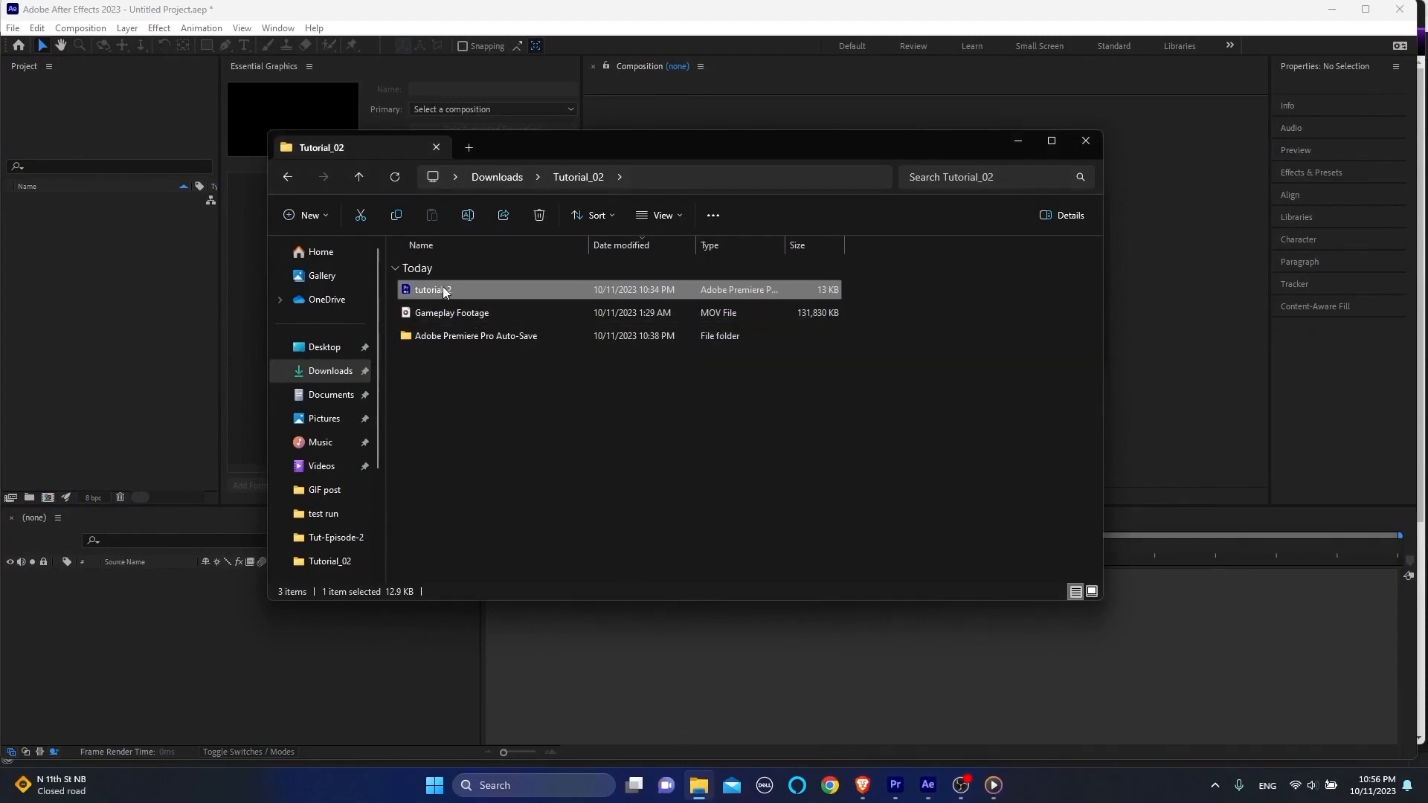
Step: Import the Gameplay Footage sequence from the tutorial-2 Premiere Pro project into the After Effects project
drag(446, 292, 126, 325)
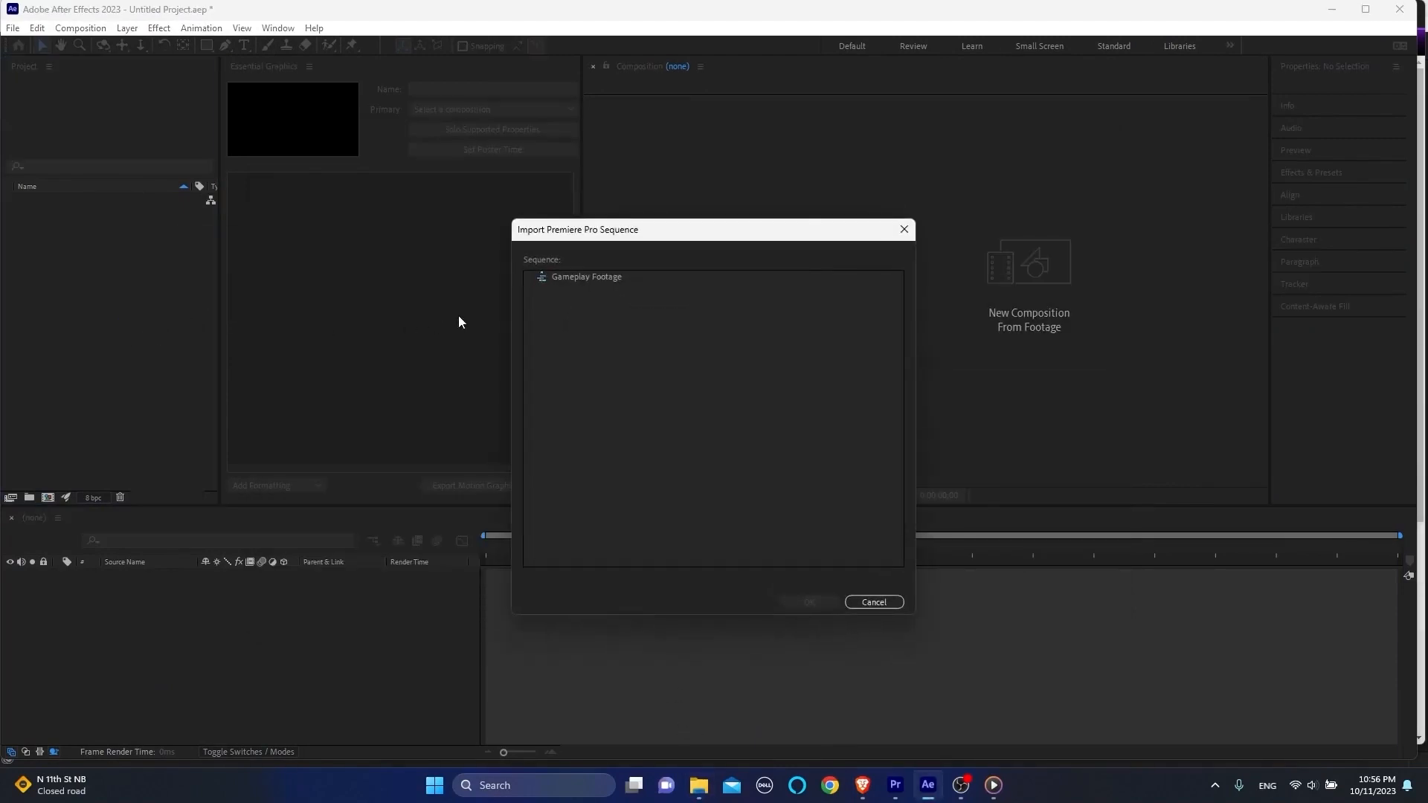
click(582, 279)
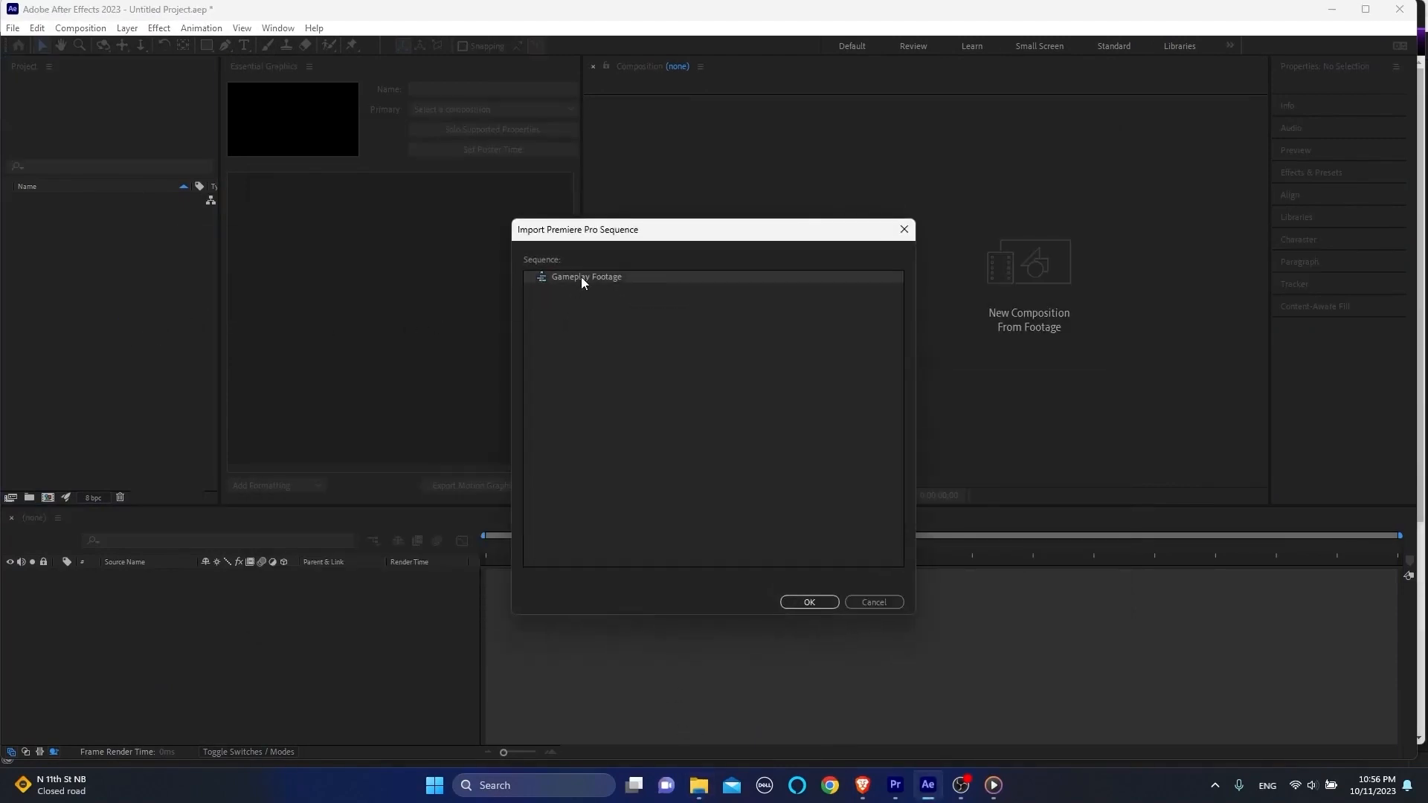
click(808, 602)
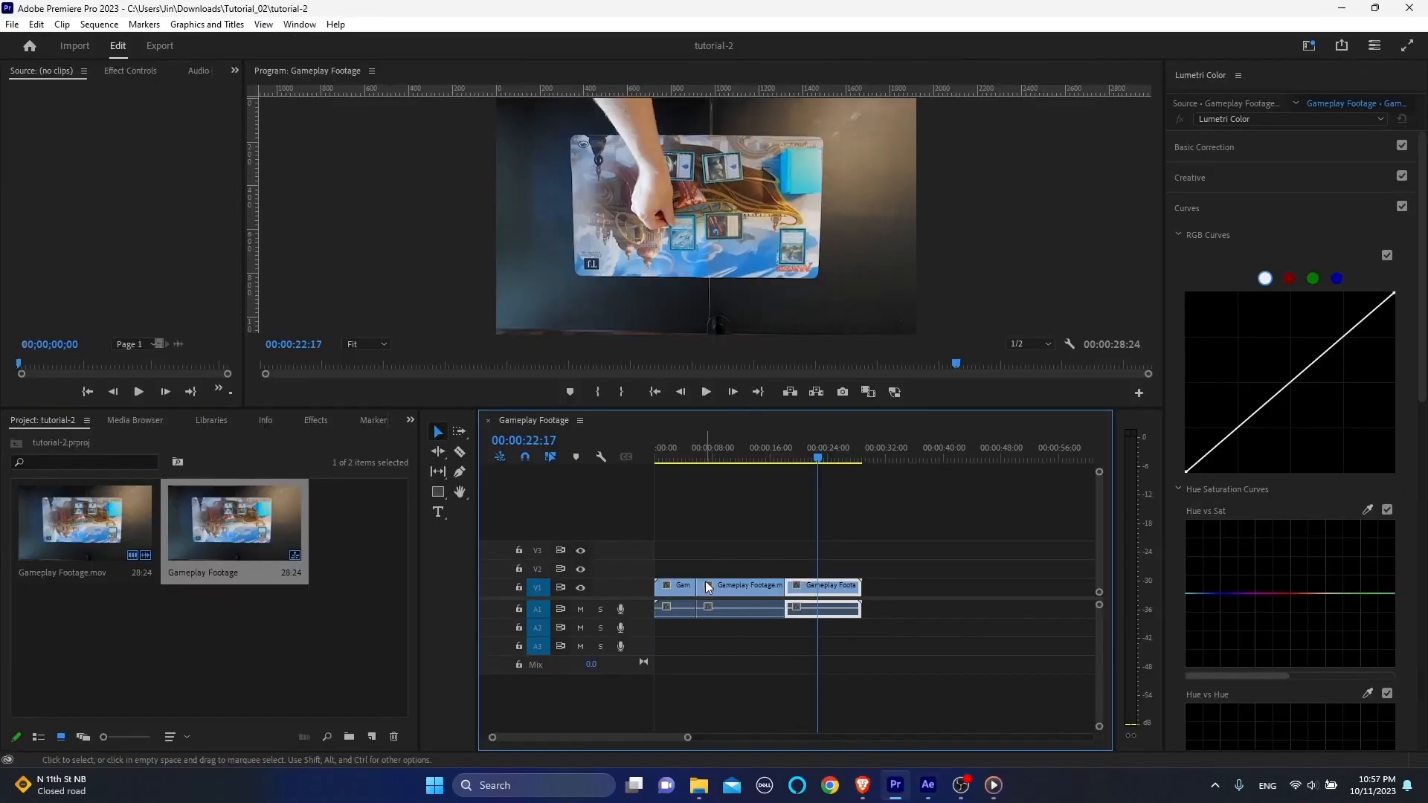
Step: In Premiere Pro, select multiple clips in the Gameplay Footage sequence and replace them with an After Effects composition
drag(707, 547, 751, 622)
drag(660, 555, 755, 592)
right_click(748, 586)
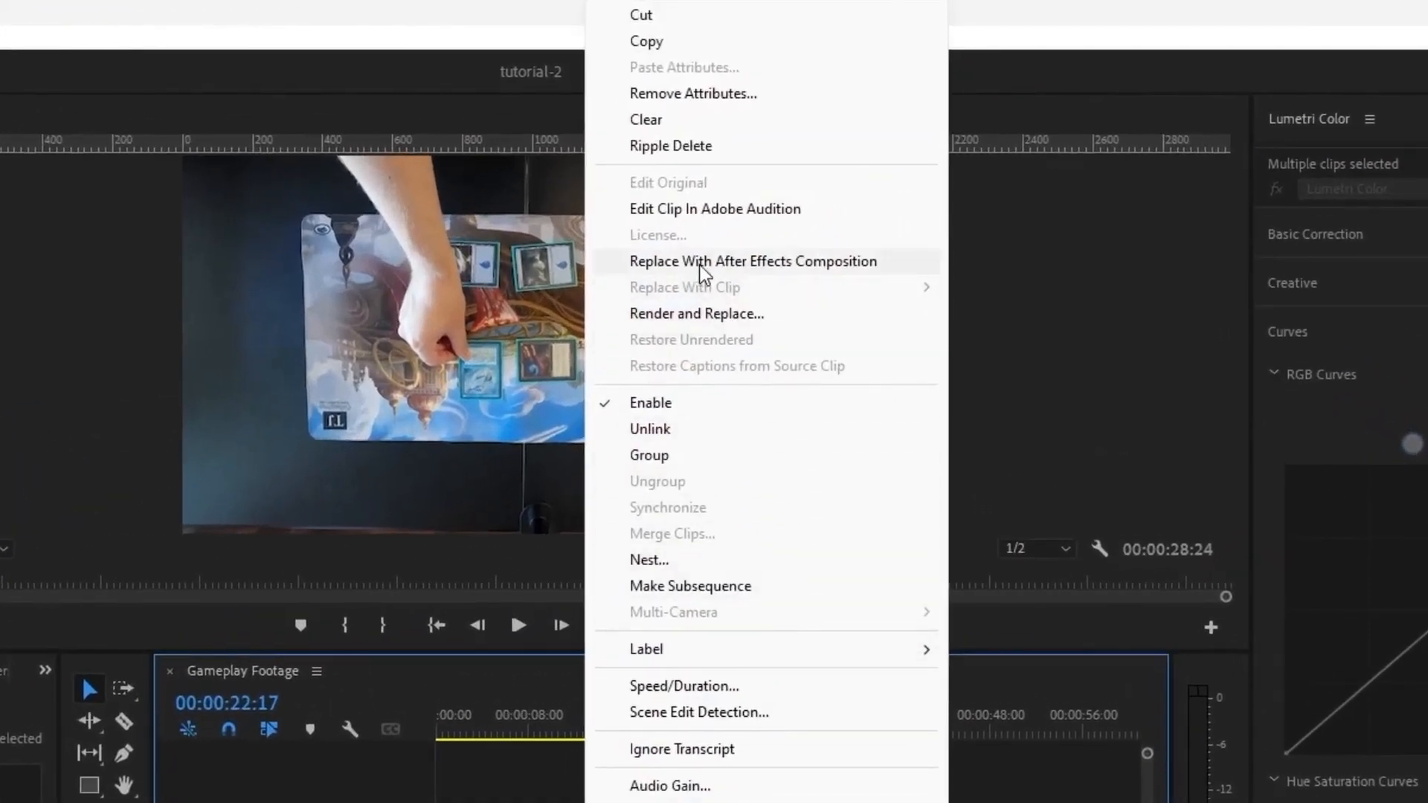
click(703, 262)
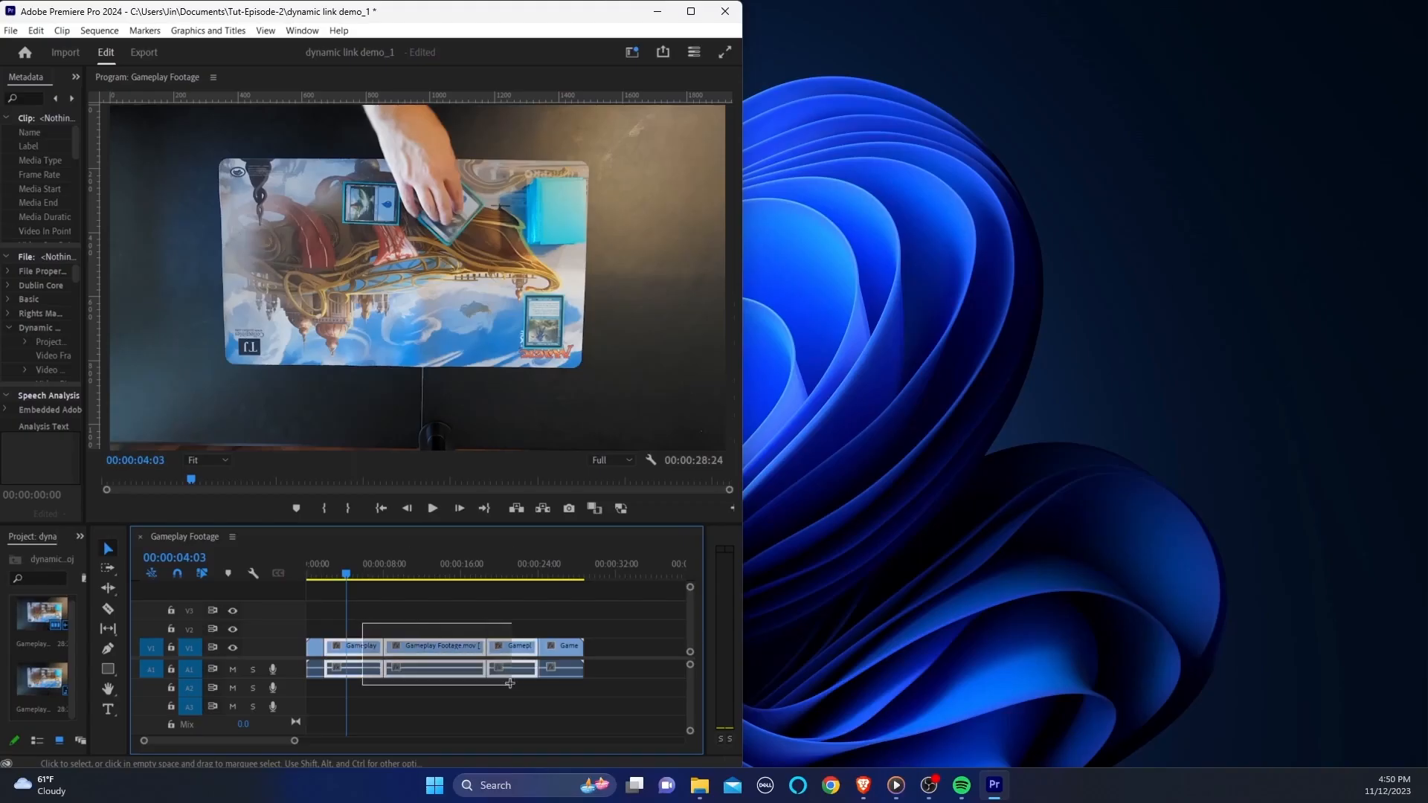
Step: Replace the three middle clips of the dynamic link demo_1 timeline with an After Effects composition, saving its project as Untitled Project in Downloads
right_click(462, 648)
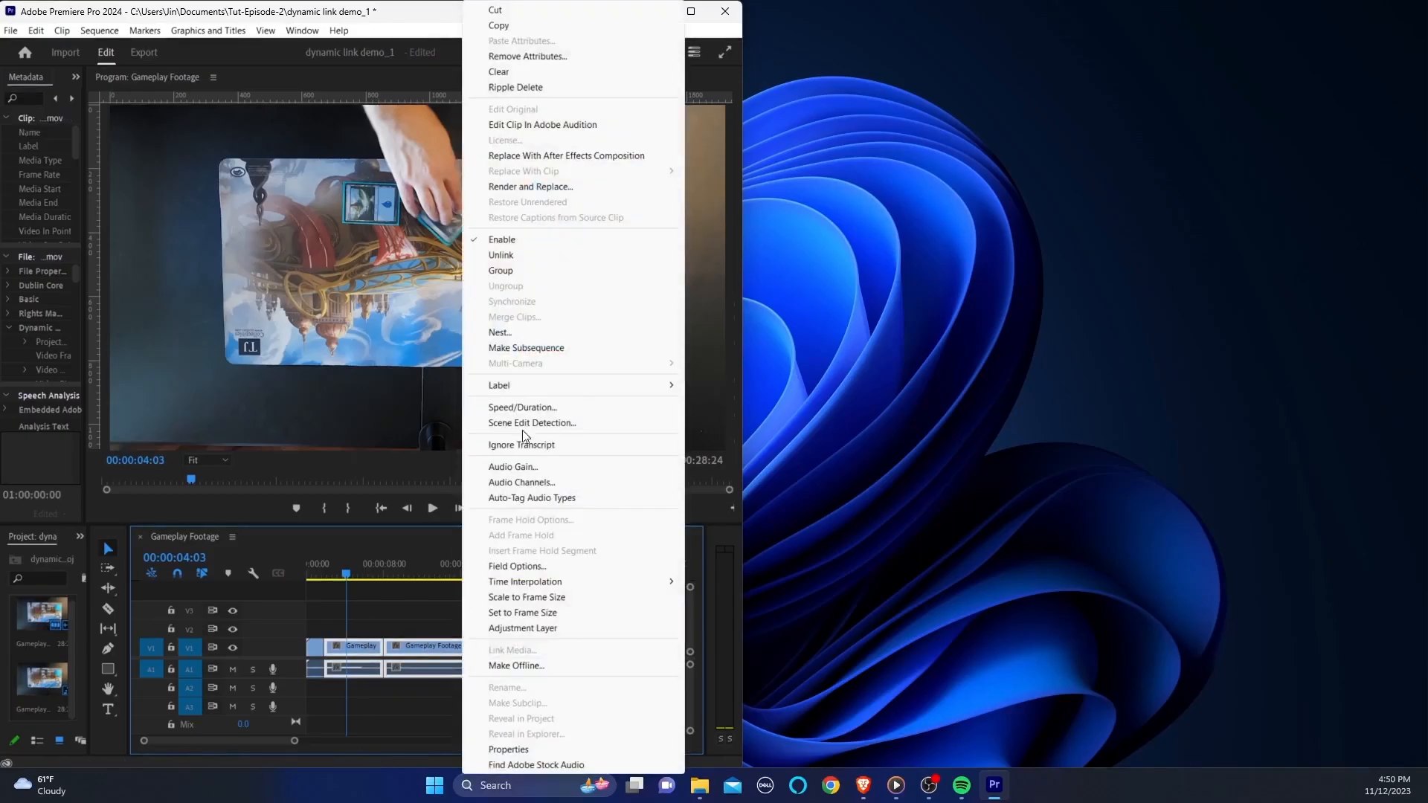
click(586, 156)
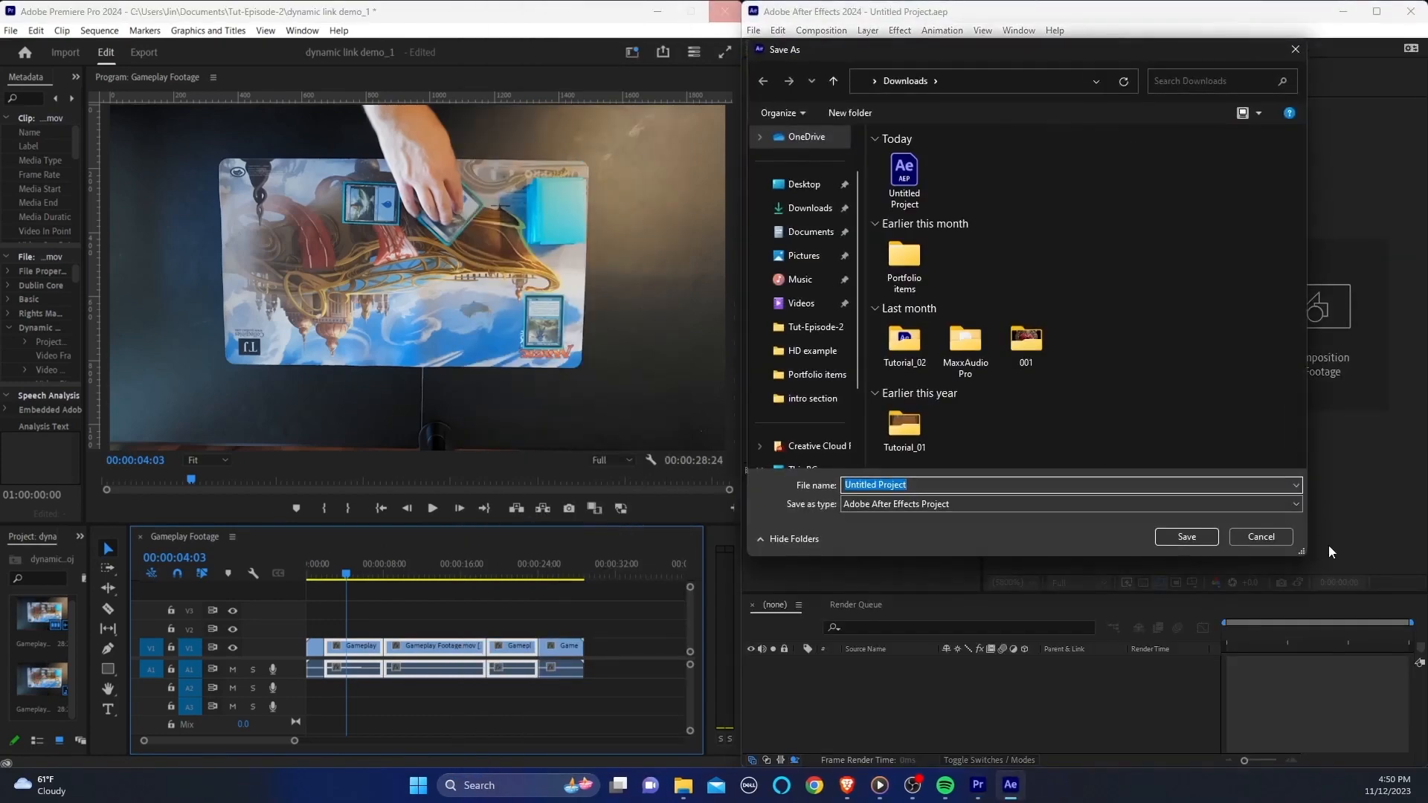
click(1198, 540)
click(751, 394)
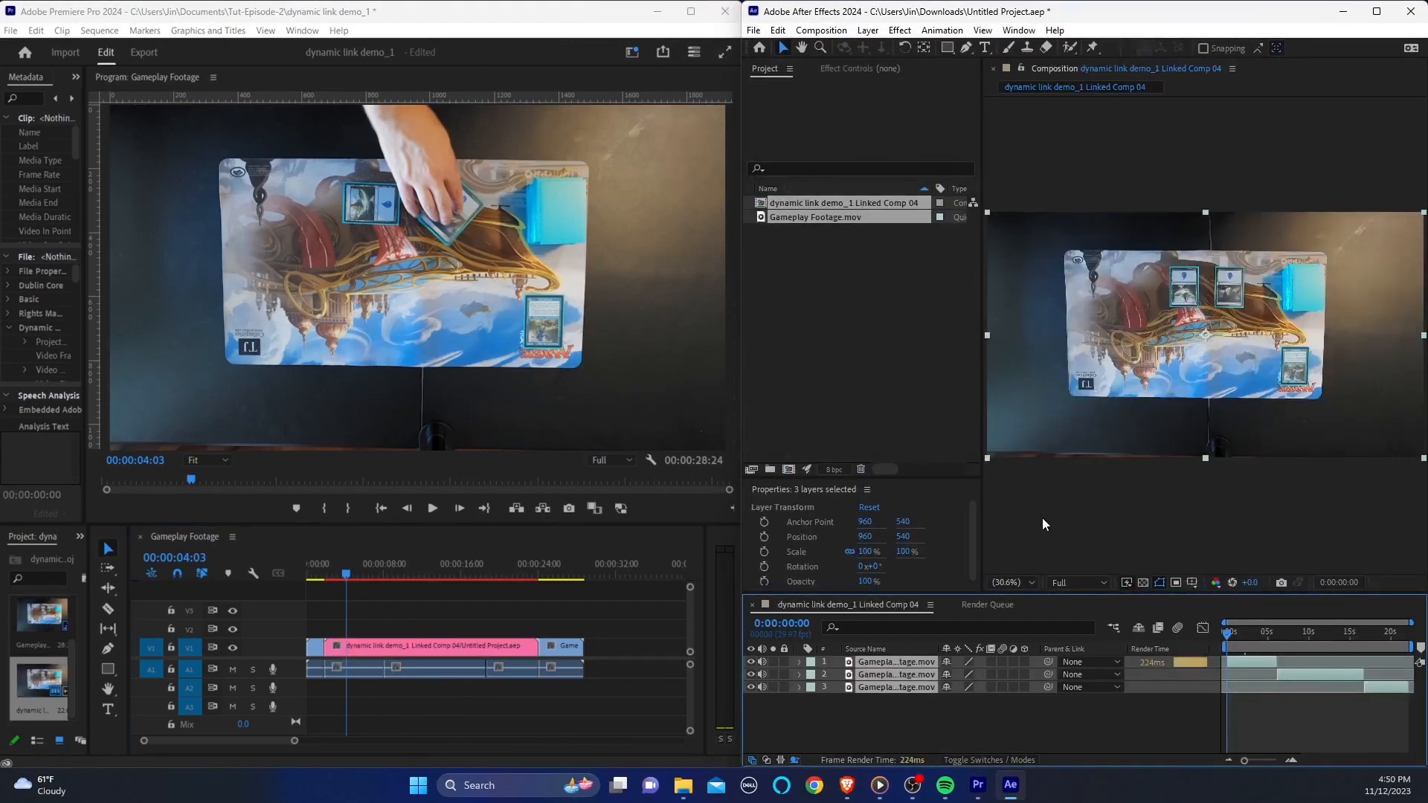
Step: Draw a red rectangle over the upper-left part of the playmat in the linked composition, then return to Premiere Pro
click(947, 47)
drag(1053, 264, 1120, 324)
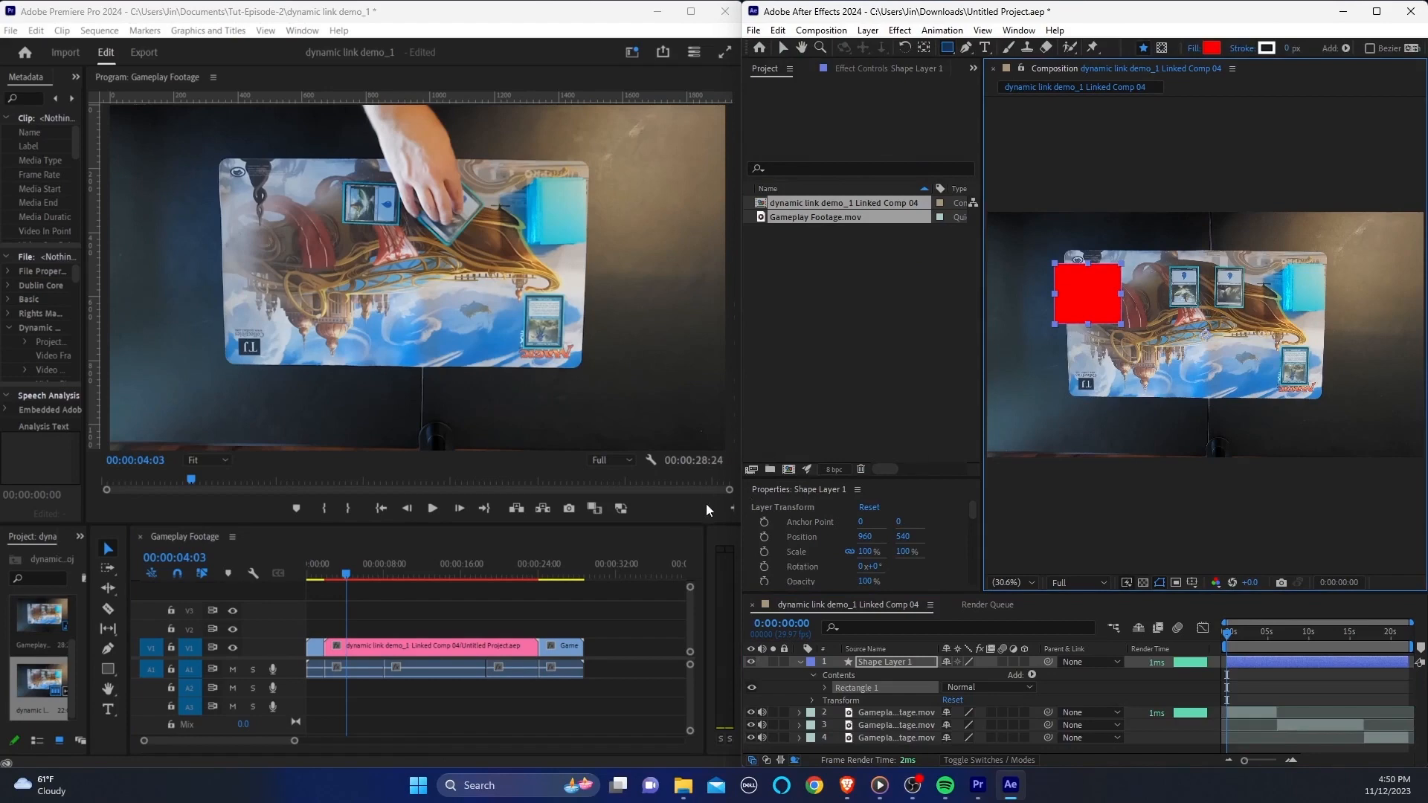
click(683, 527)
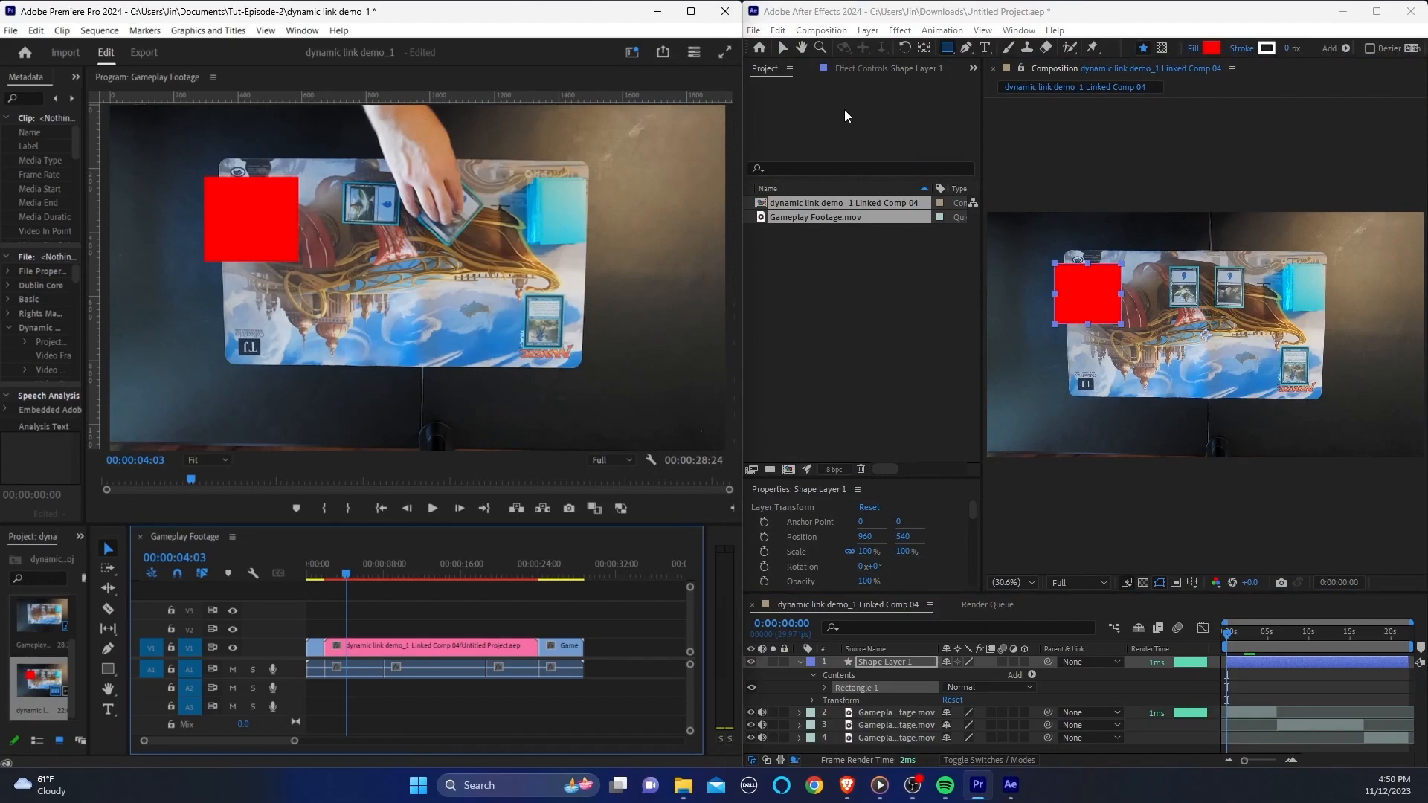
click(754, 31)
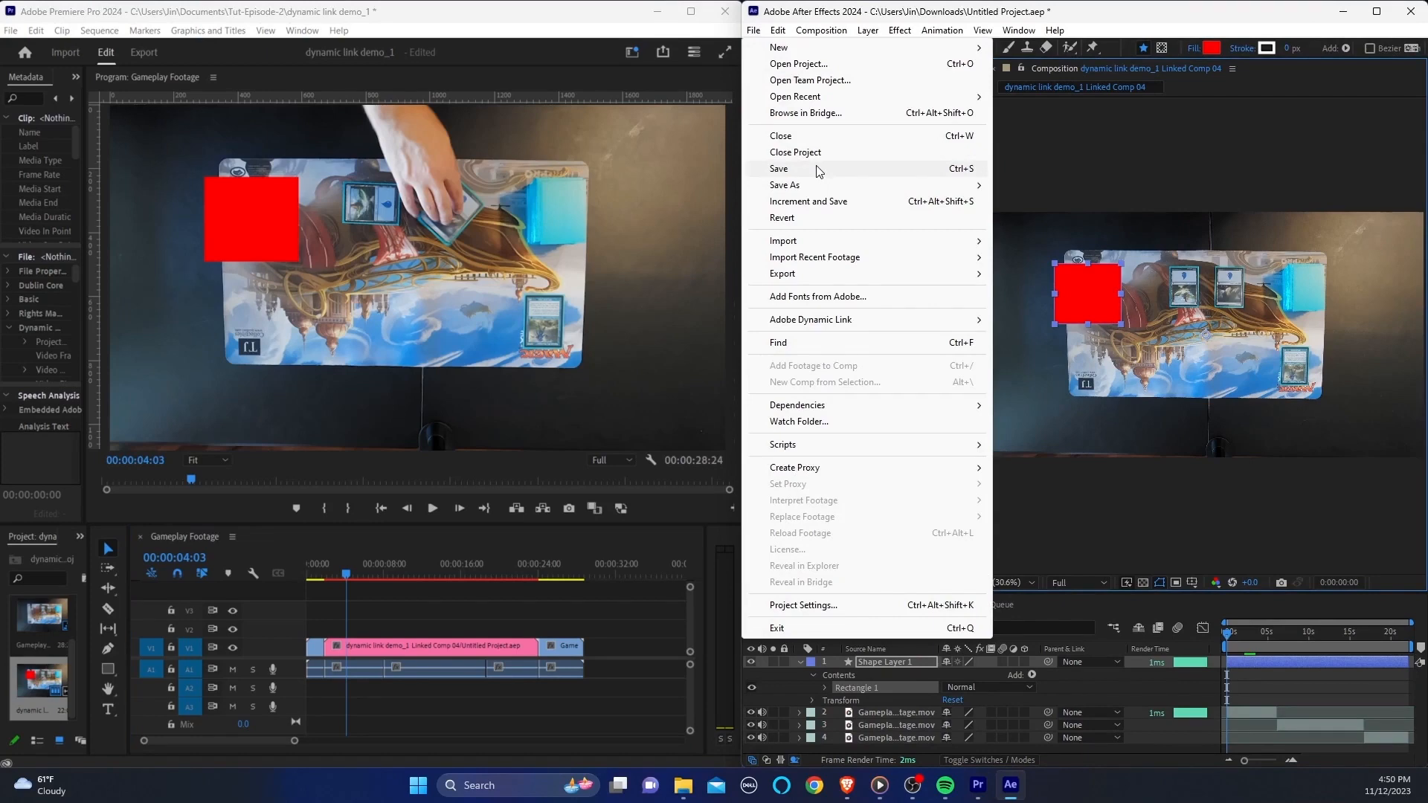
click(755, 30)
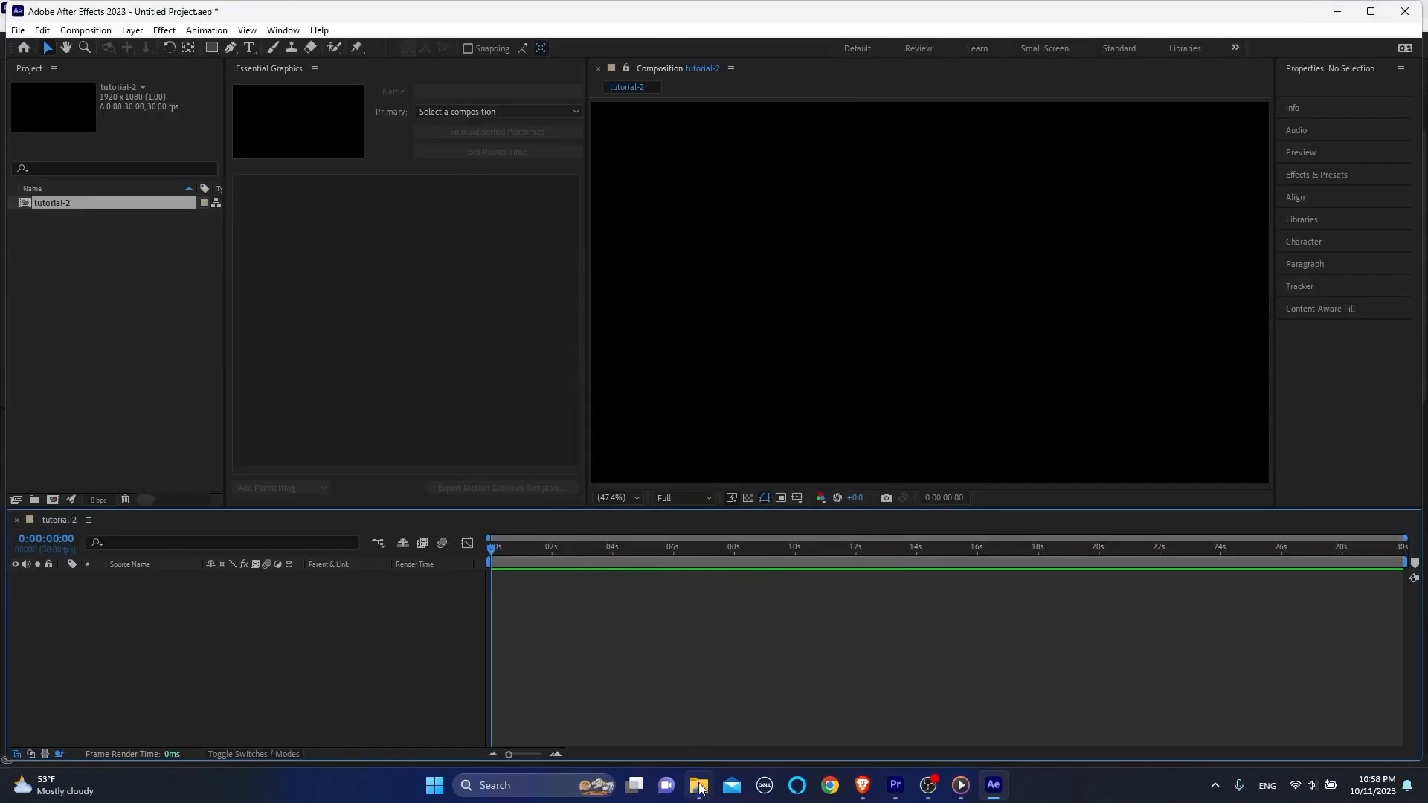
Step: Import Gameplay Footage.mov from the Tutorial_02 folder into After Effects and add it to the tutorial-2 composition's timeline
click(700, 786)
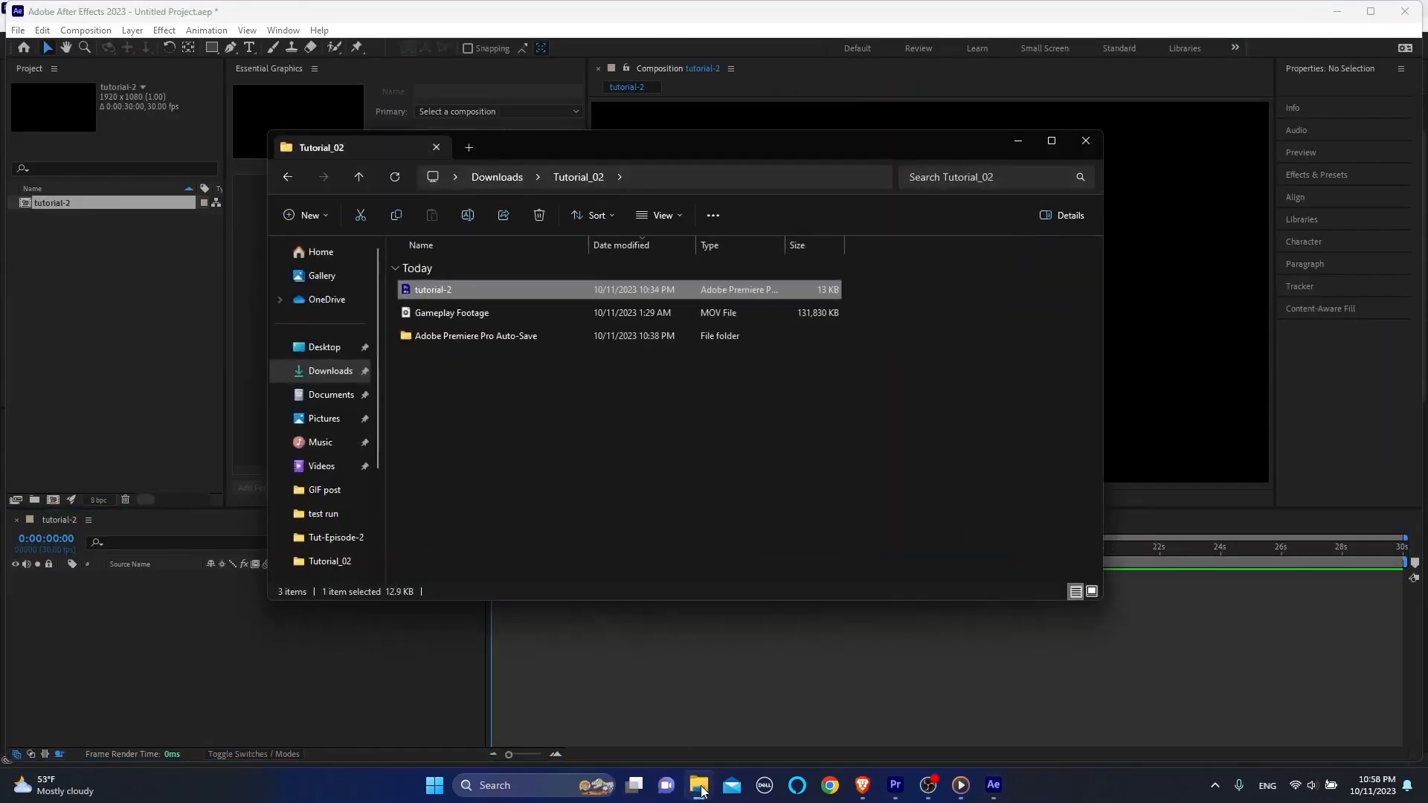
drag(538, 141, 742, 126)
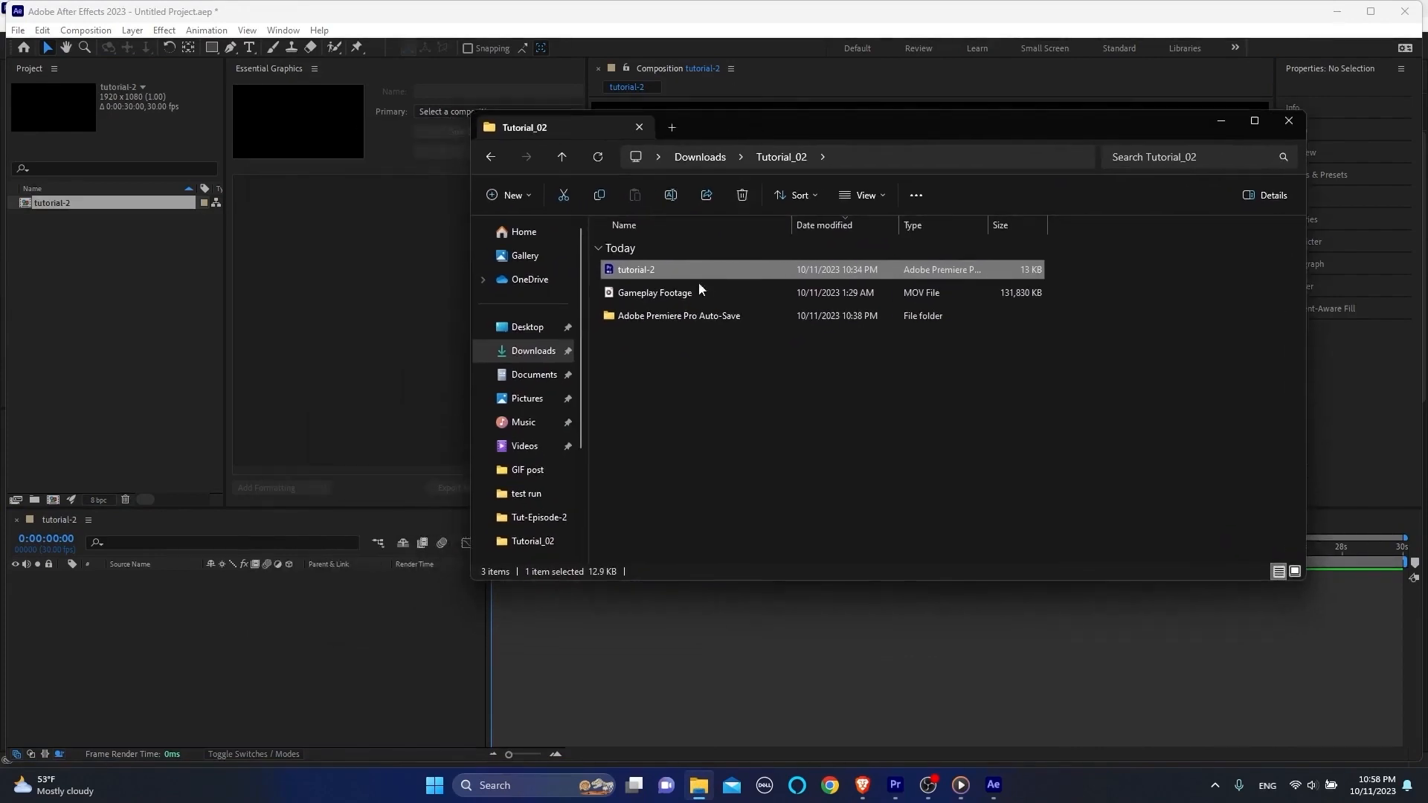
click(645, 295)
drag(627, 293, 147, 373)
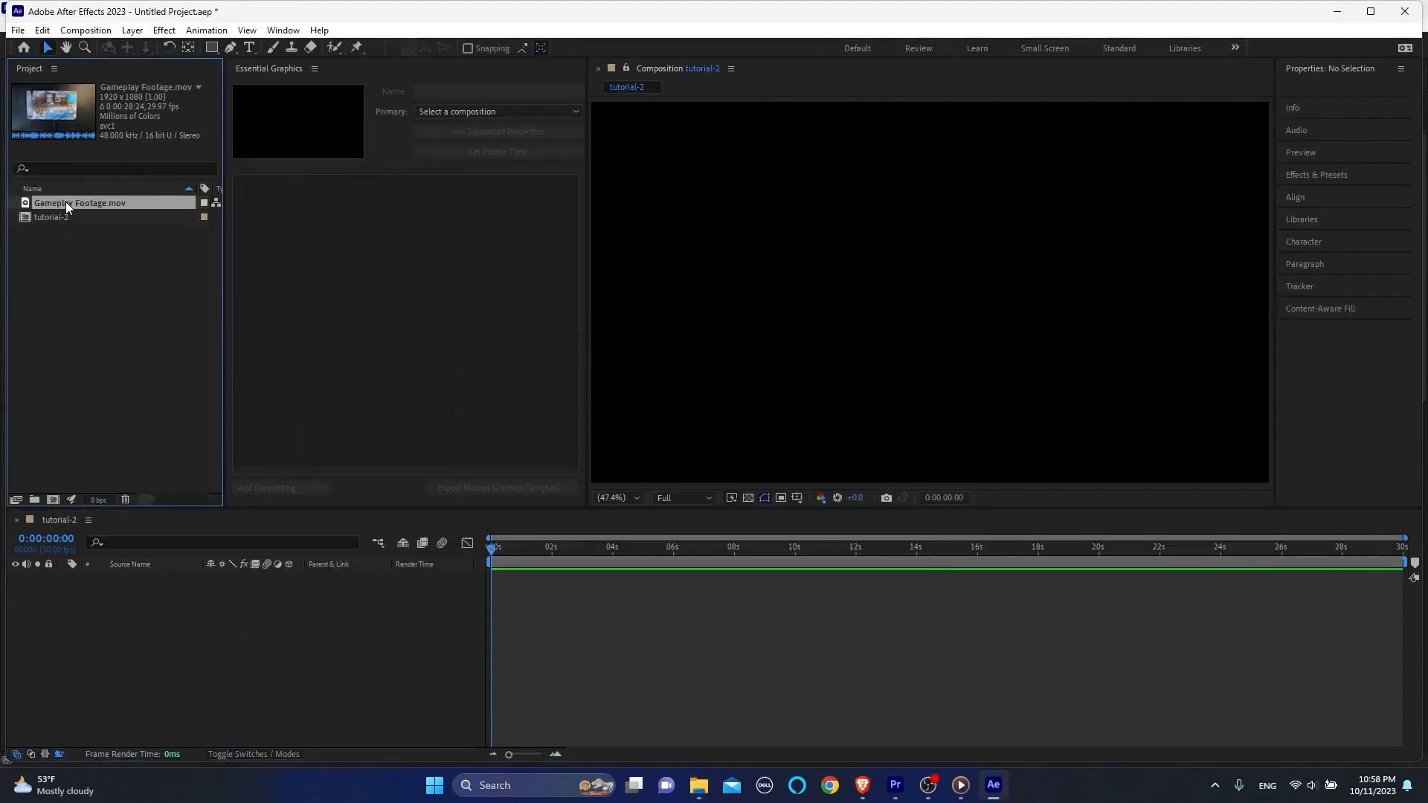
drag(61, 202, 180, 591)
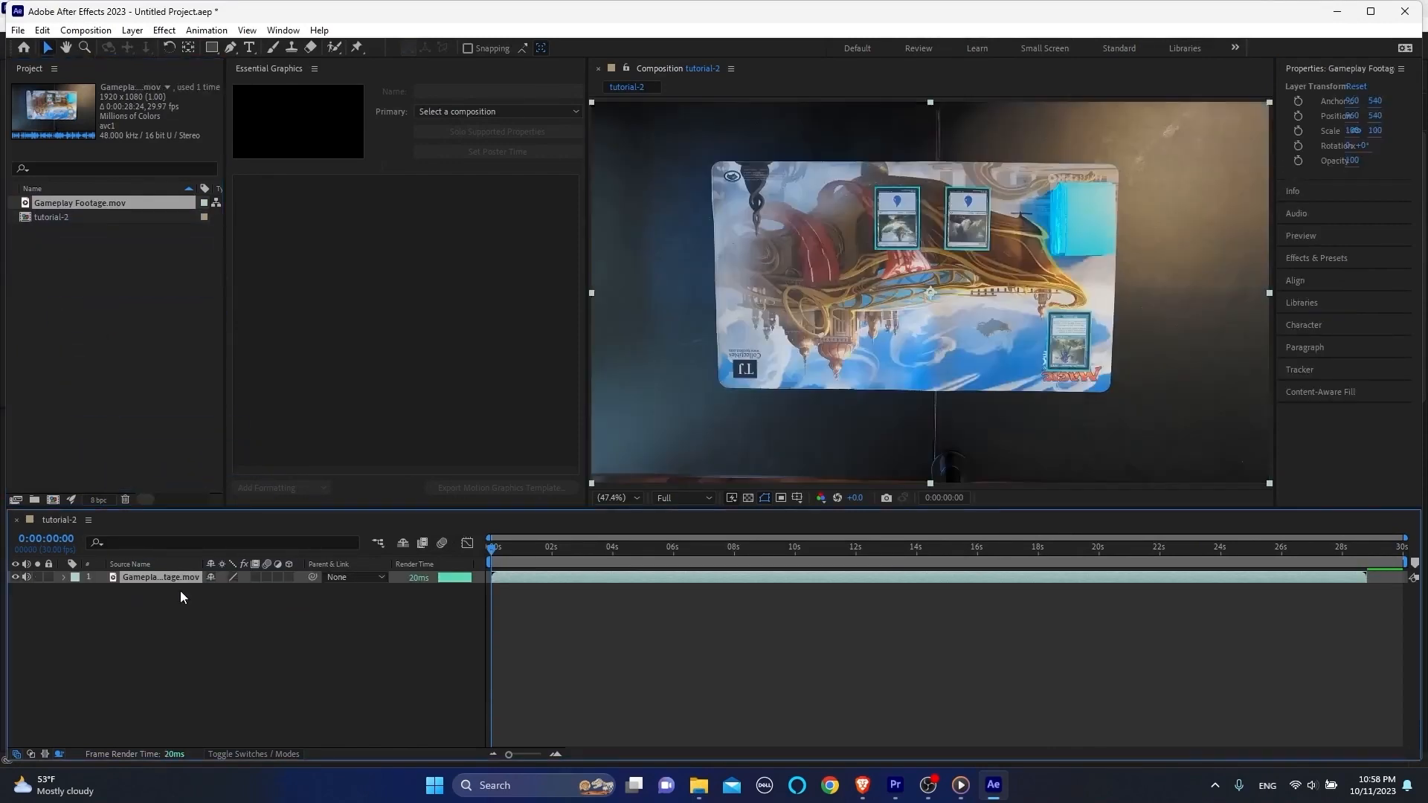
Step: Go to 0:00:07:02 in the footage and inspect the card being played at 100% magnification
drag(529, 550, 706, 557)
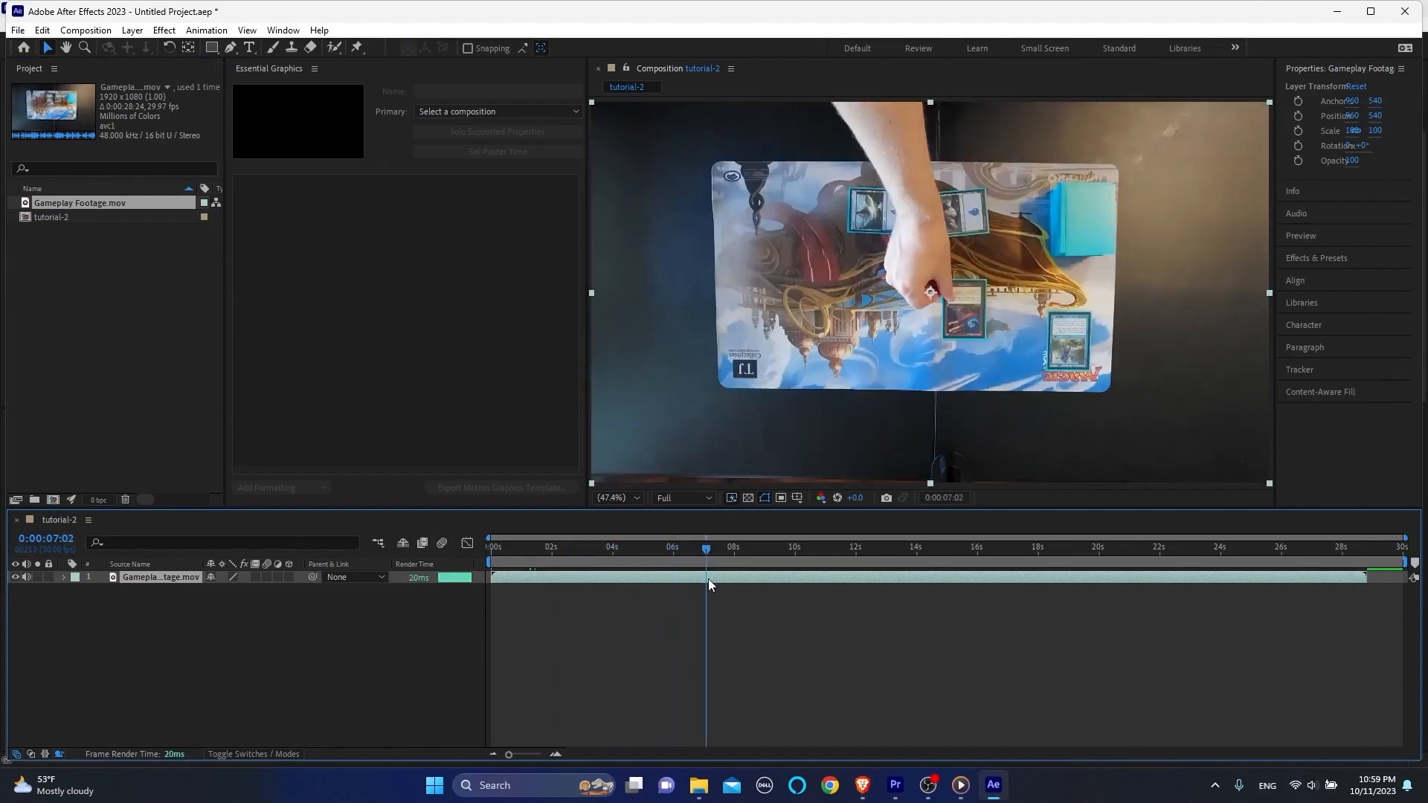
click(636, 498)
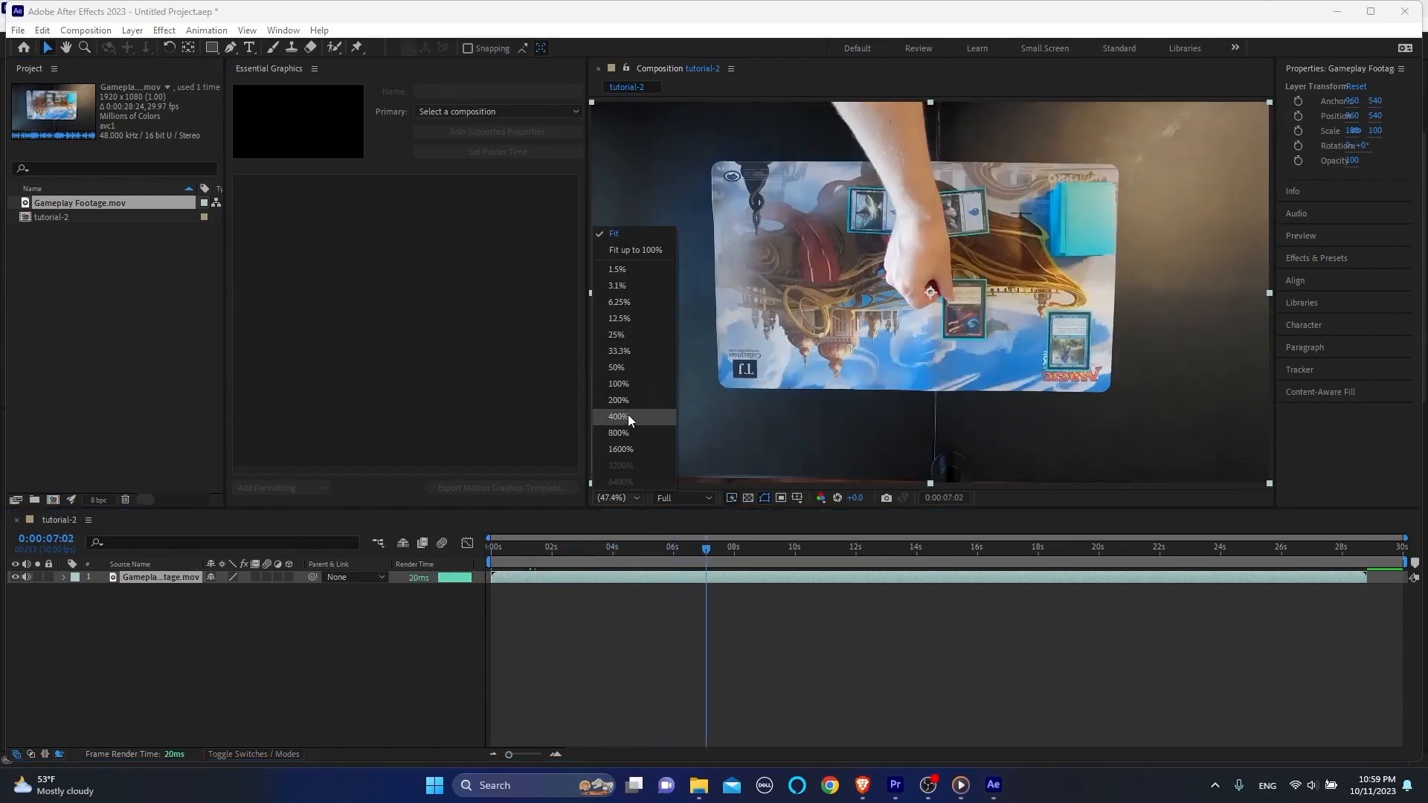
click(631, 382)
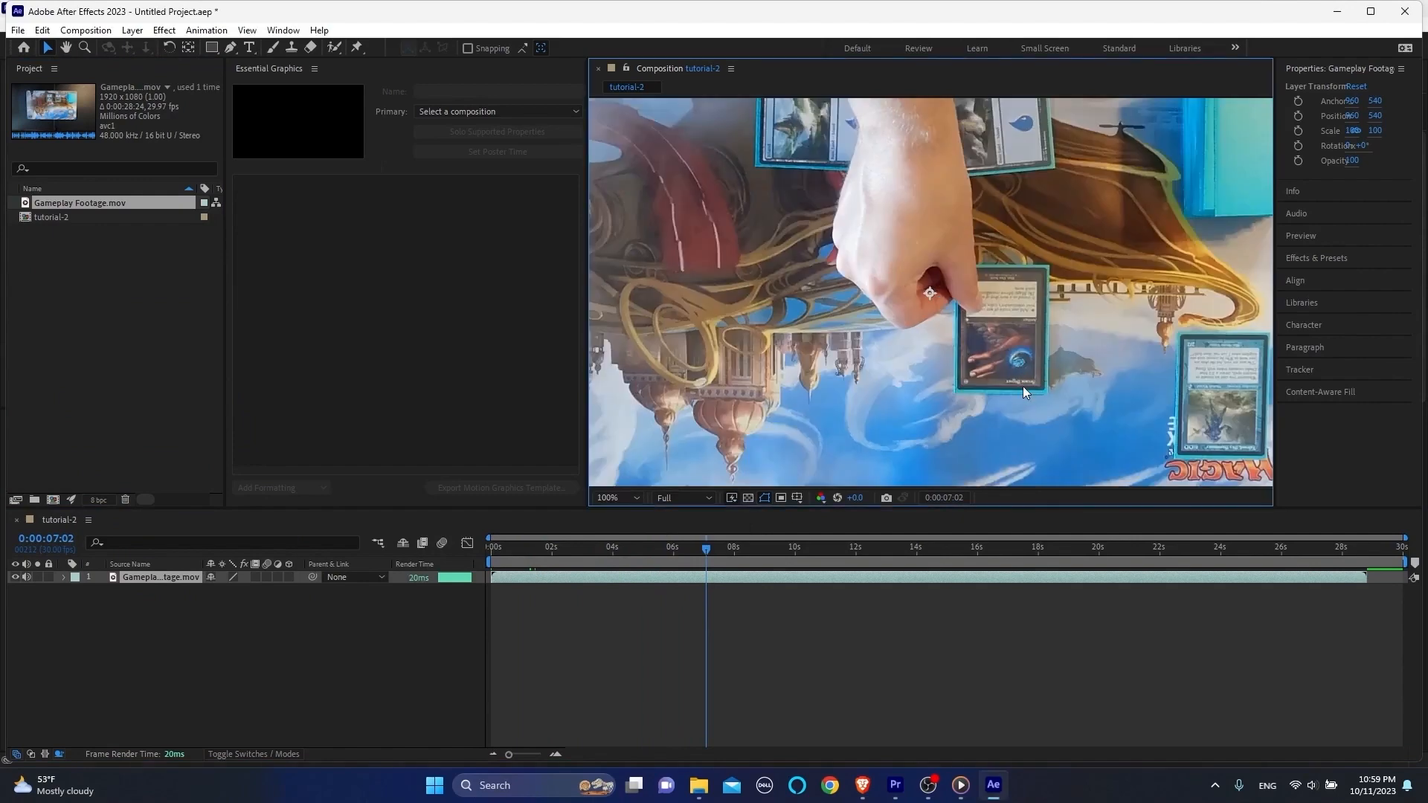
Step: Switch to the browser, search Scryfall for "arcane signet" and open its The Brothers' War Commander print
key(alt+Tab)
text(arcan)
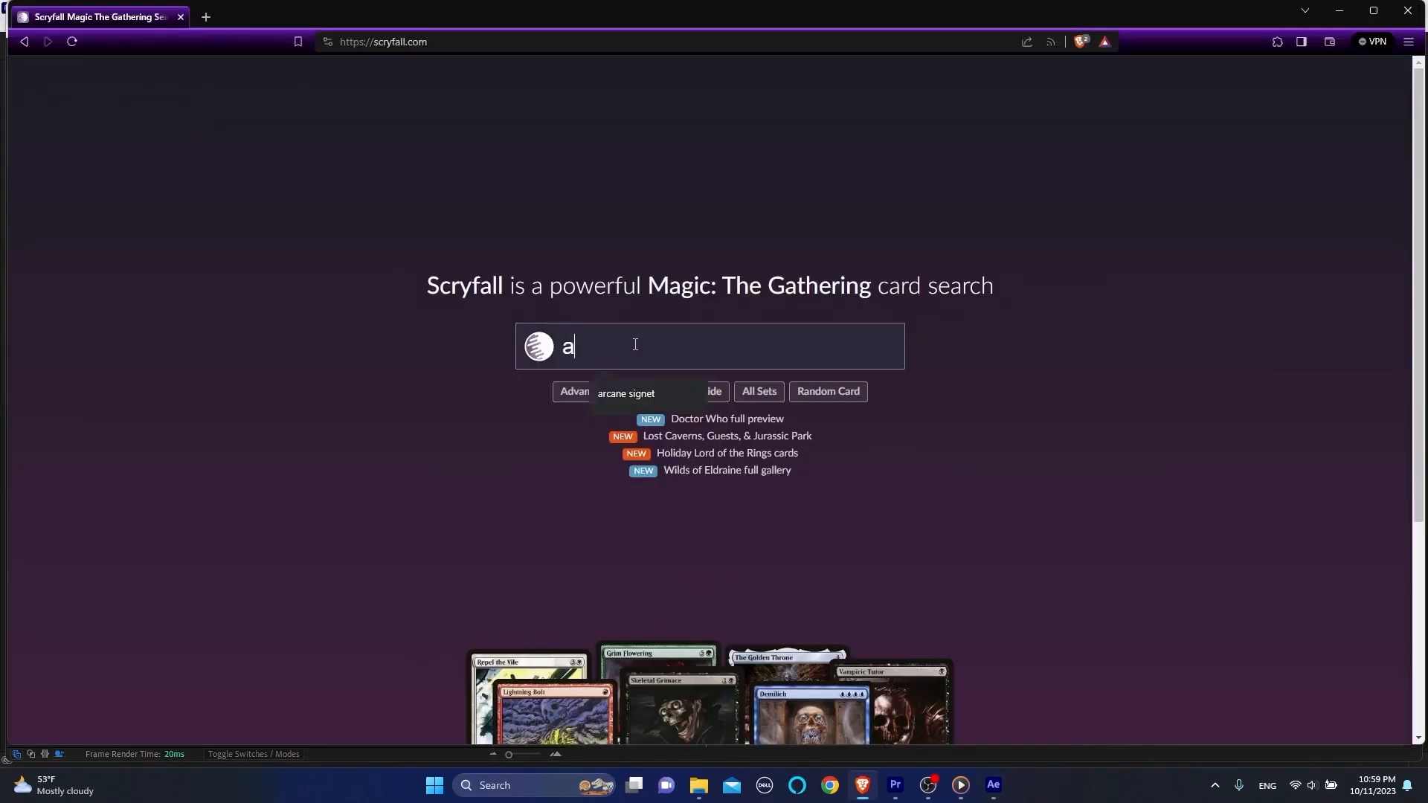
text(e signet)
key(Return)
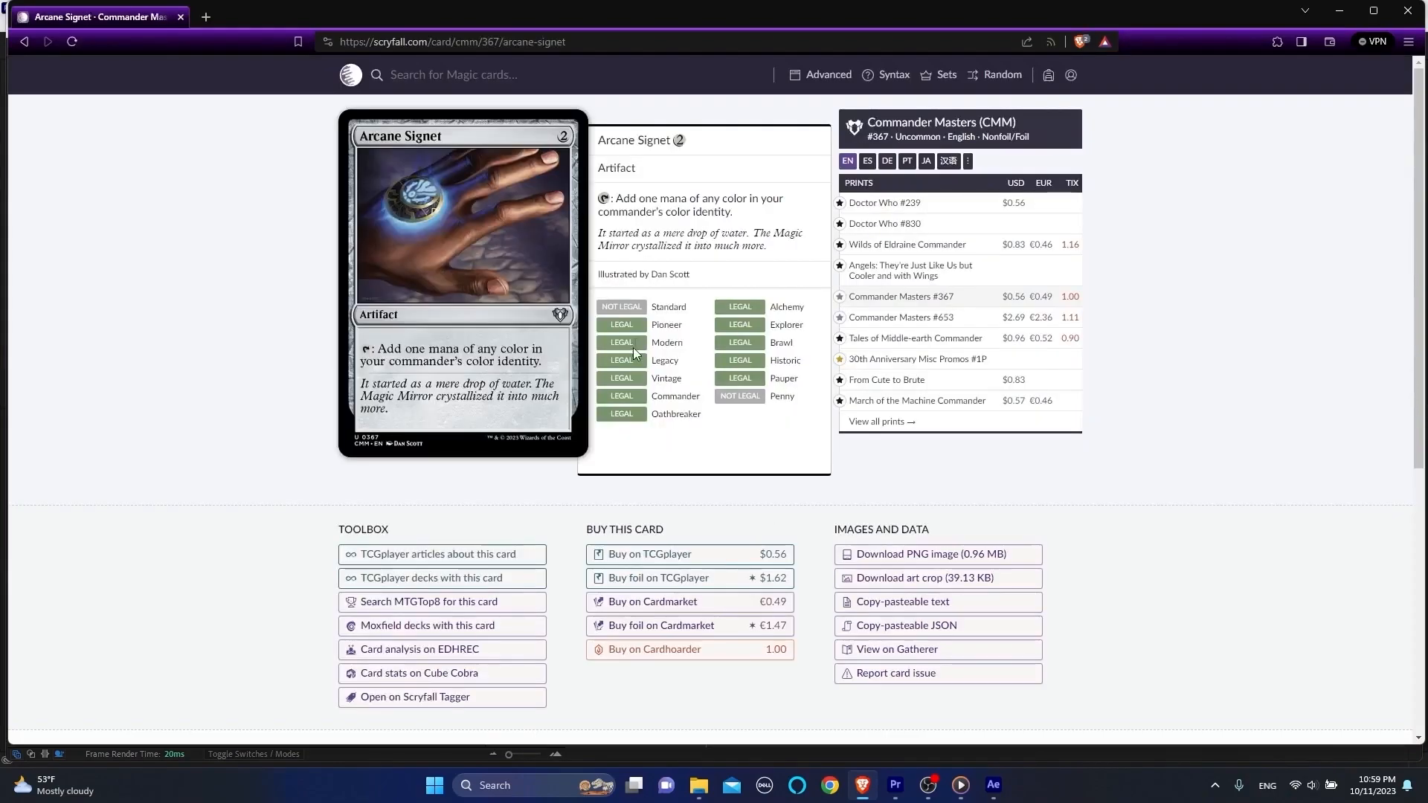
click(885, 422)
scroll(803, 459, down, 11)
click(803, 459)
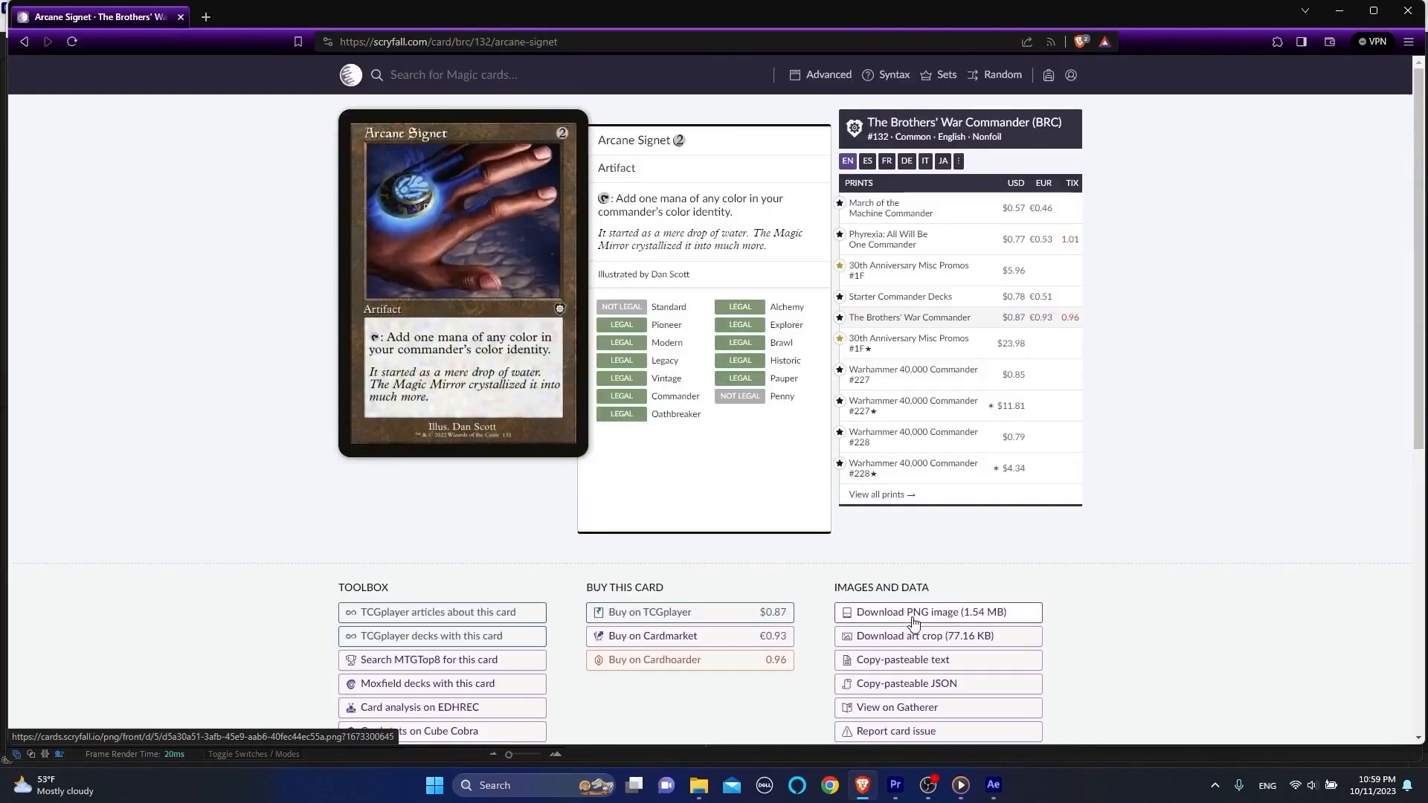
Step: Download the Arcane Signet PNG image as brc-132-arcane-signet into the Tutorial_02 folder
click(915, 620)
click(74, 169)
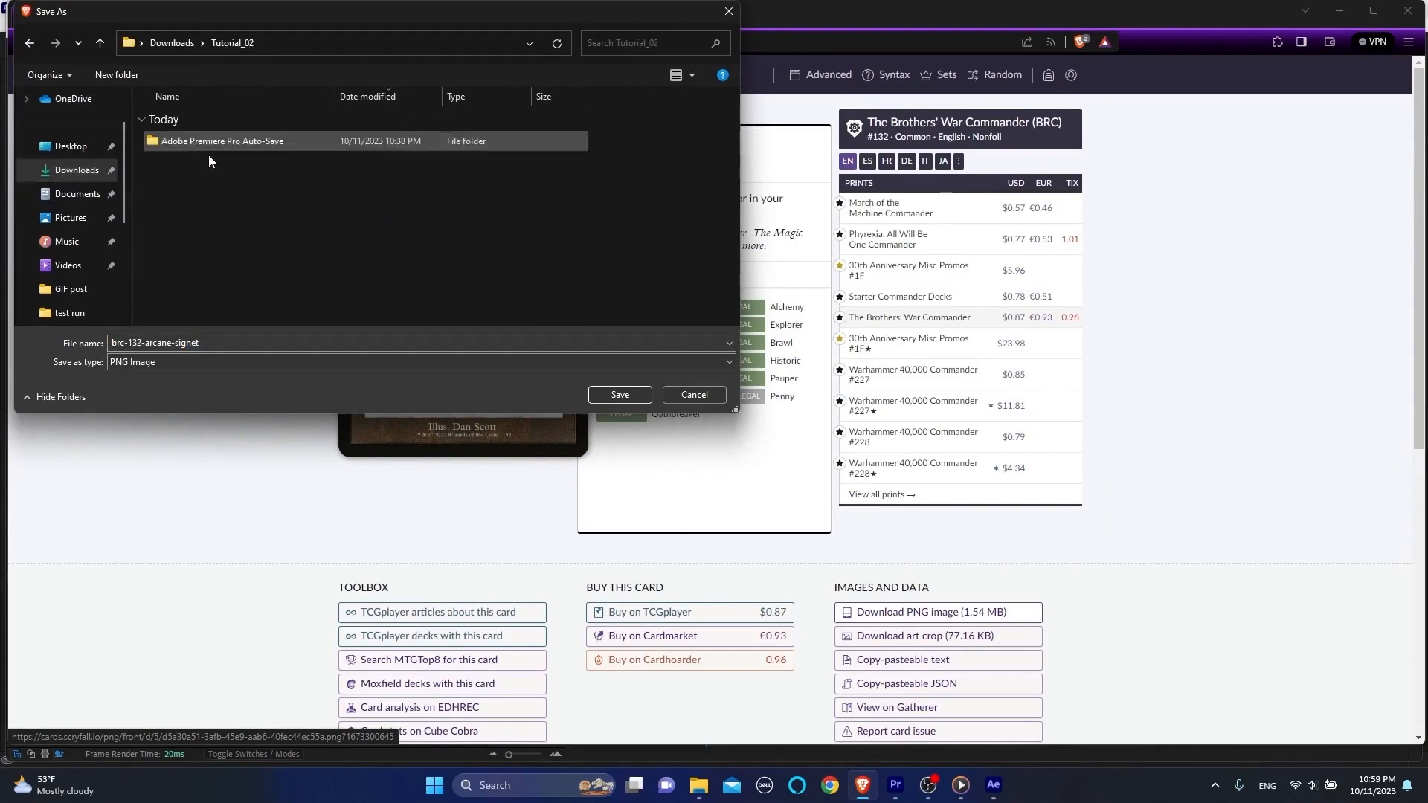
click(620, 395)
Step: Search Scryfall for "mystic remora" and download the PNG image of its Ice Age print
click(543, 78)
text(mystic remora)
key(Return)
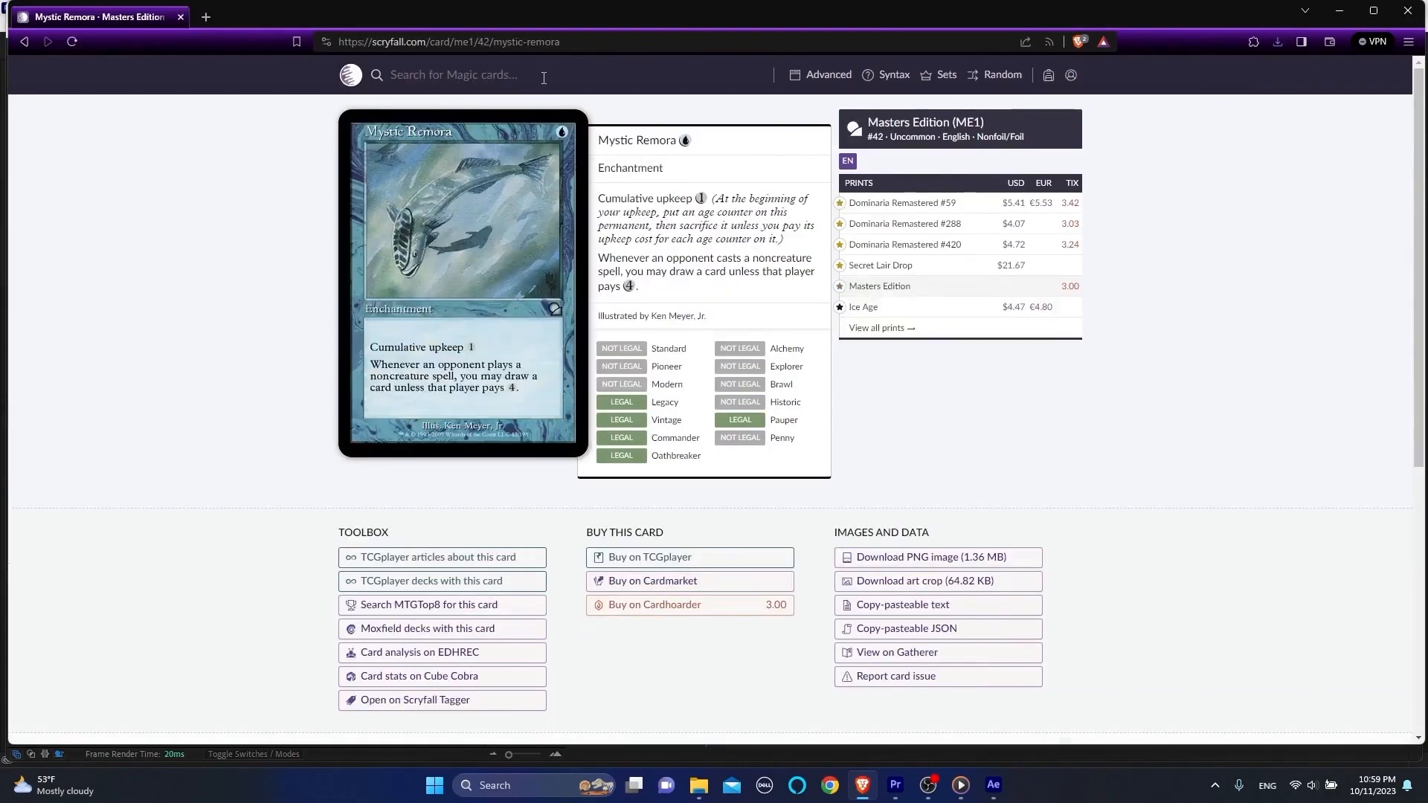
click(862, 306)
click(931, 556)
click(614, 395)
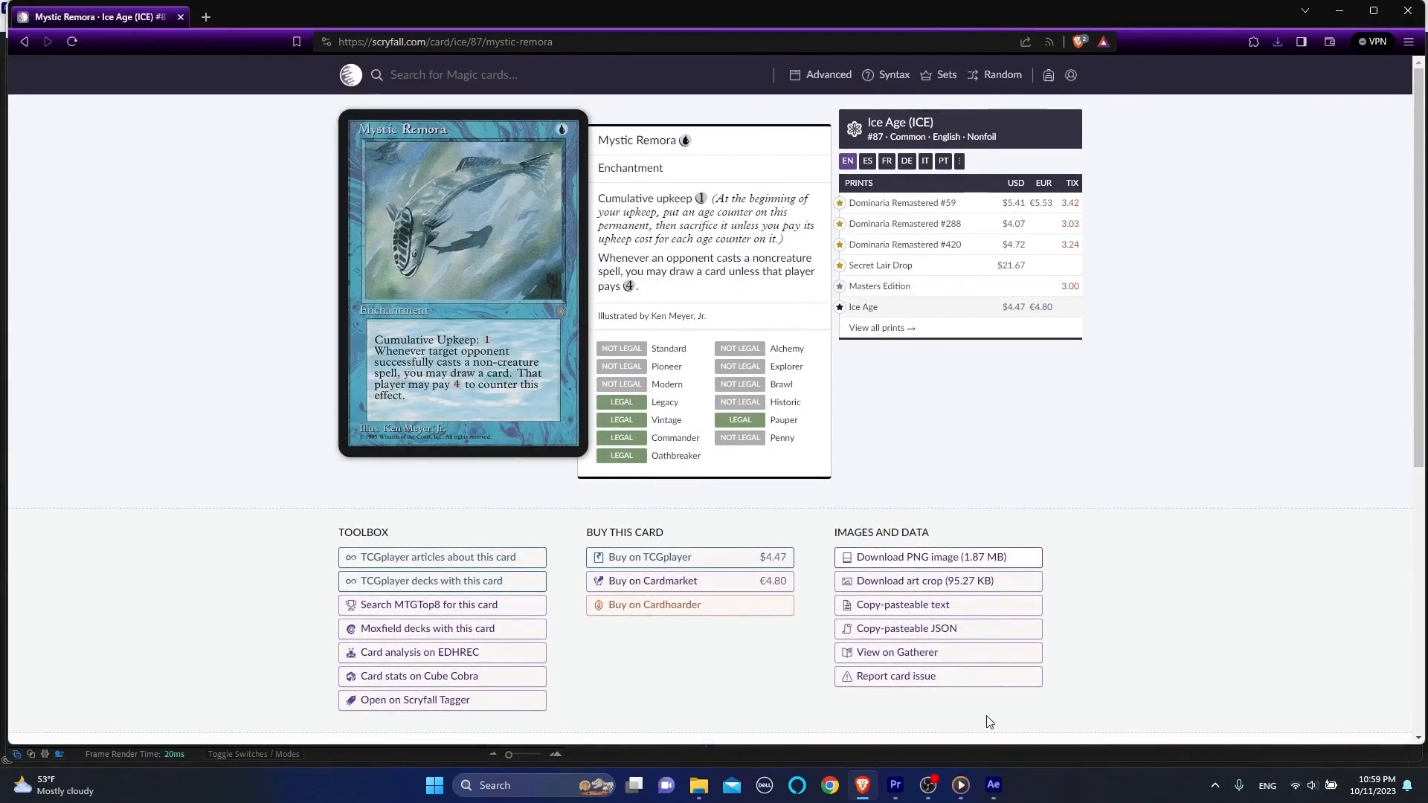
Step: Return to After Effects and import brc-132-arcane-signet and ice-87-mystic-remora from the Tutorial_02 folder into the project
click(994, 784)
click(698, 785)
click(653, 266)
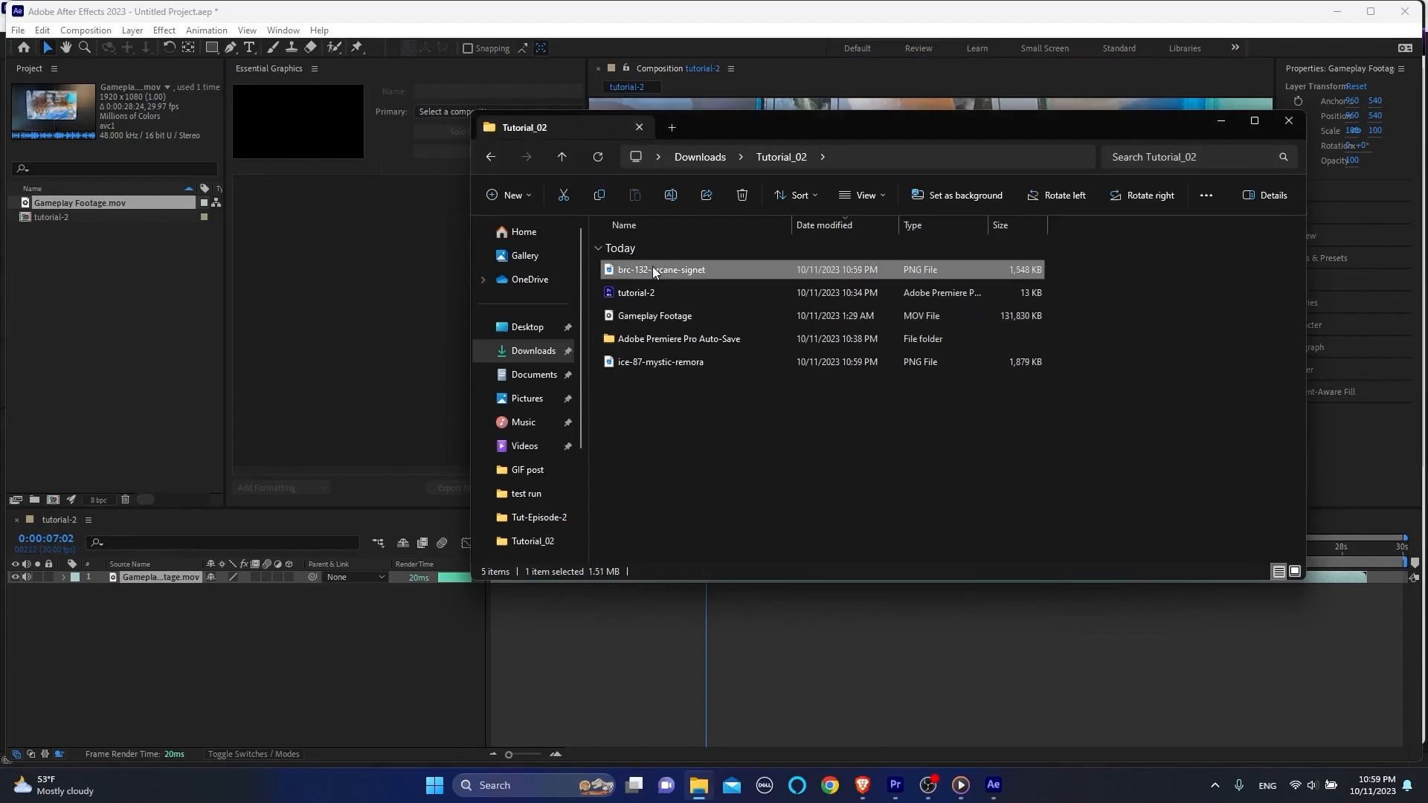
drag(653, 270, 156, 320)
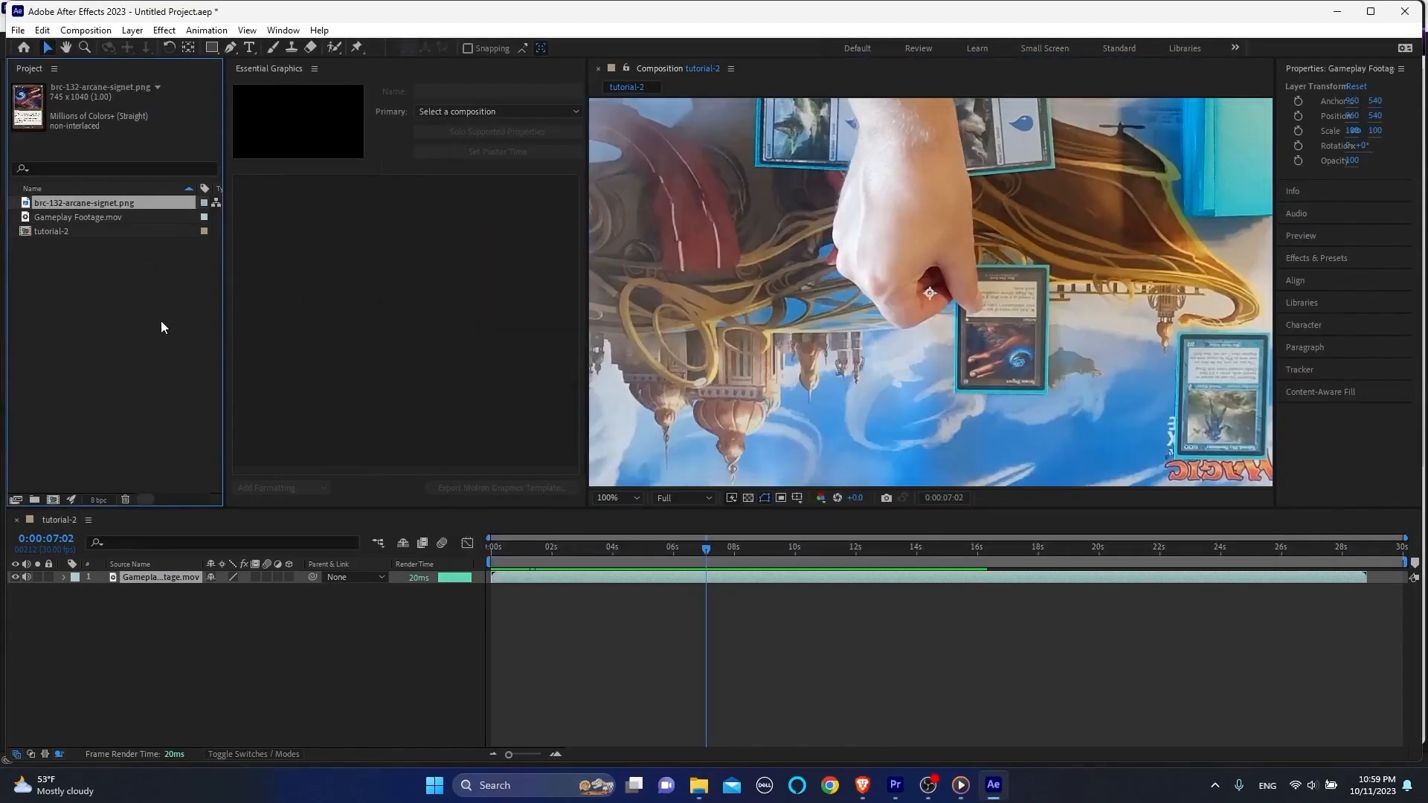
click(698, 784)
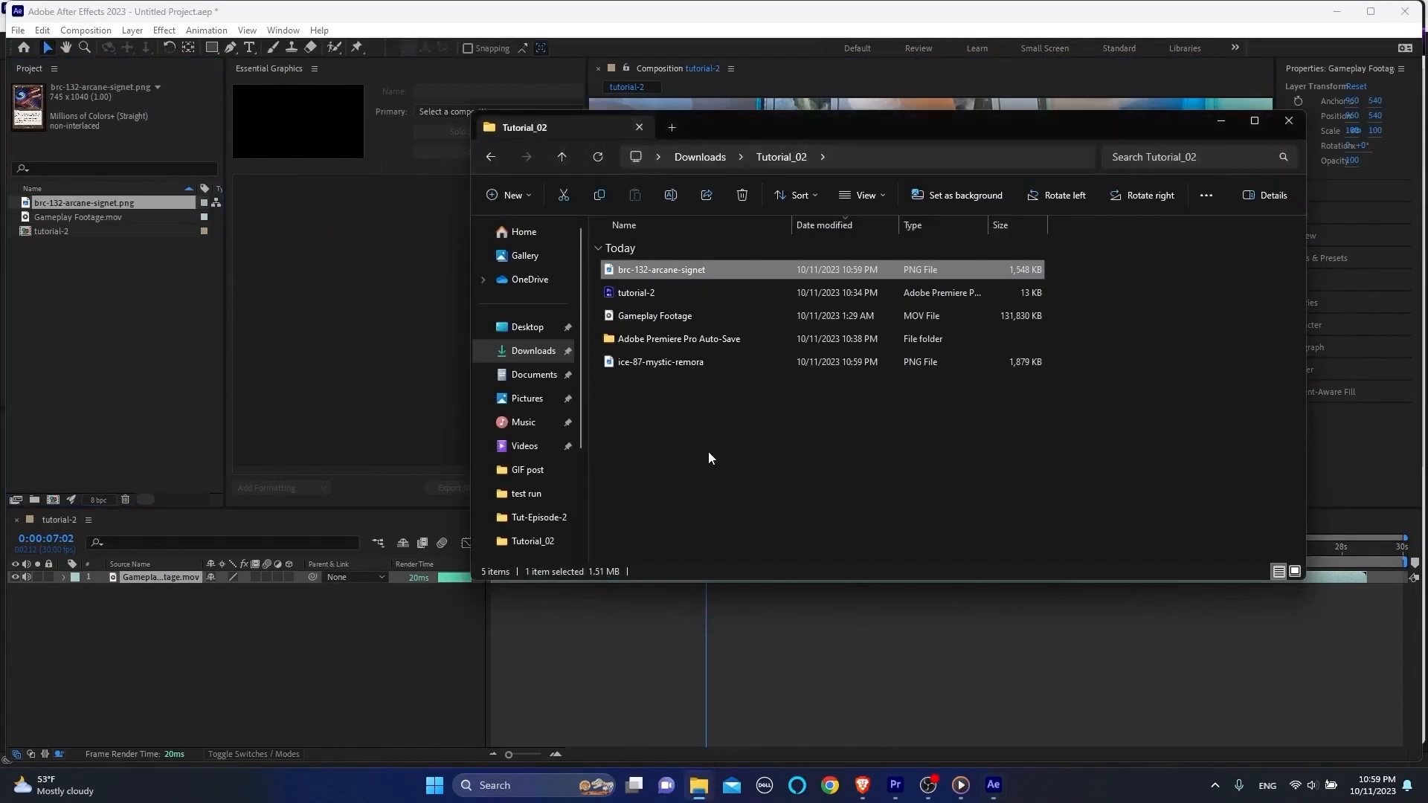
click(641, 363)
drag(450, 377, 126, 326)
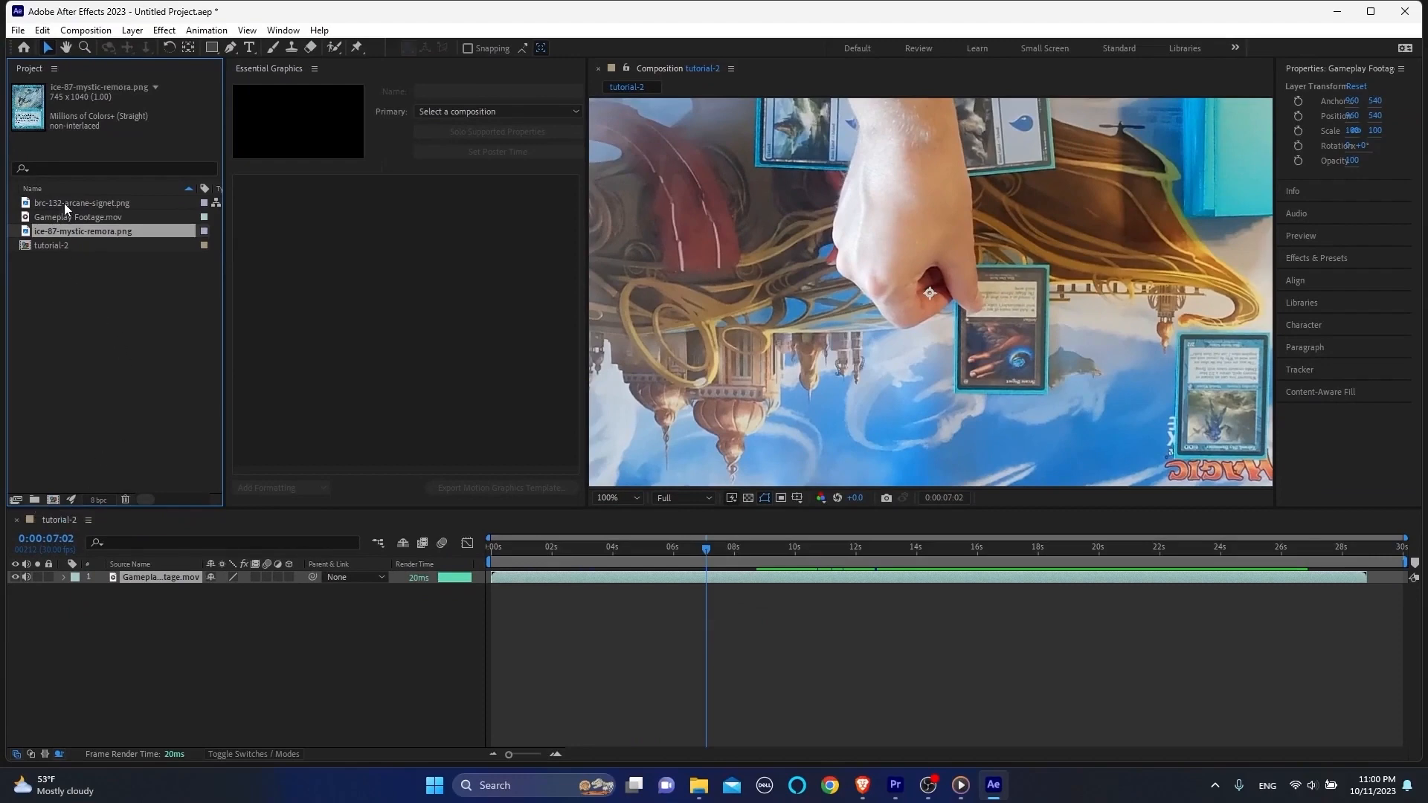
Step: Add brc-132-arcane-signet.png to the tutorial-2 timeline above the gameplay footage and fit the whole composition in view
drag(64, 203, 154, 573)
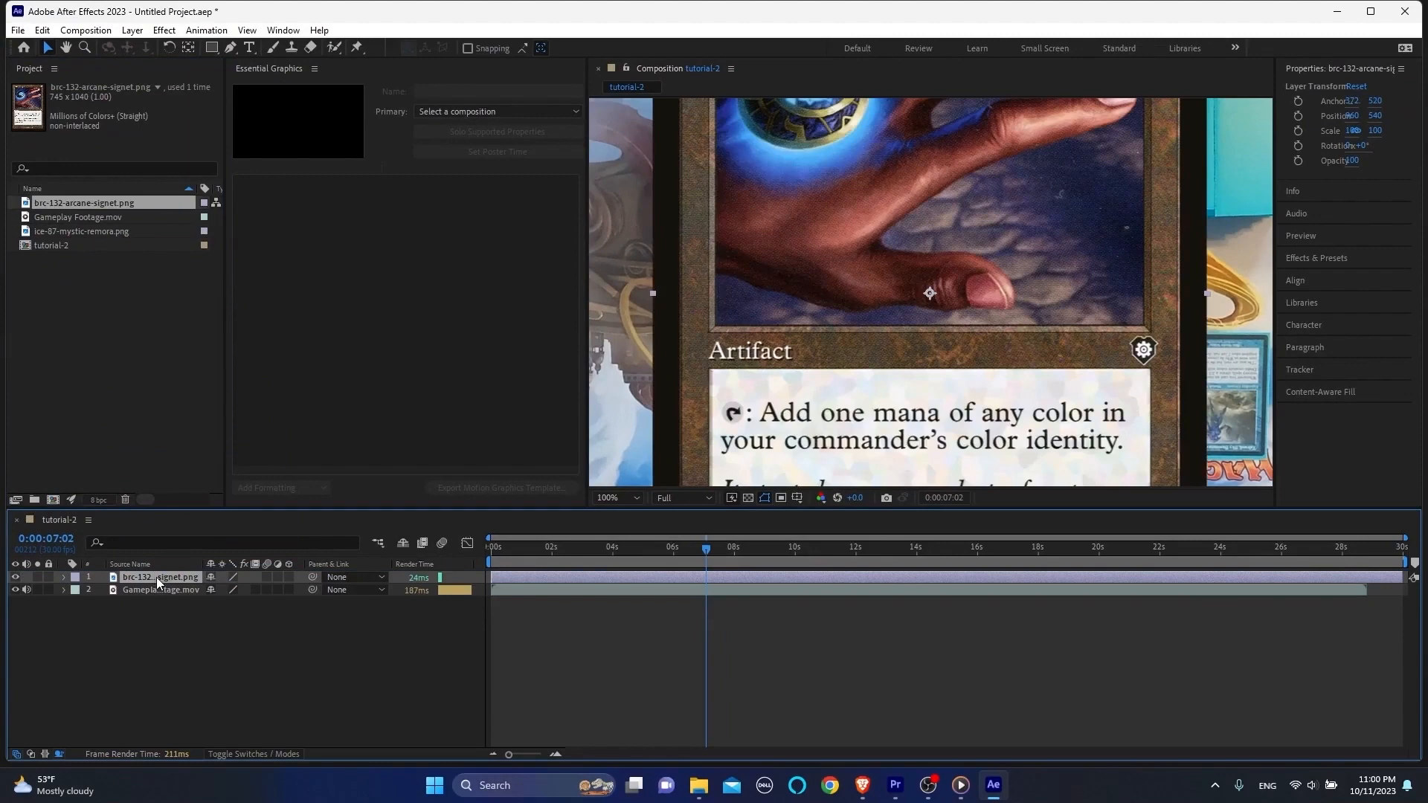
click(622, 498)
click(633, 253)
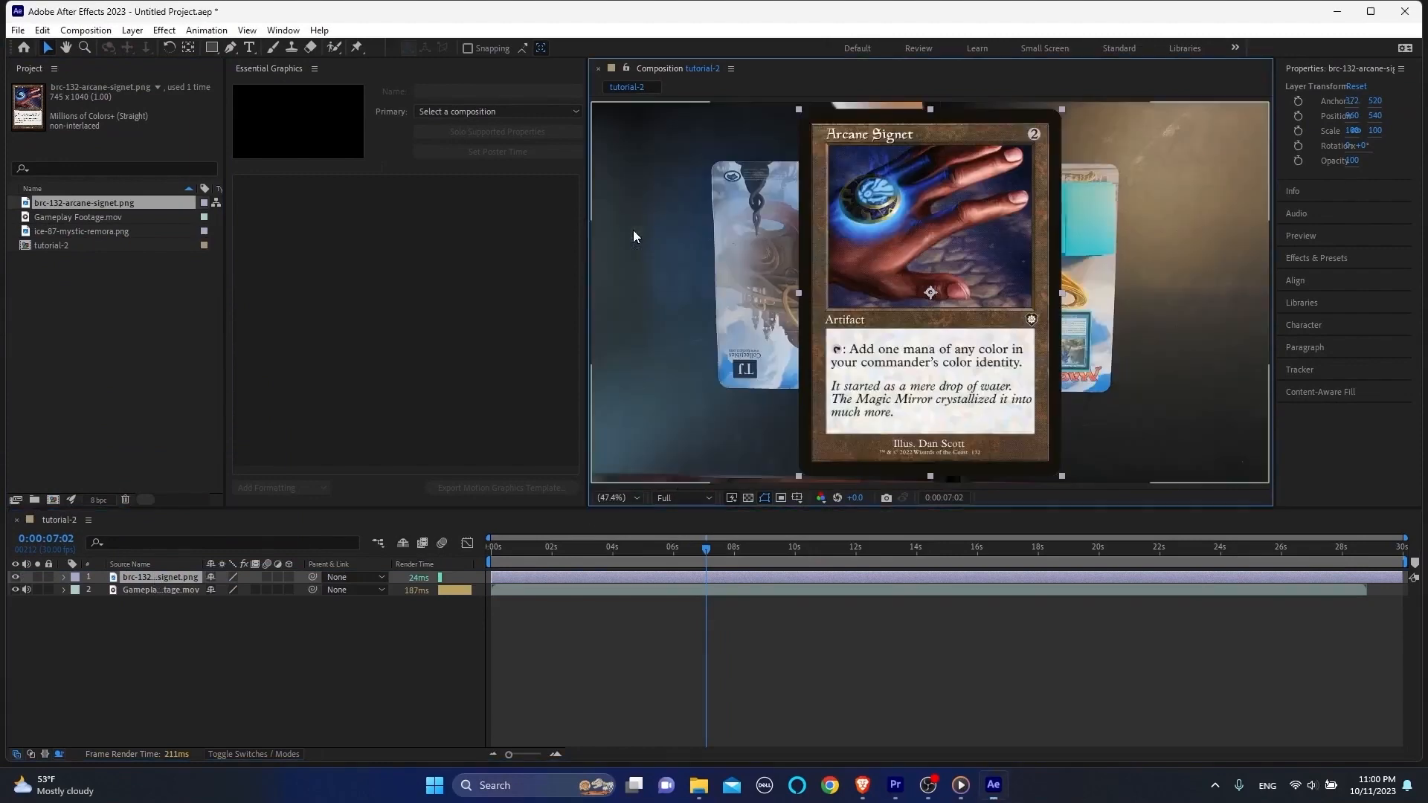
Step: Pre-compose the Arcane Signet layer as "card image", leaving all attributes in tutorial-2, and hide the resulting layer
right_click(154, 579)
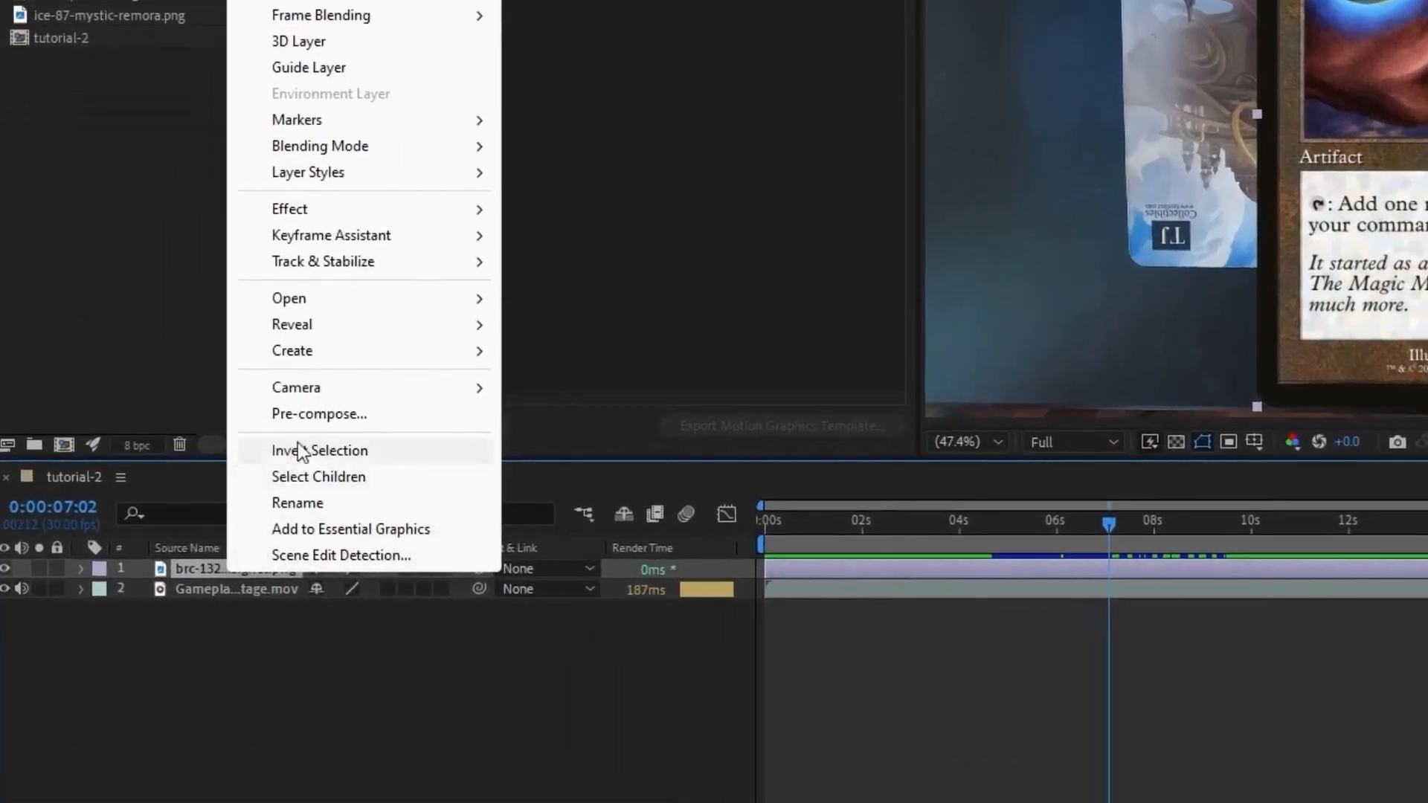
click(309, 413)
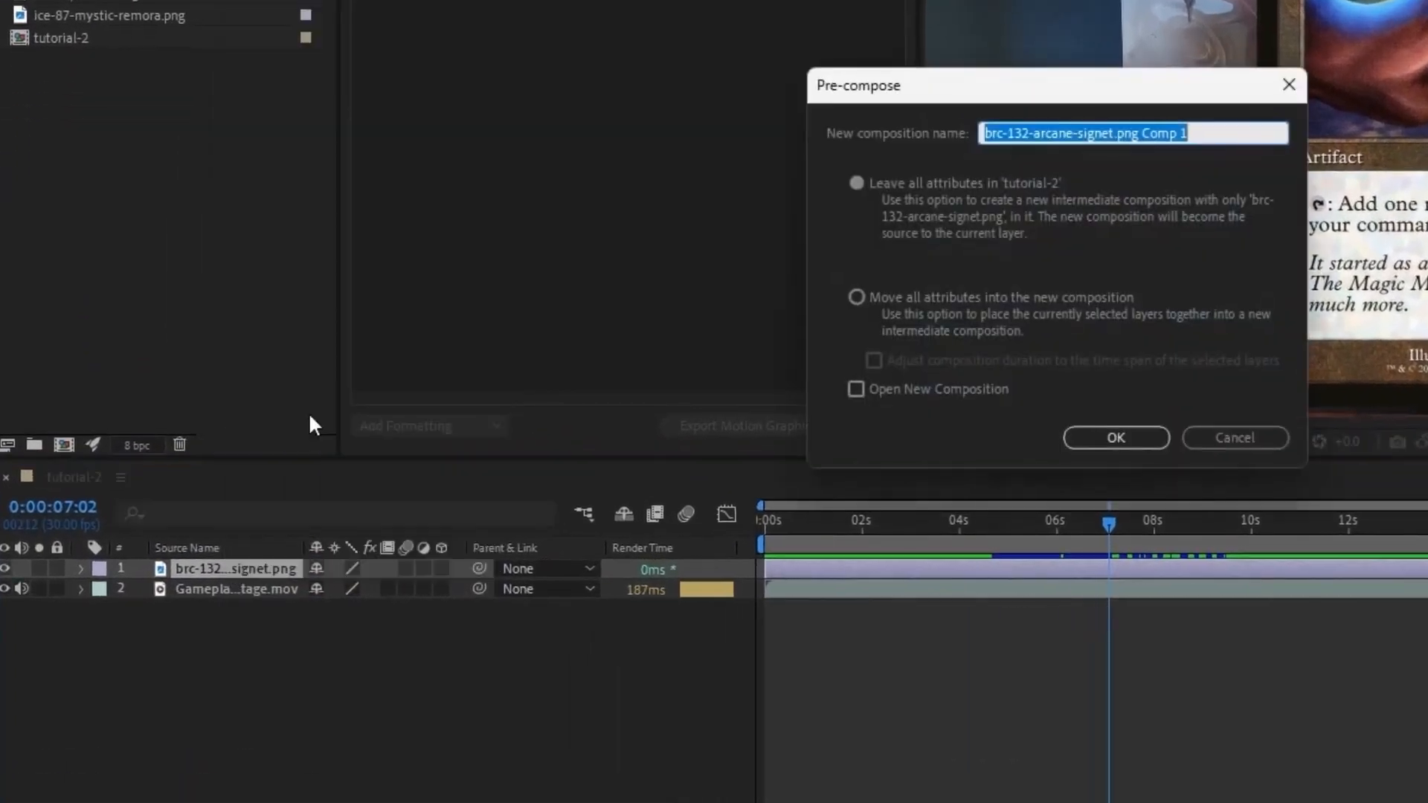
text(card ima)
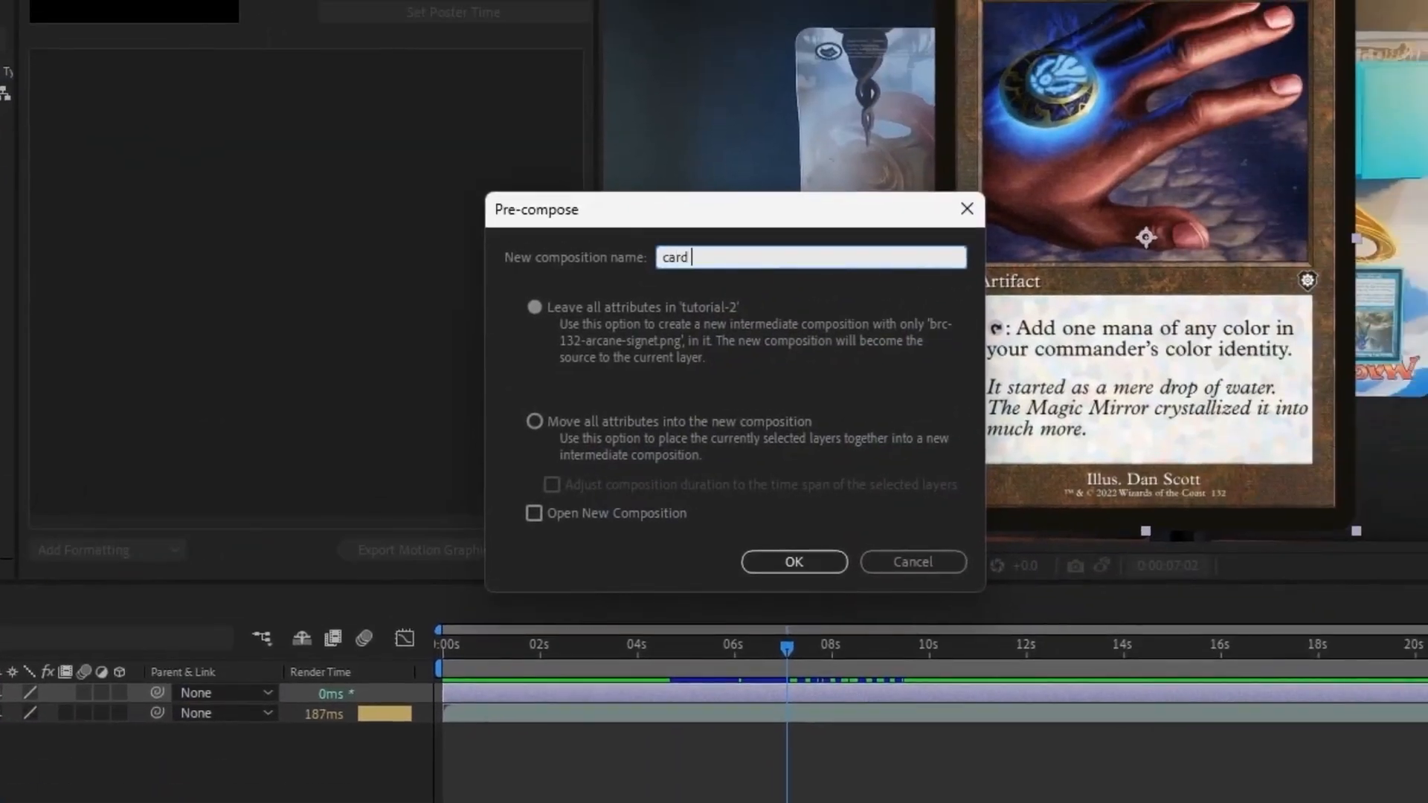
text(ge)
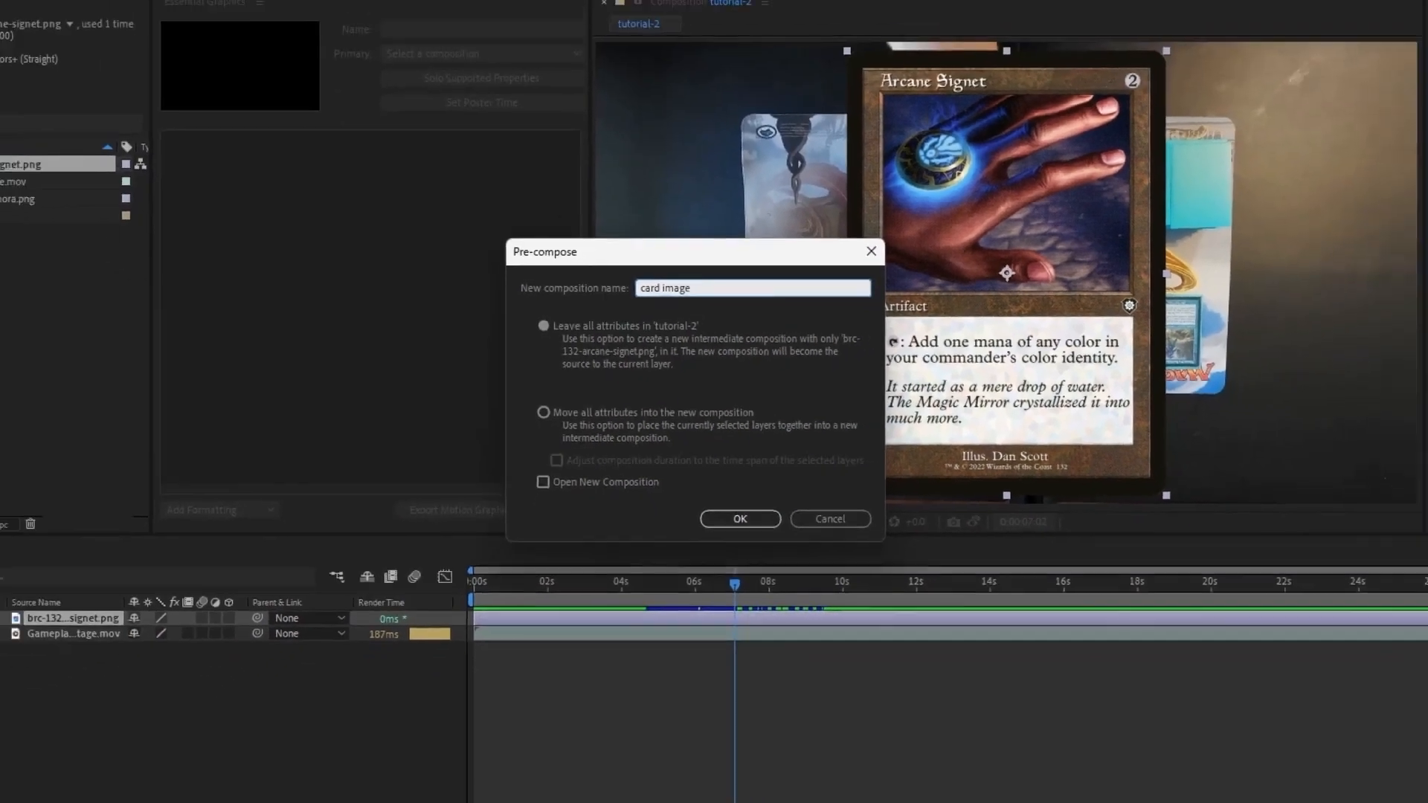
key(Return)
click(15, 577)
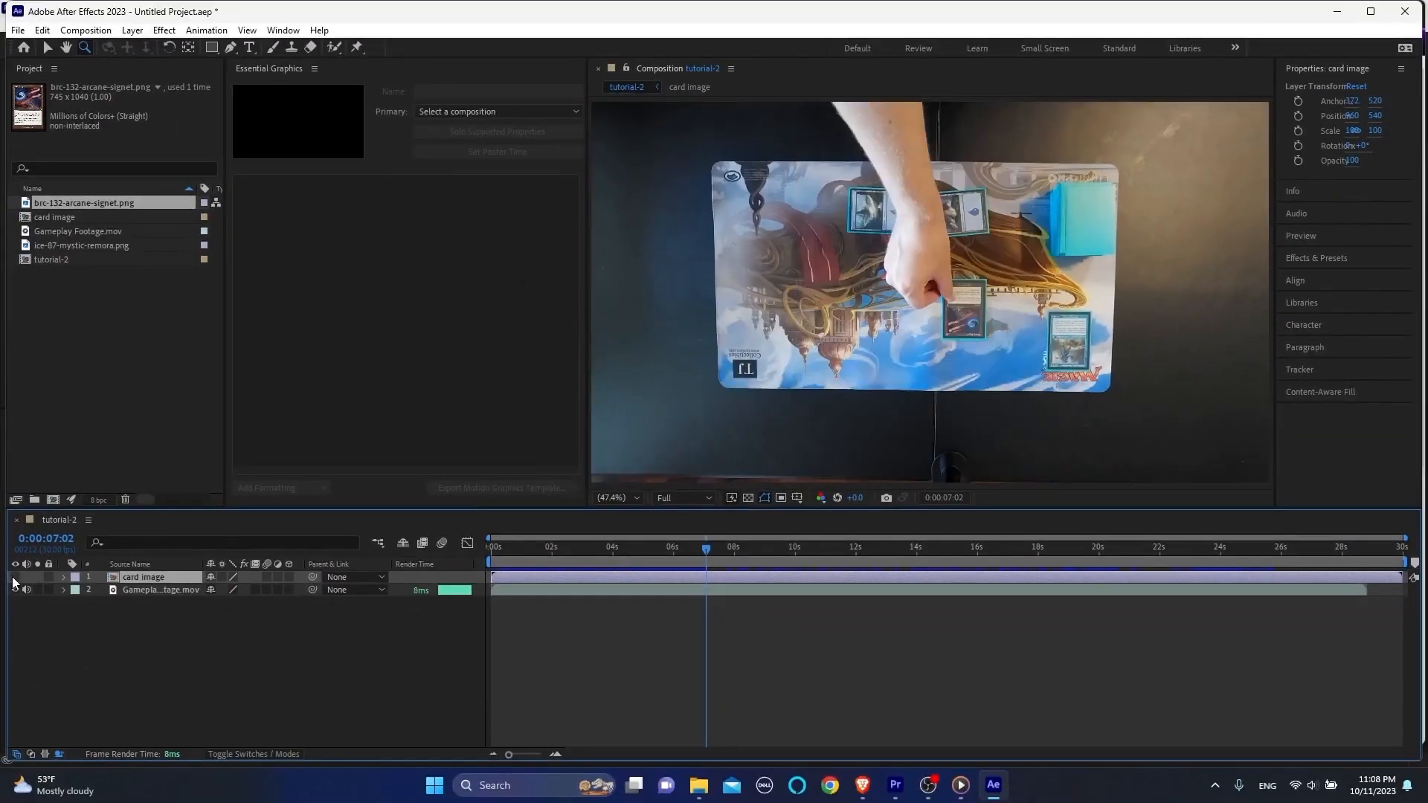
Step: Make the card image layer begin at 0:00:07:25 in tutorial-2 and turn its visibility back on
drag(701, 552, 729, 553)
key(alt+bracketleft)
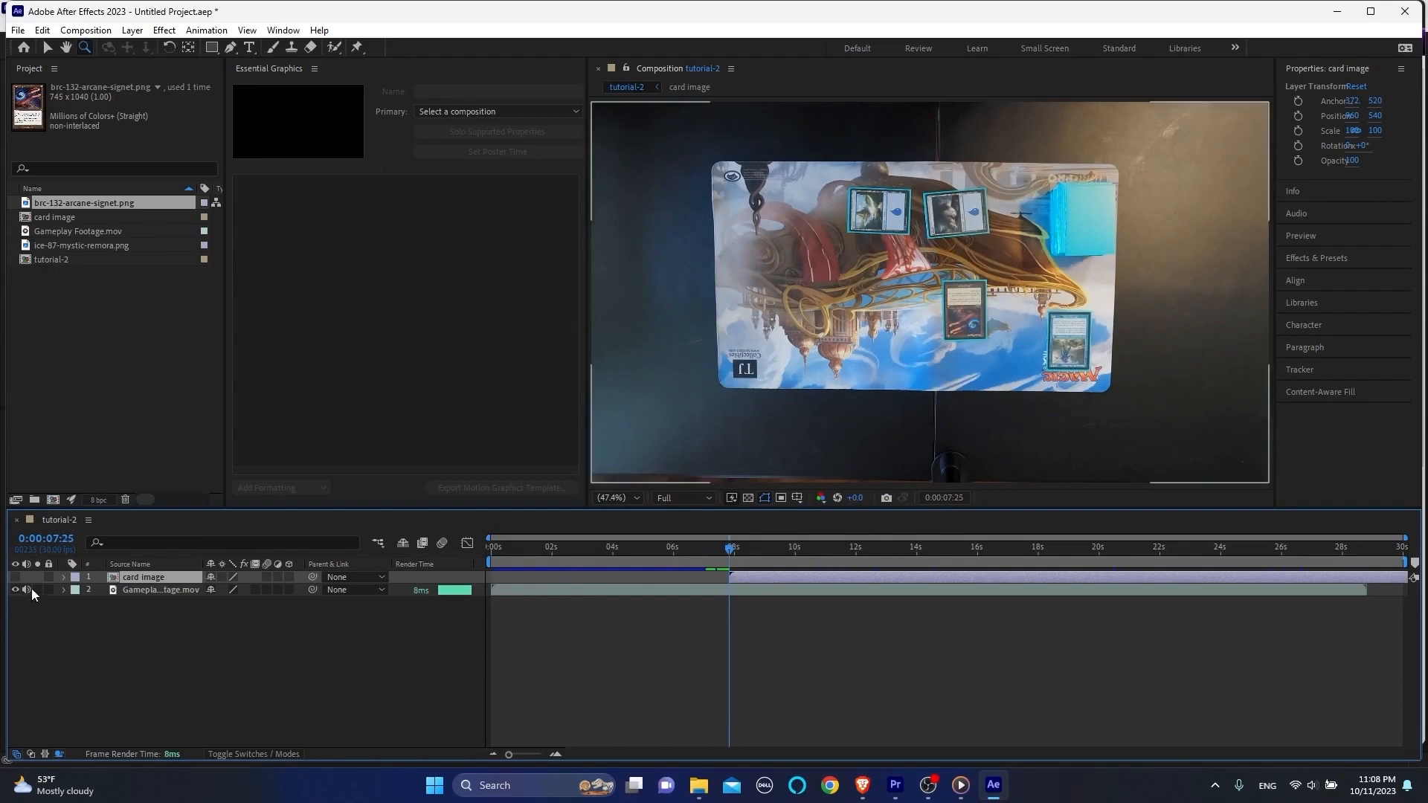
click(15, 577)
Step: At 0:00:08:05, make the card image layer 3D and set its Position to 378, 540, 464
key(shift+Page_Down)
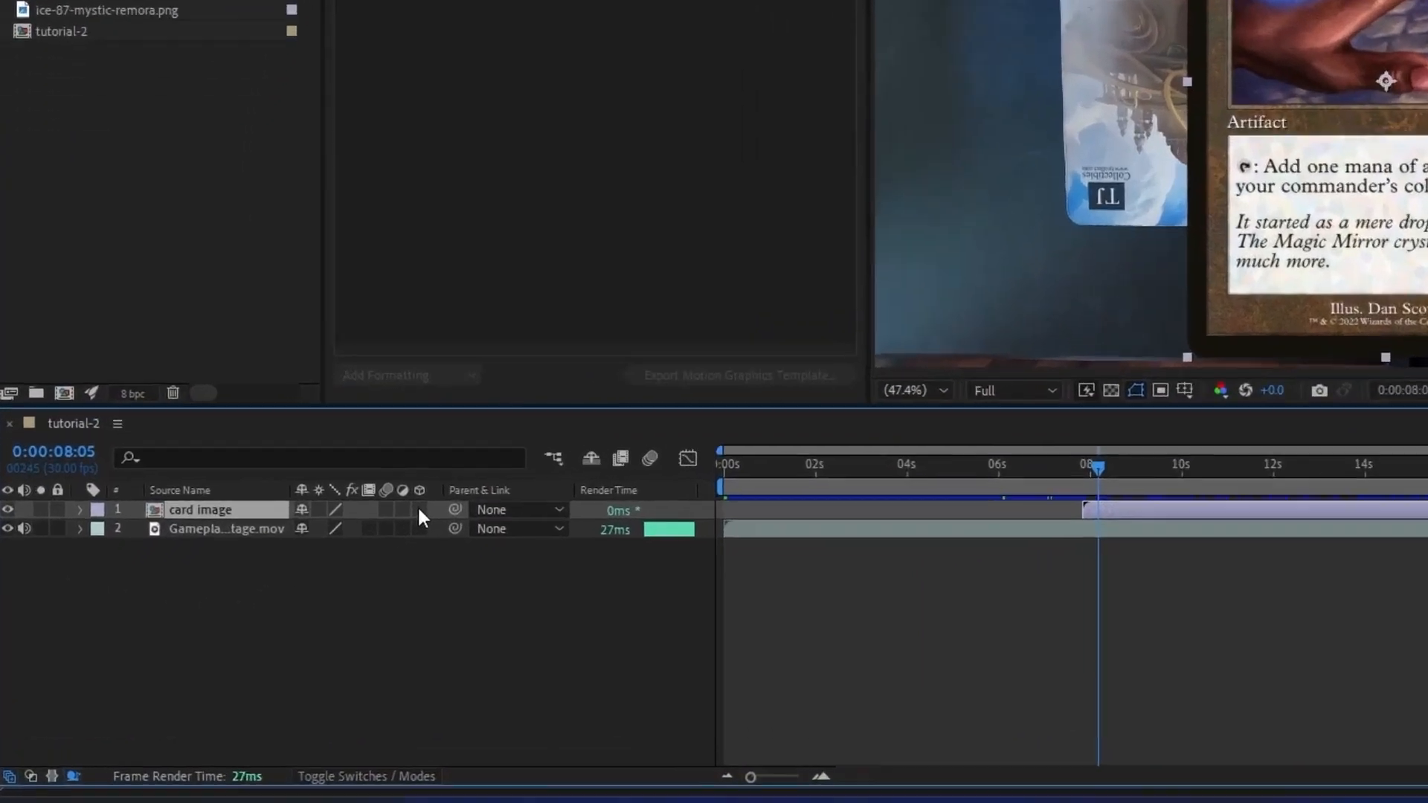
click(289, 577)
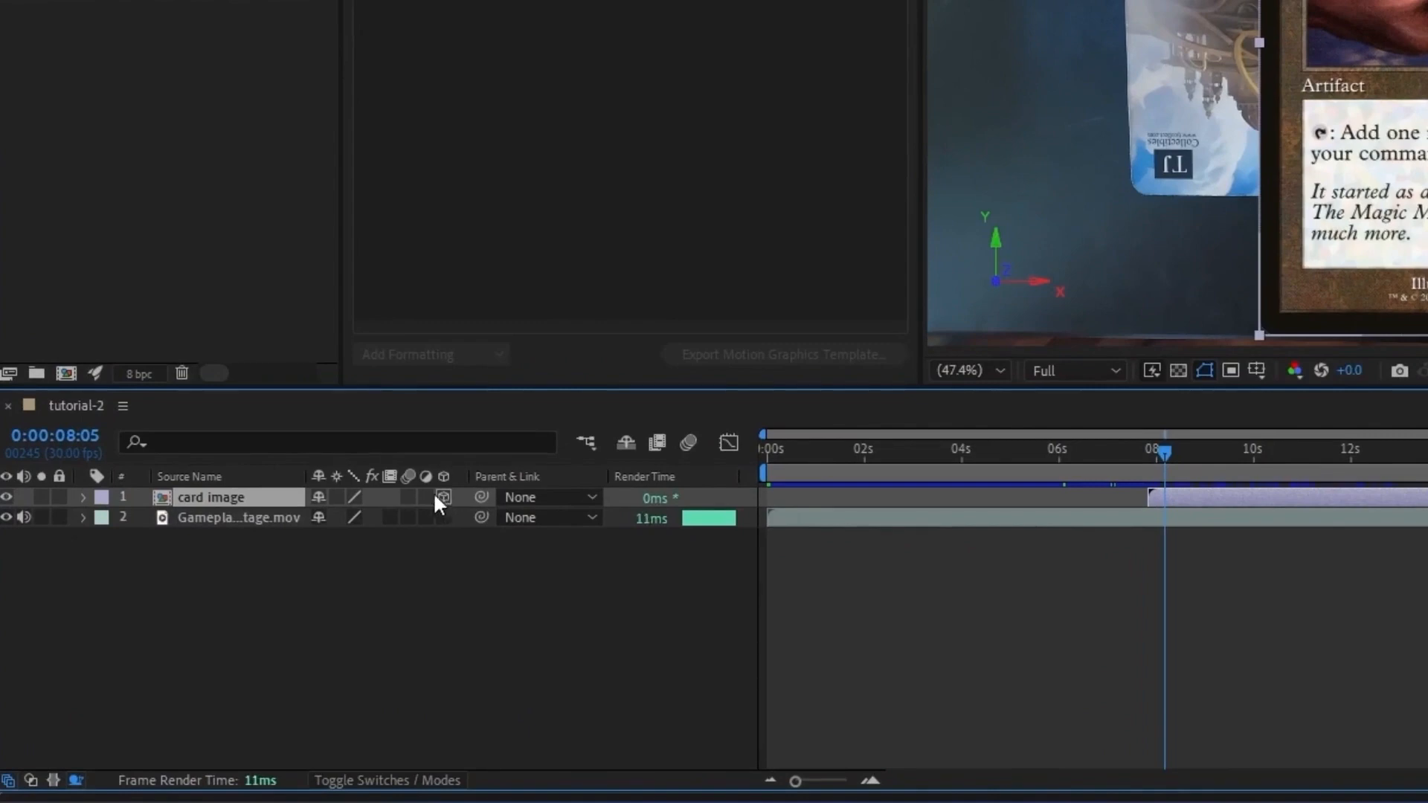
key(p)
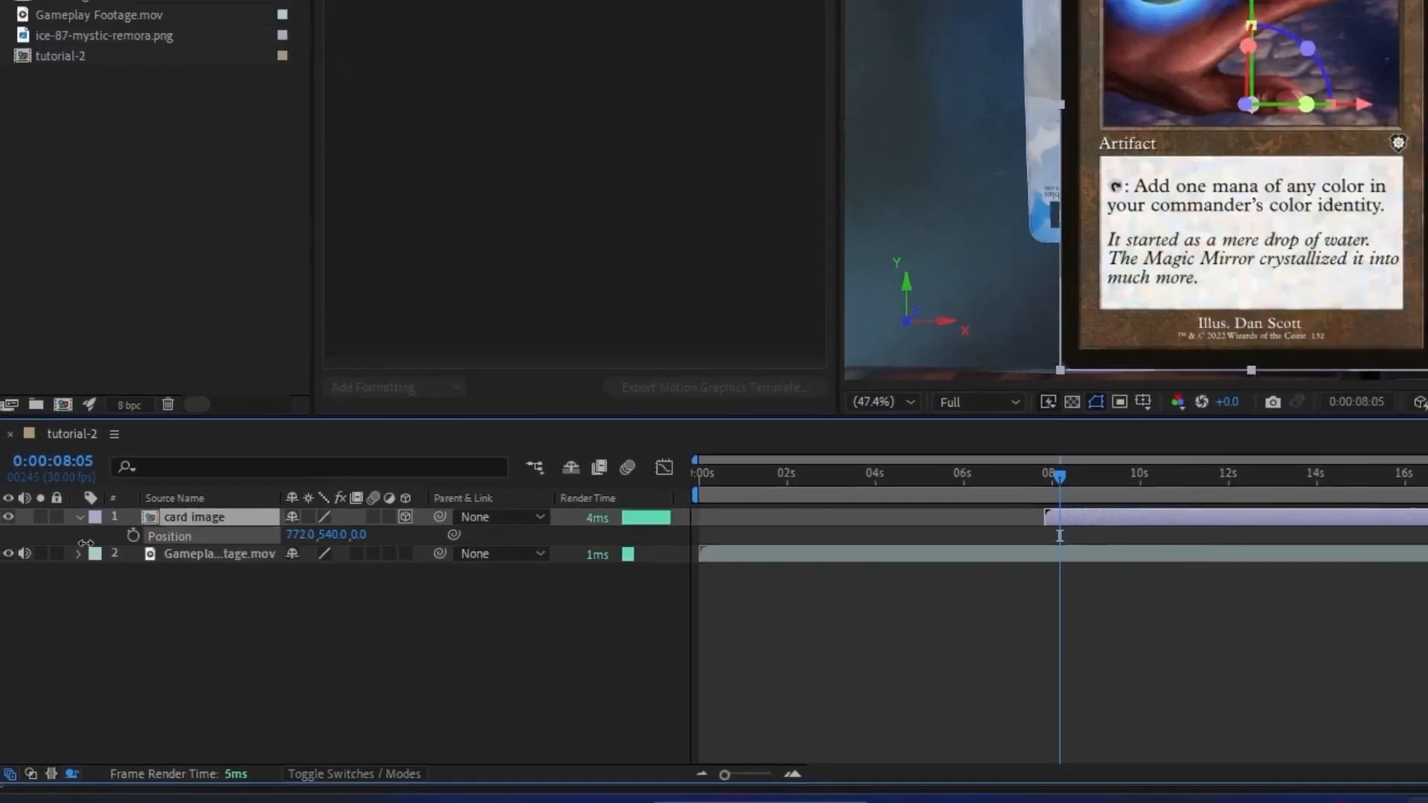
drag(86, 542, 5, 543)
drag(359, 534, 576, 537)
drag(300, 535, 156, 537)
Step: Tilt the card image layer by setting its Y Rotation to -23°
key(r)
drag(223, 615, 203, 690)
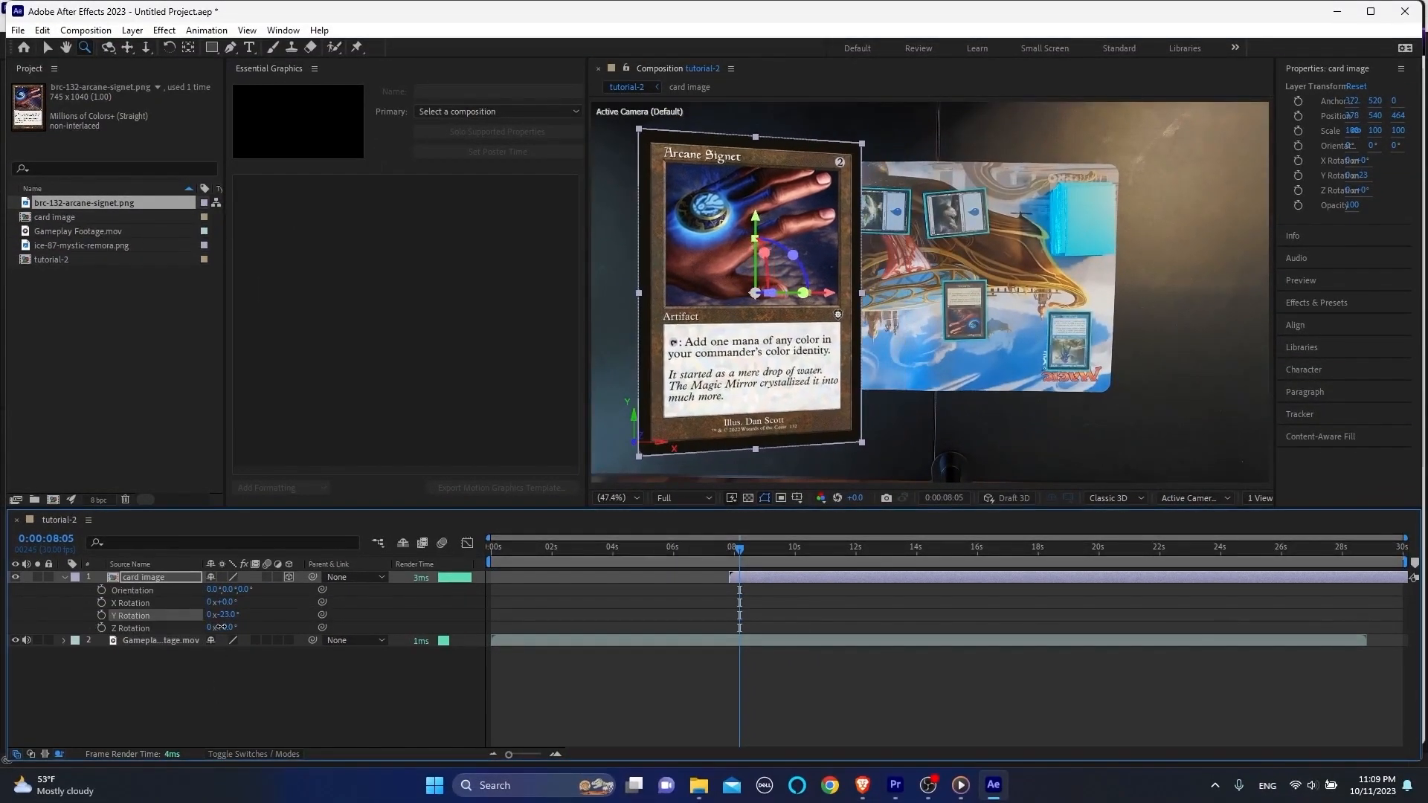
click(204, 690)
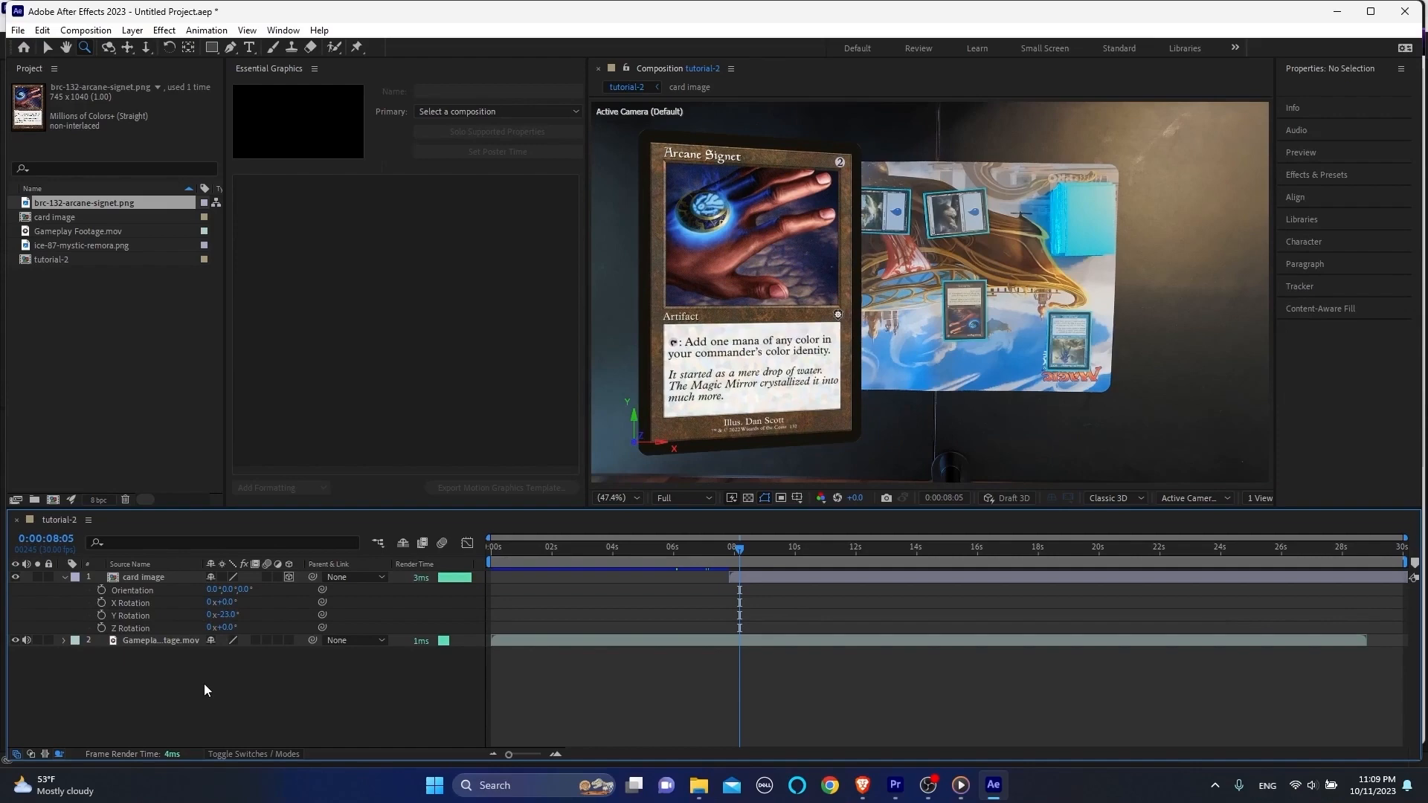
Step: Keyframe the card image's X, Y and Z Rotation and Position at 0:00:08:05, and reveal all its keyframed properties
click(101, 603)
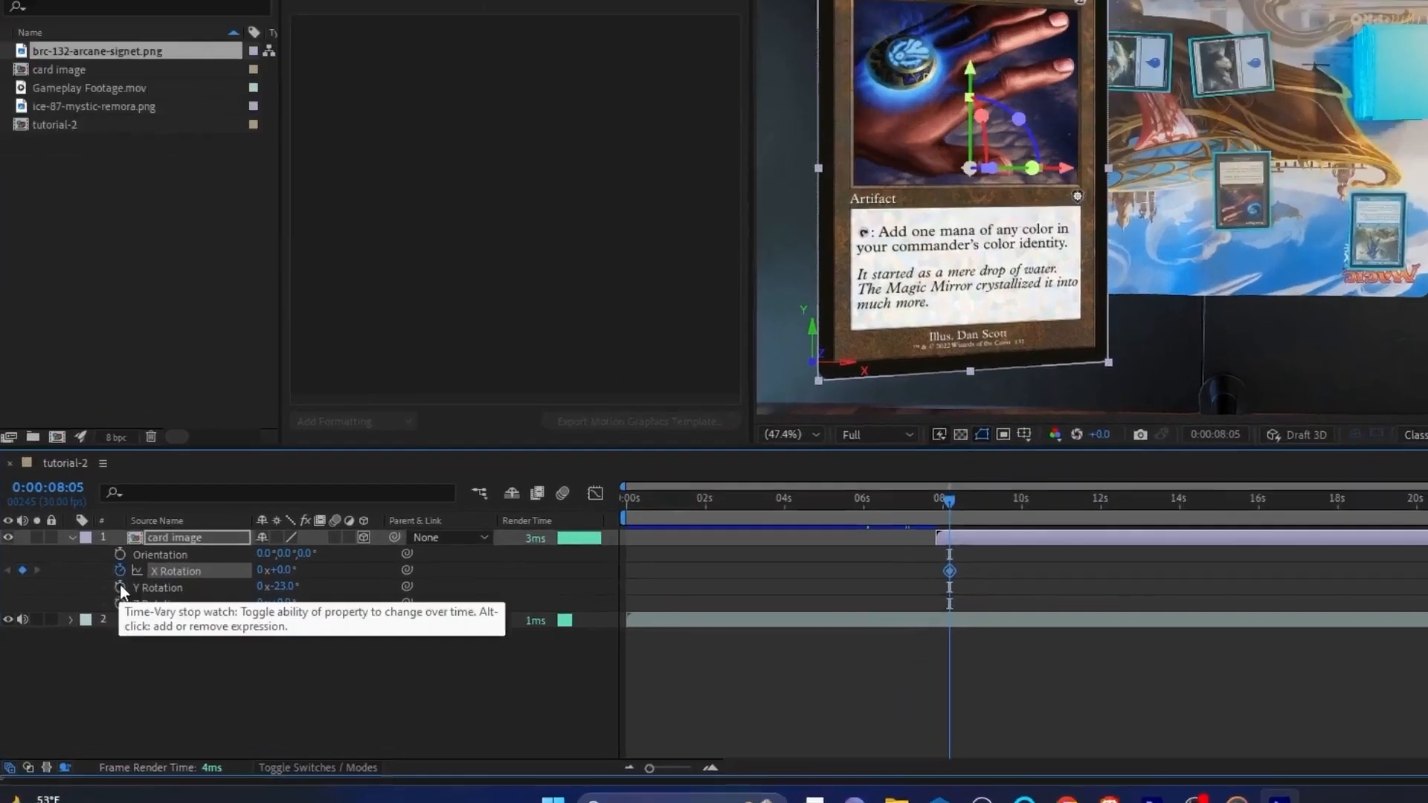
click(101, 615)
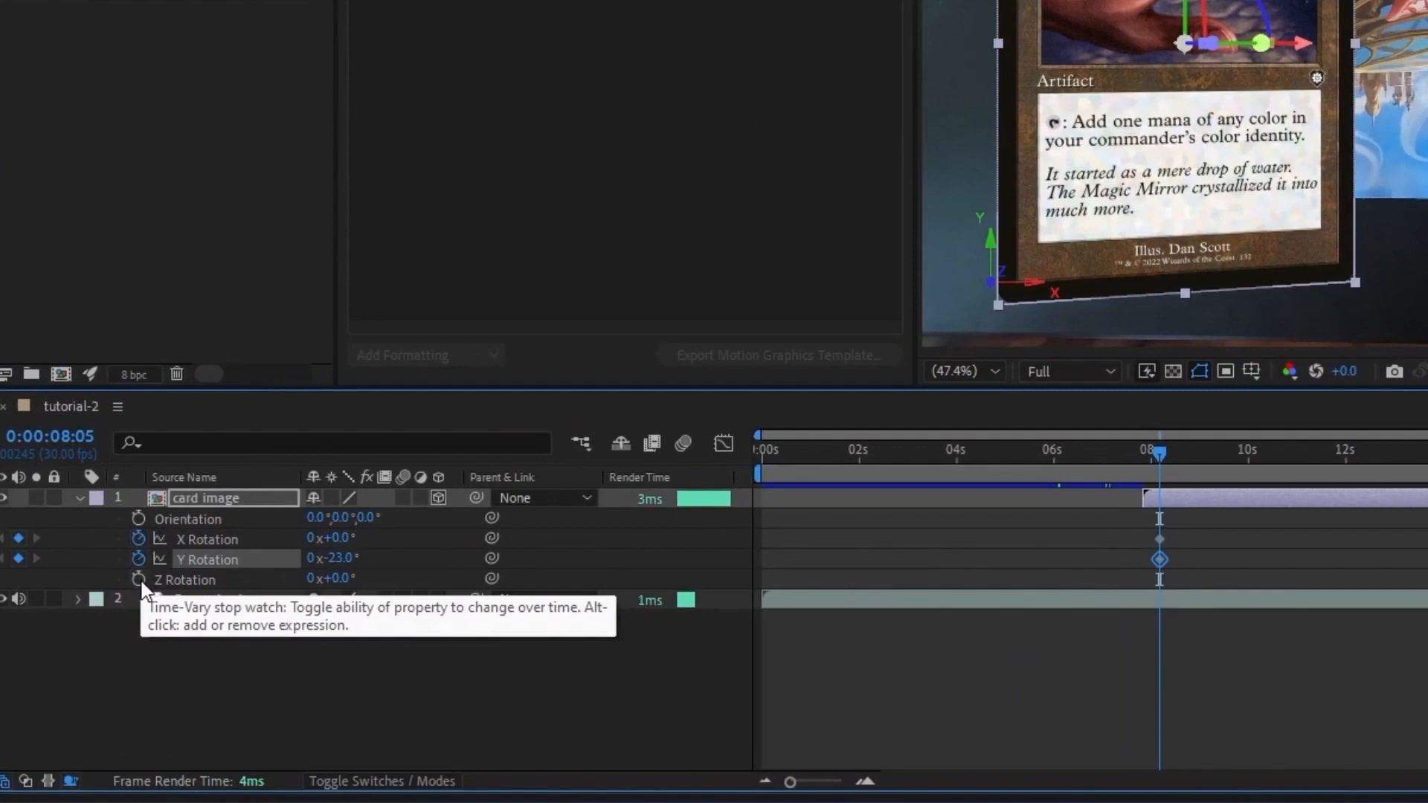
click(139, 581)
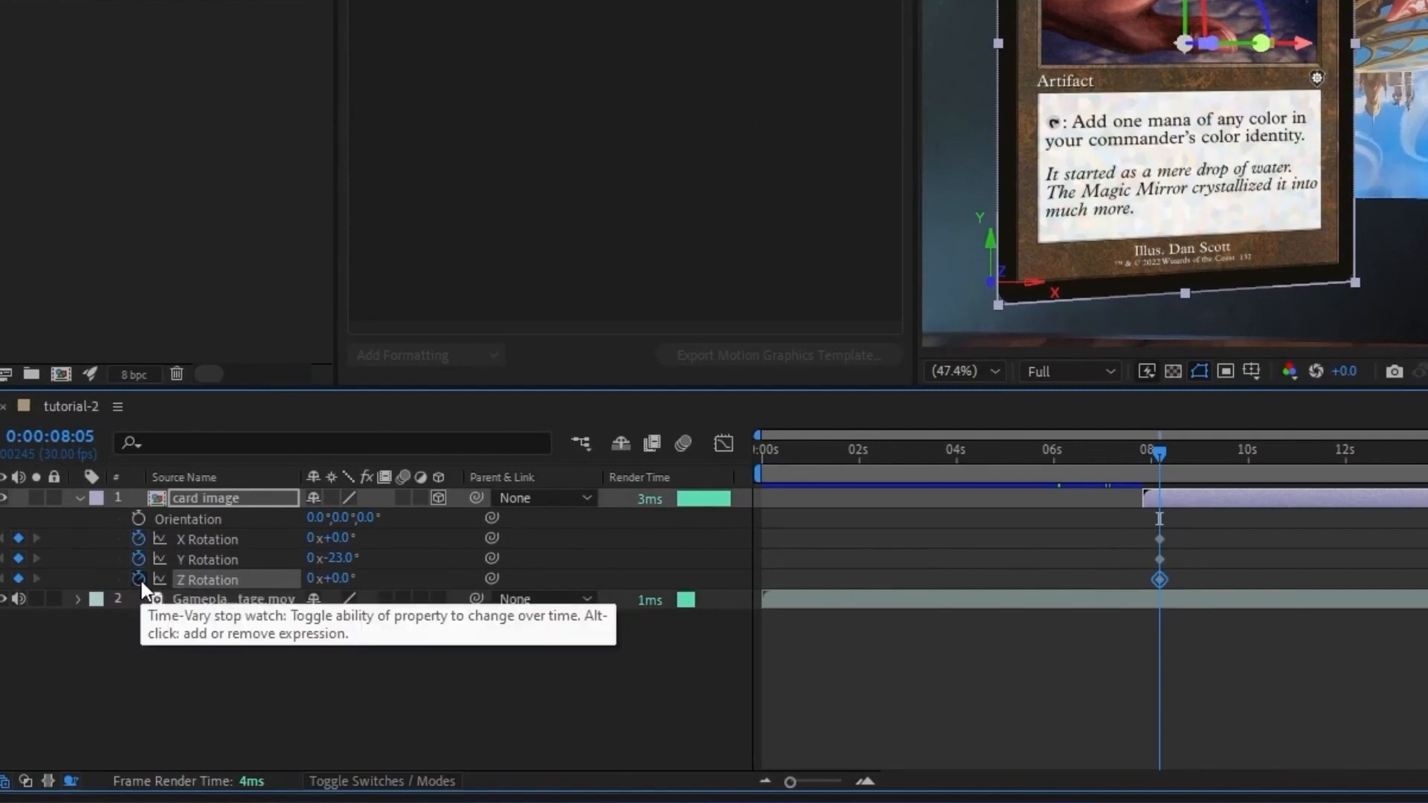
key(p)
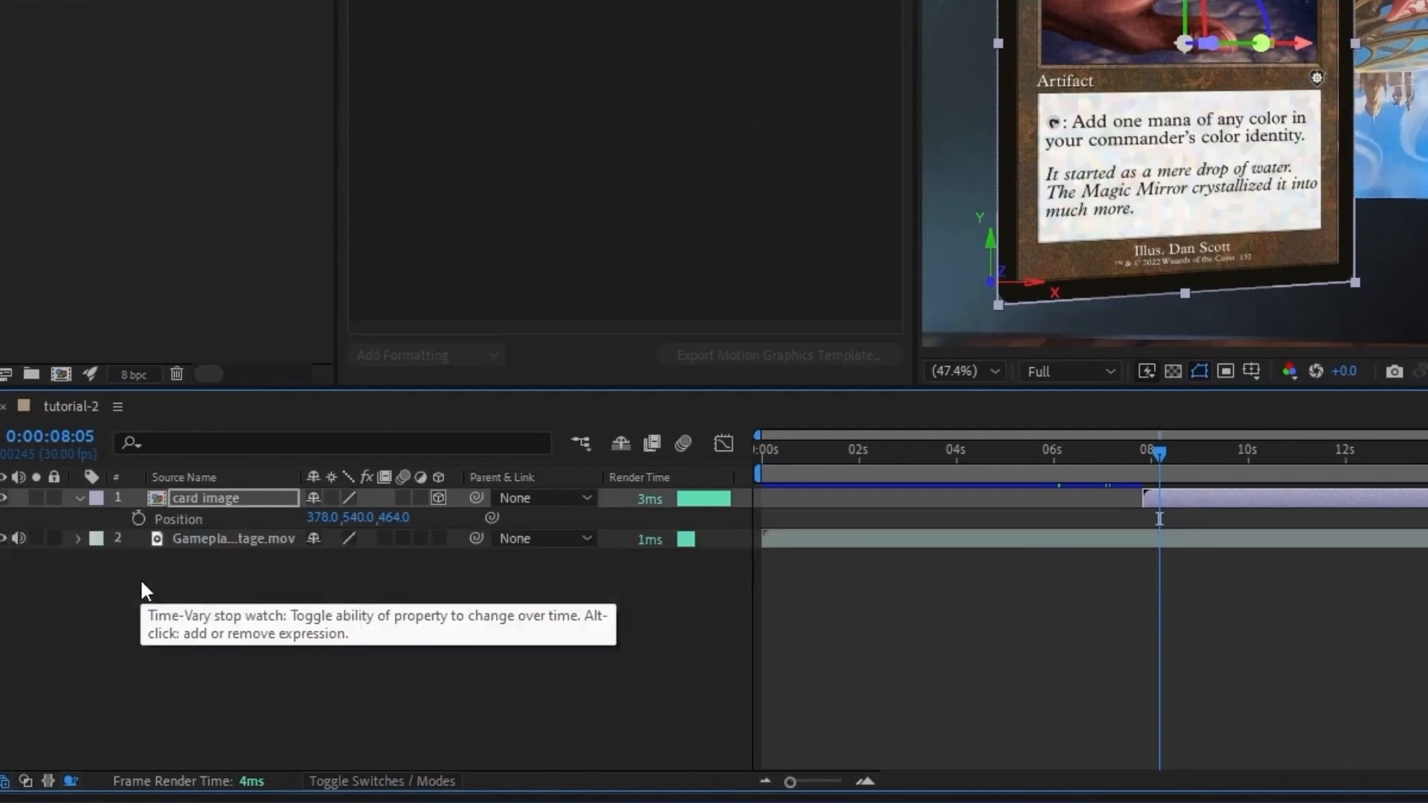
click(138, 517)
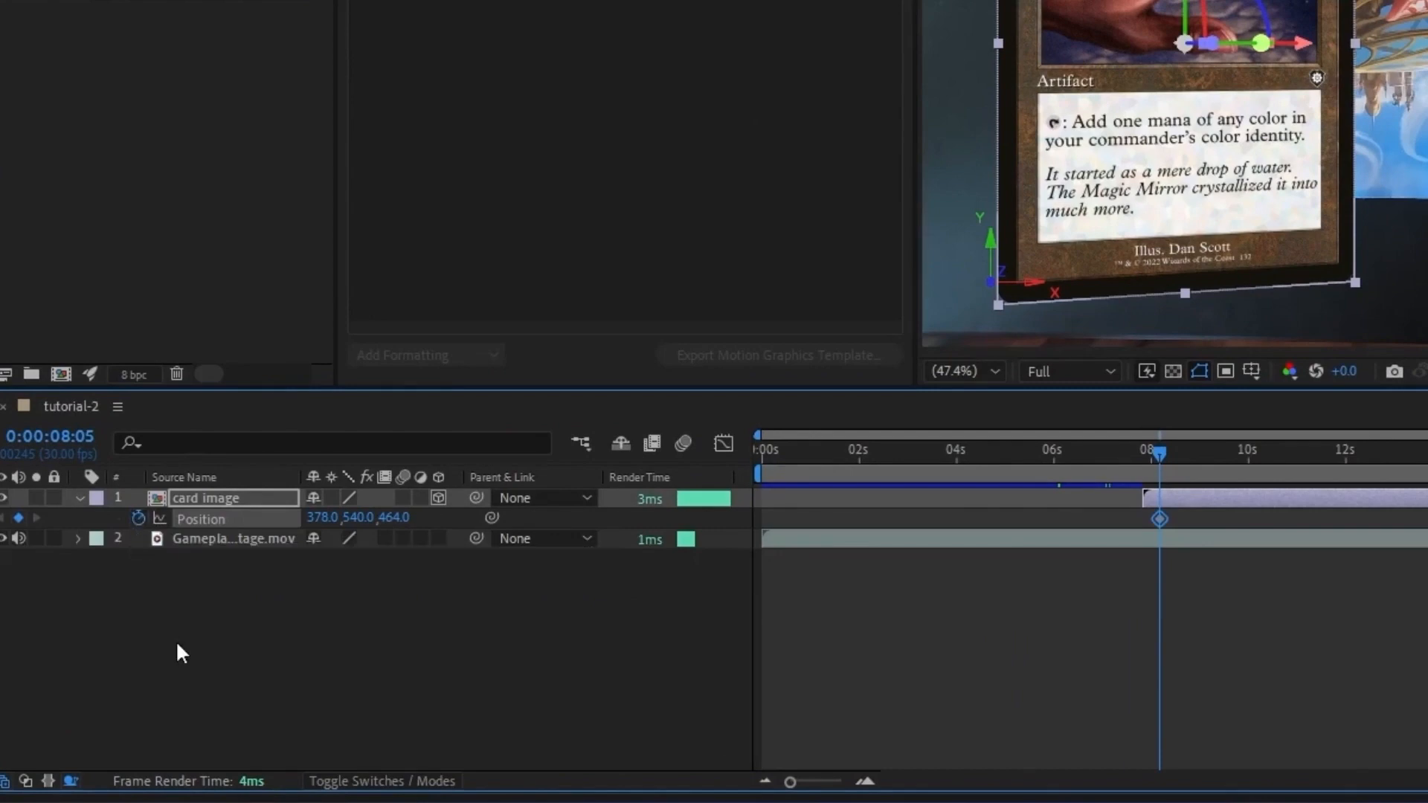
key(u)
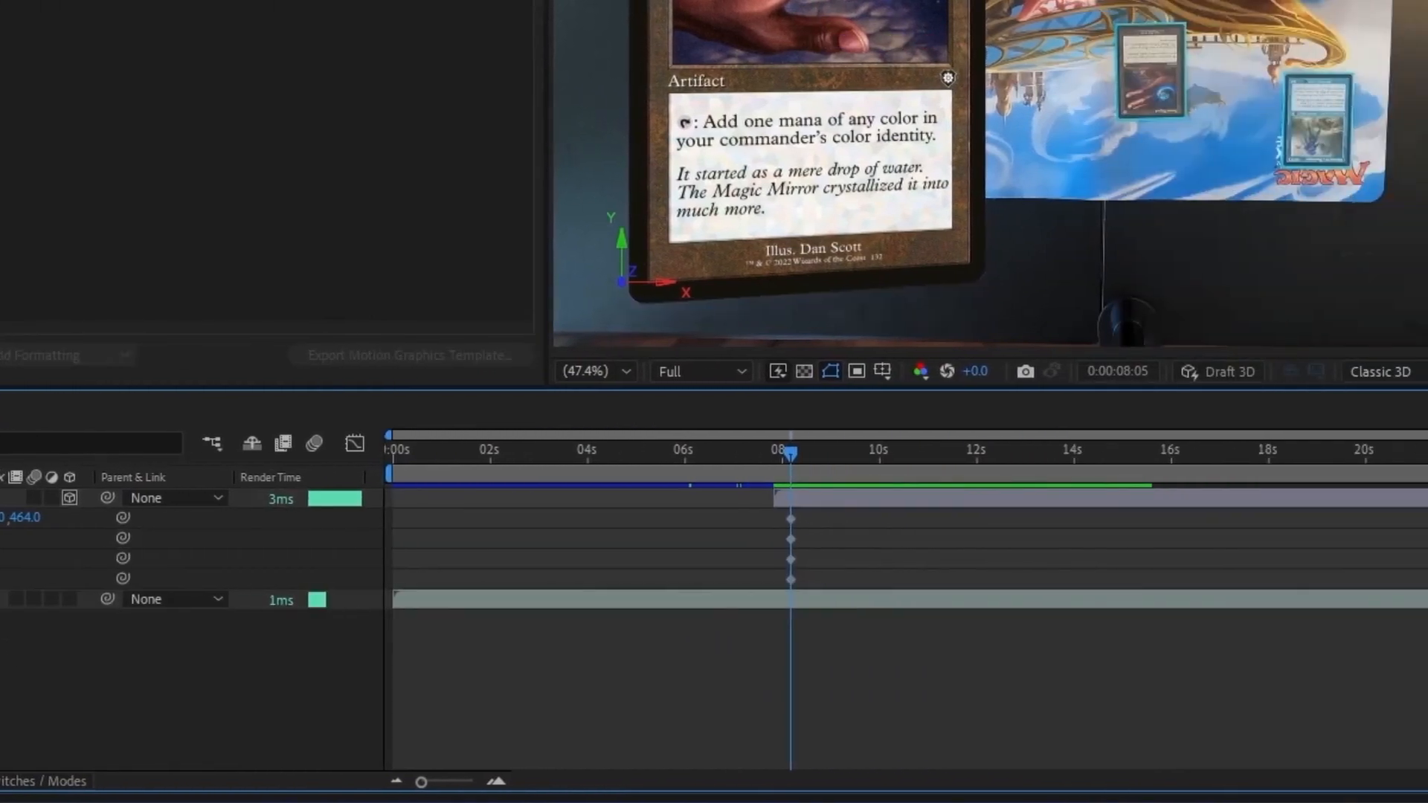
Step: At 0:00:07:25, push the card image back in depth to a Z position of about 12650, near the played card's size
key(shift+Page_Up)
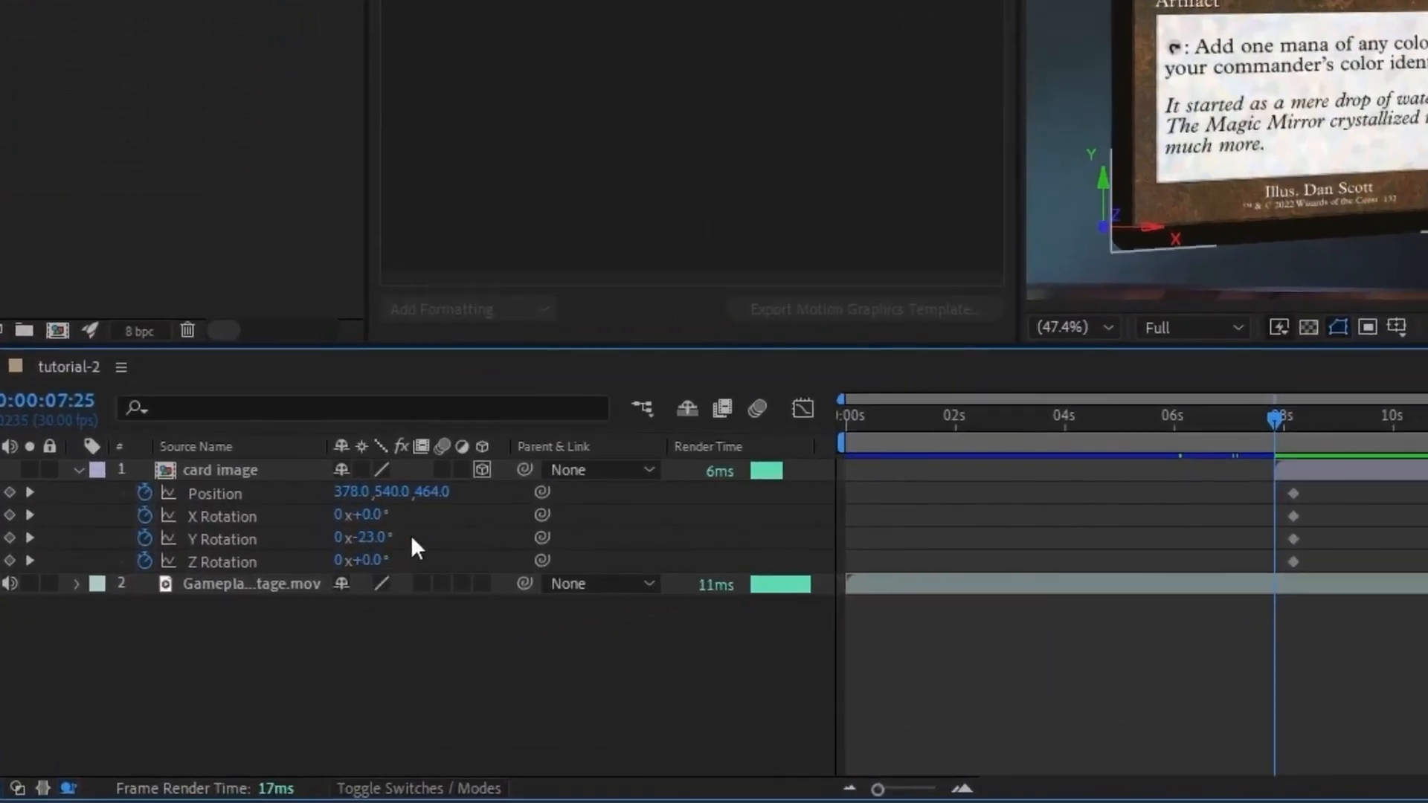
drag(430, 491, 946, 362)
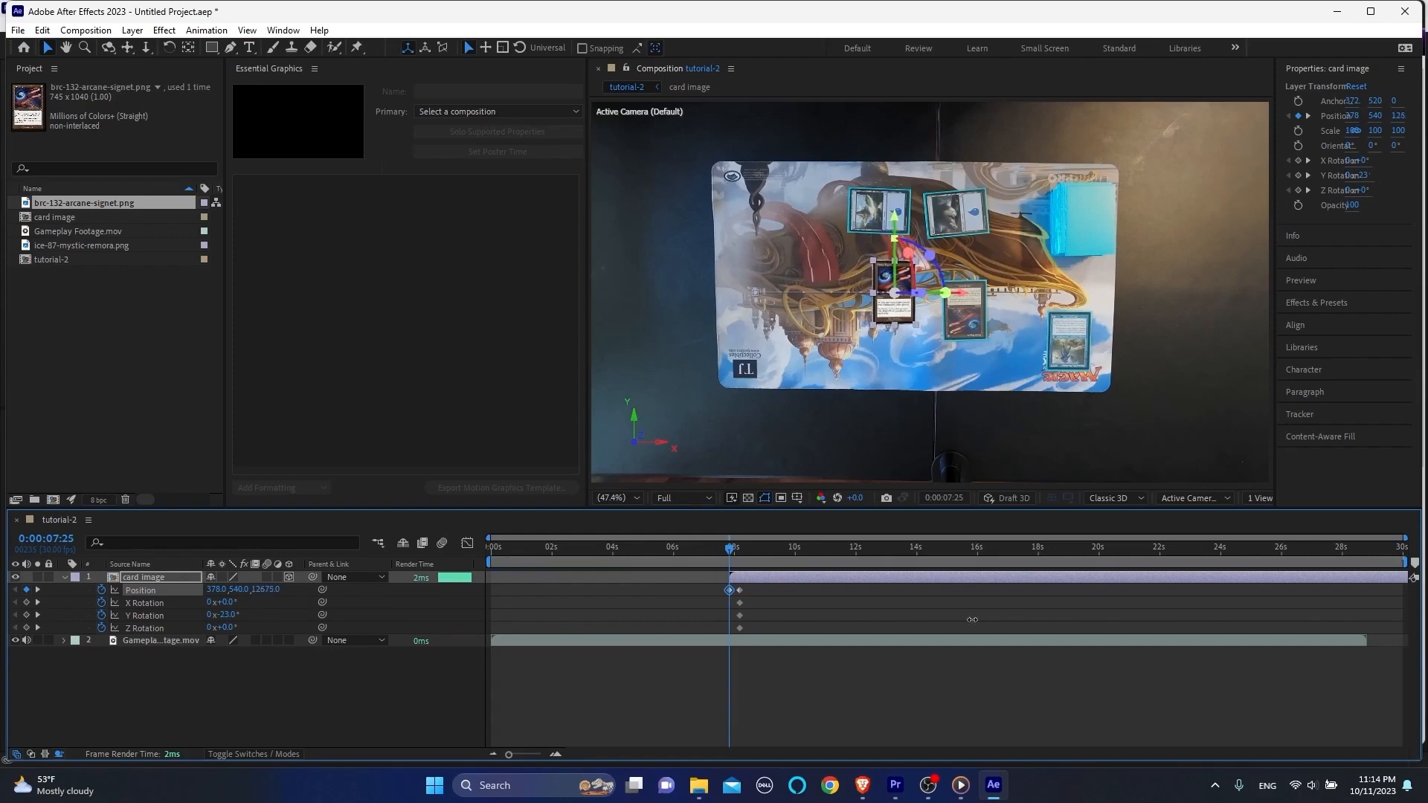
scroll(939, 352, up, 5)
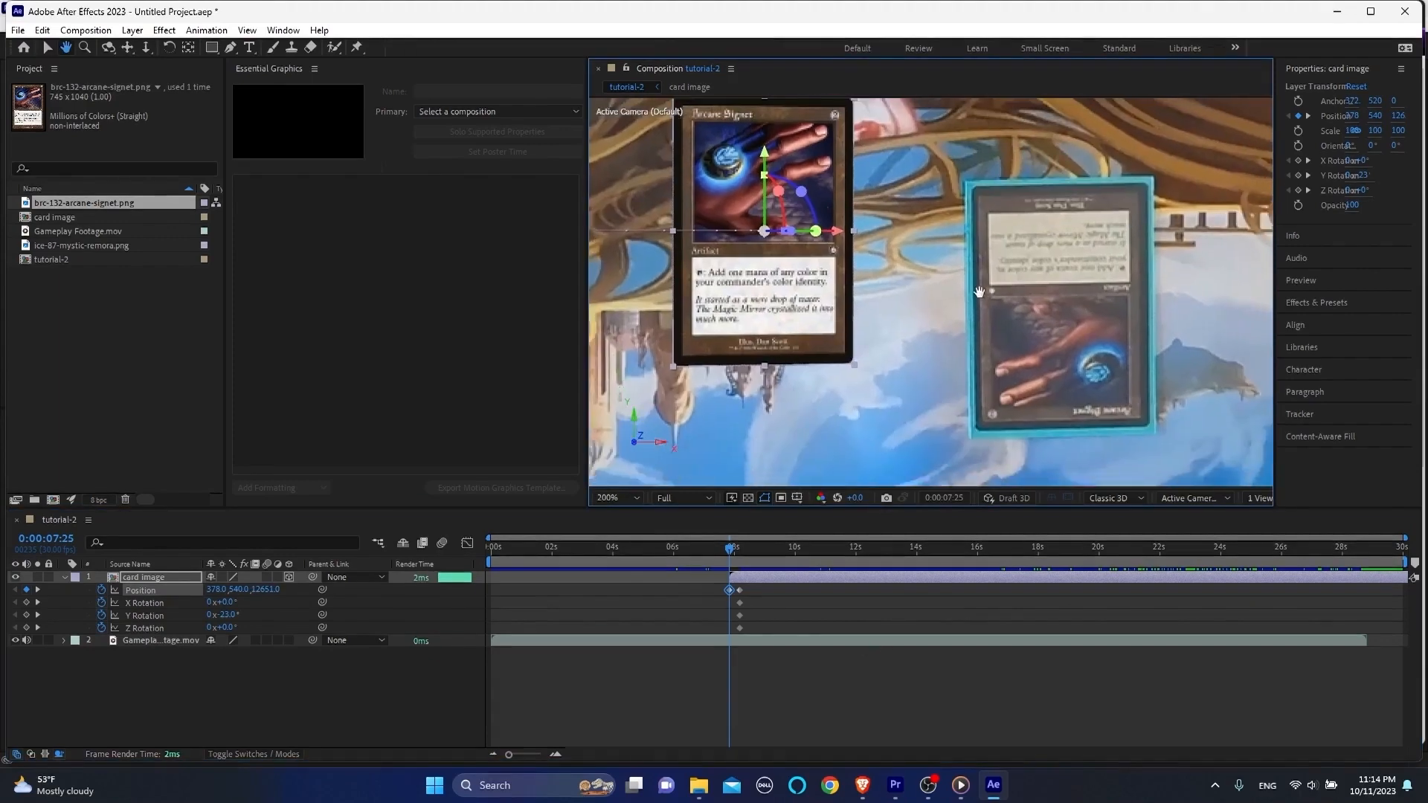
drag(241, 589, 371, 639)
Step: Align the card image over the played Arcane Signet with Y Rotation 0°, Z Rotation 179° and Position 1571, 868, 13844
click(228, 616)
text(0)
key(Return)
drag(215, 590, 827, 634)
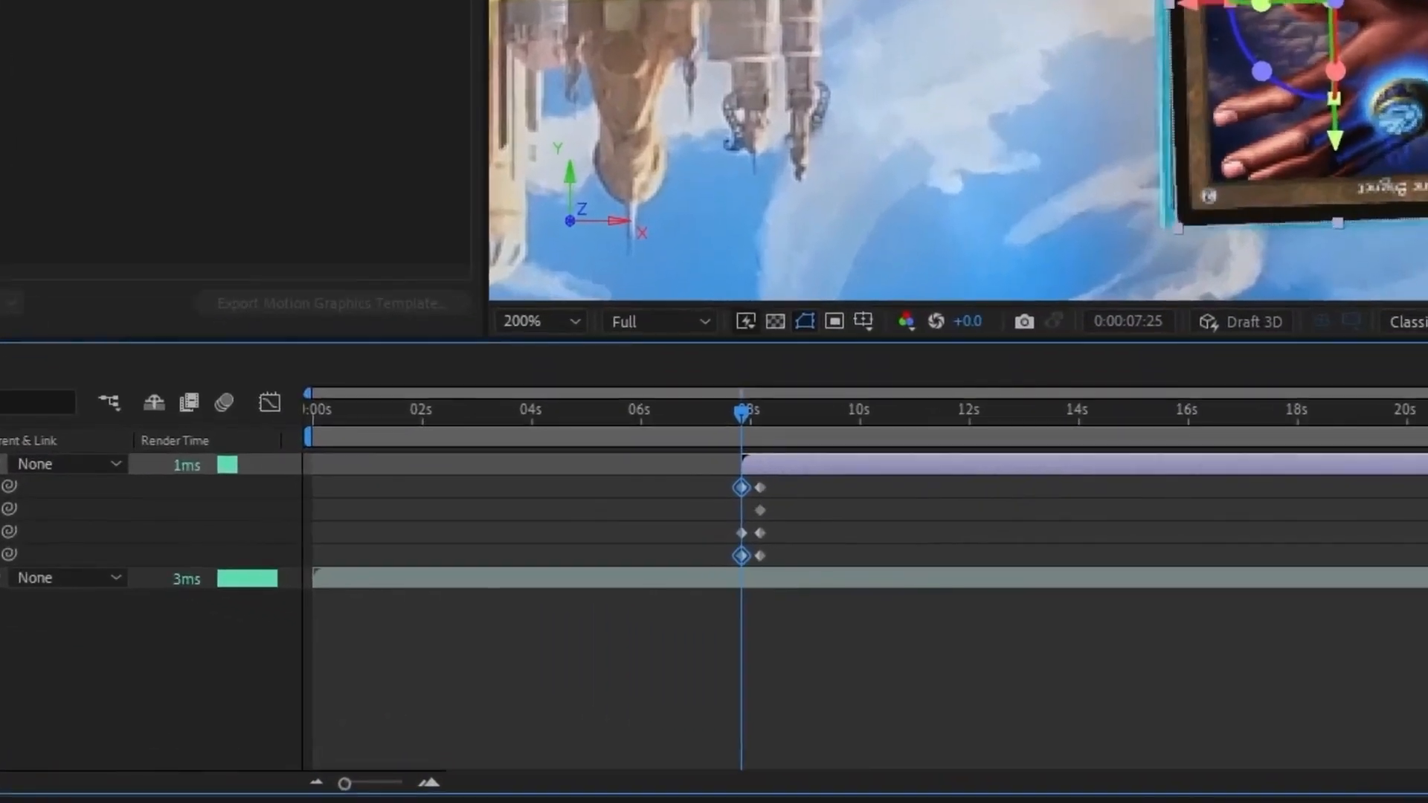
drag(0, 555, 6, 555)
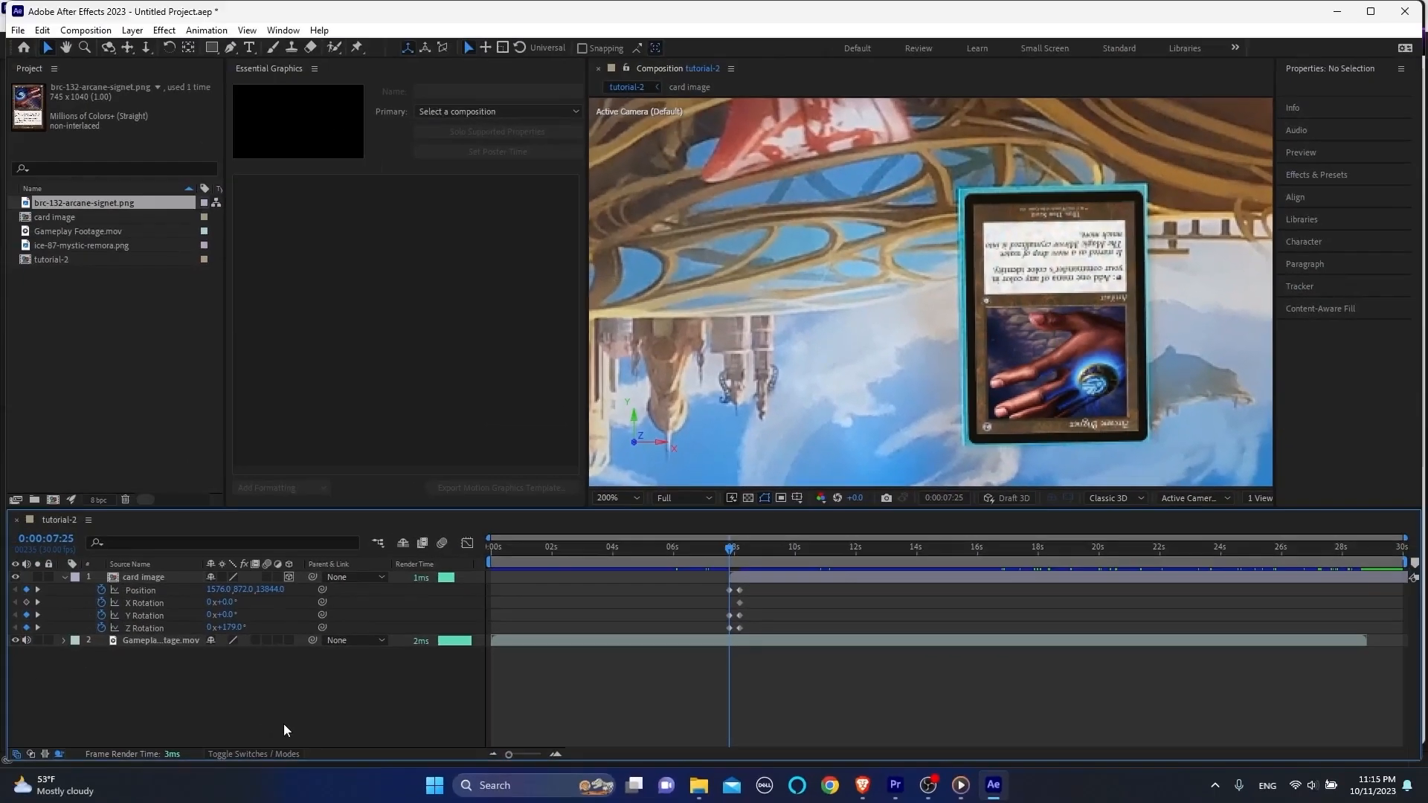
drag(220, 590, 217, 591)
click(234, 703)
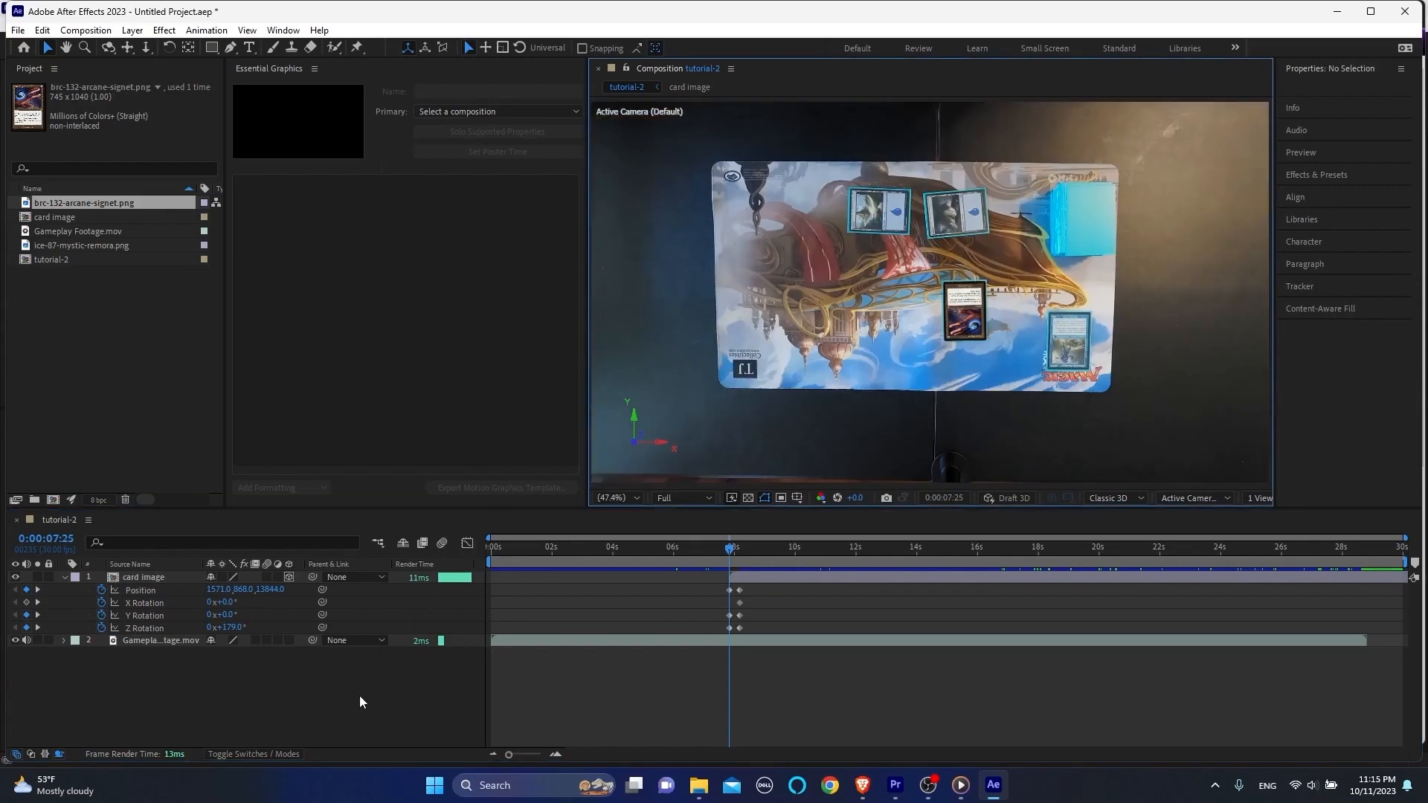
Step: Play back the card image's fly-in animation, starting shortly before its first keyframes
key(space)
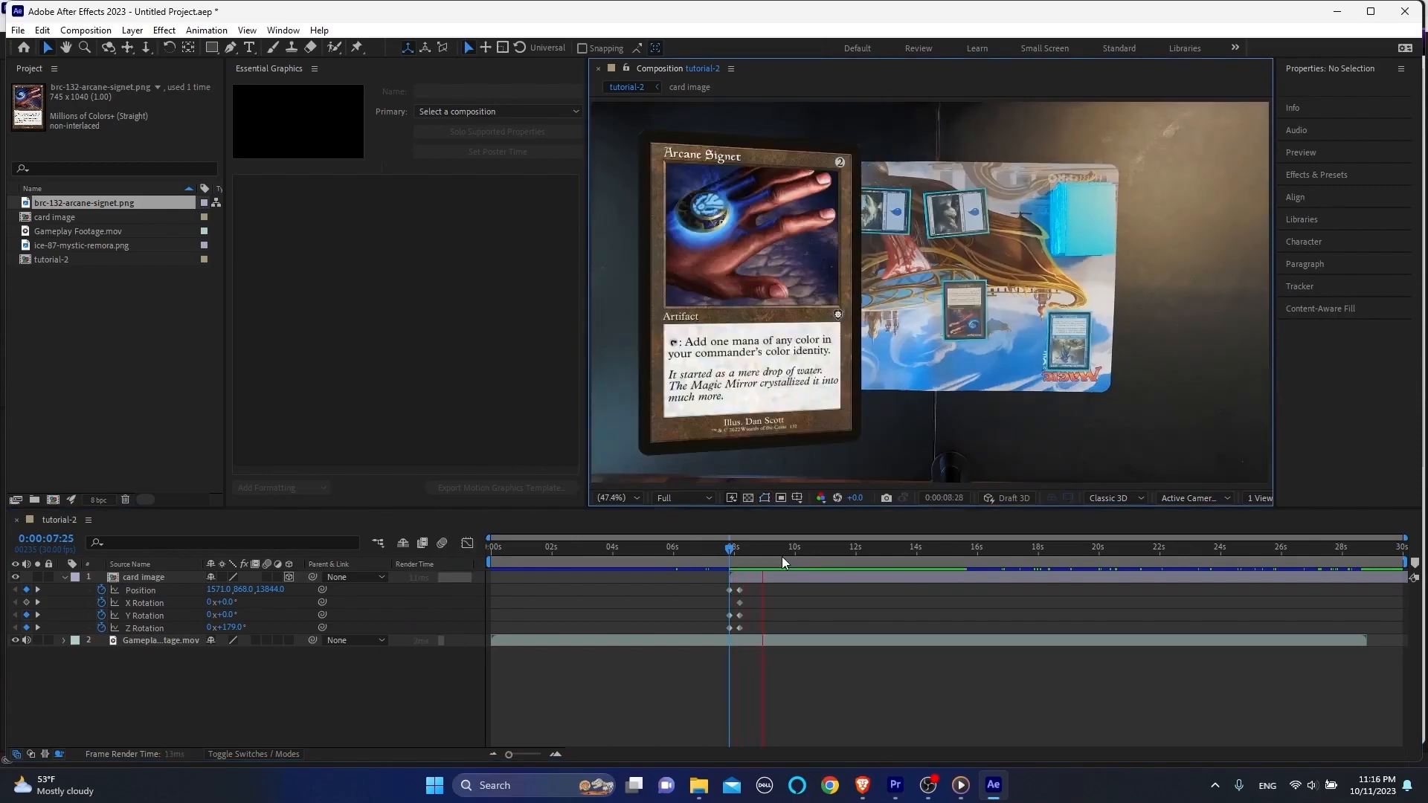
click(725, 550)
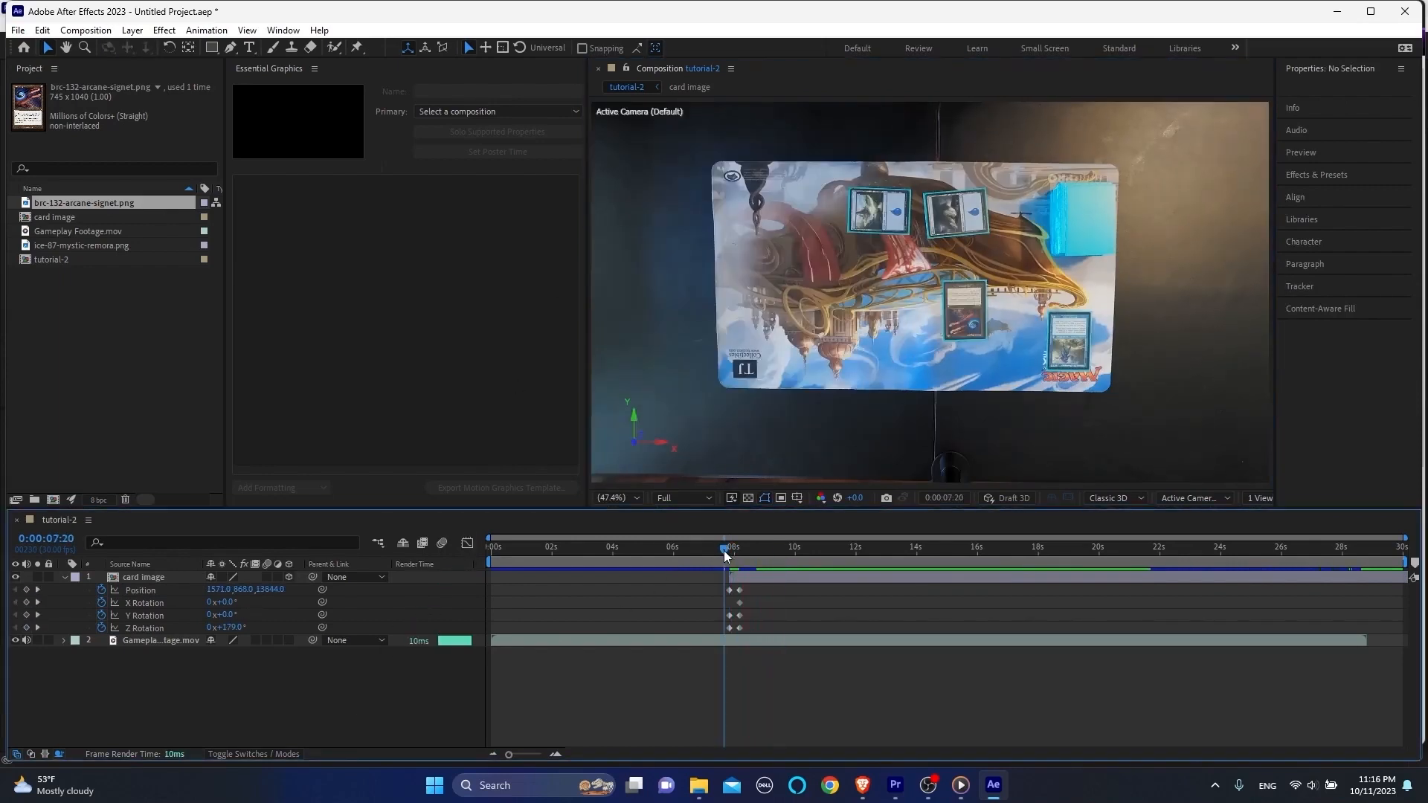
drag(725, 554, 720, 554)
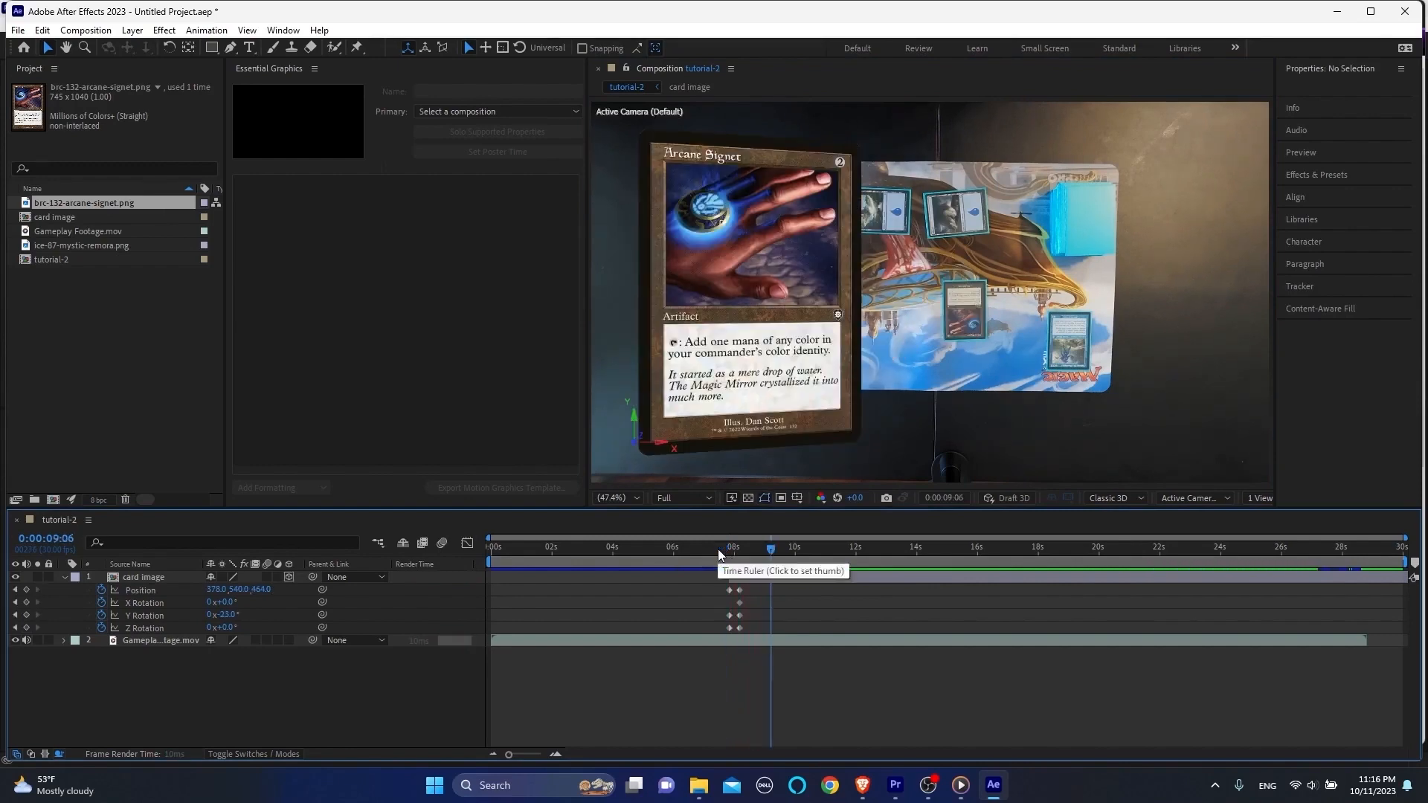
key(space)
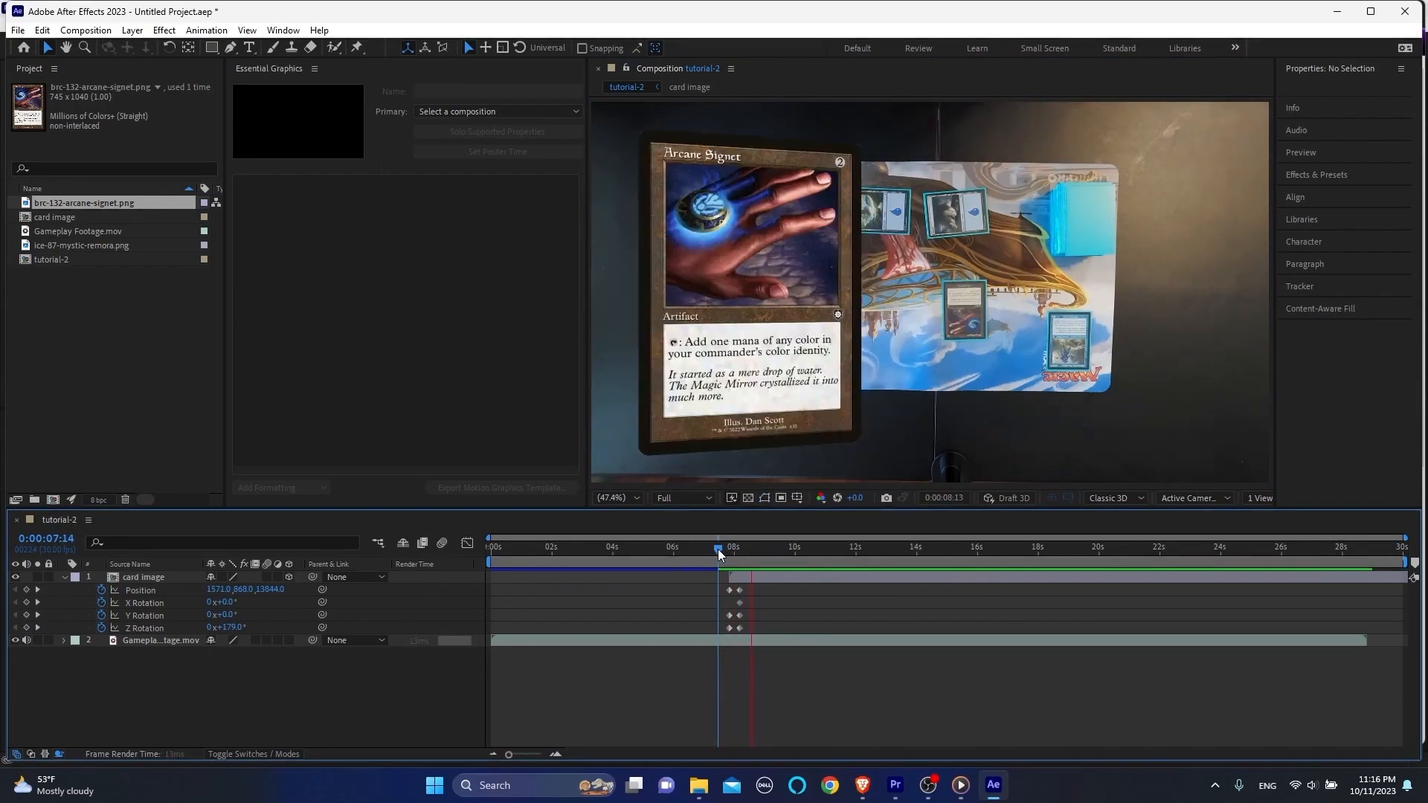
Step: Lower the composition's preview resolution to Third and play the card animation
click(695, 498)
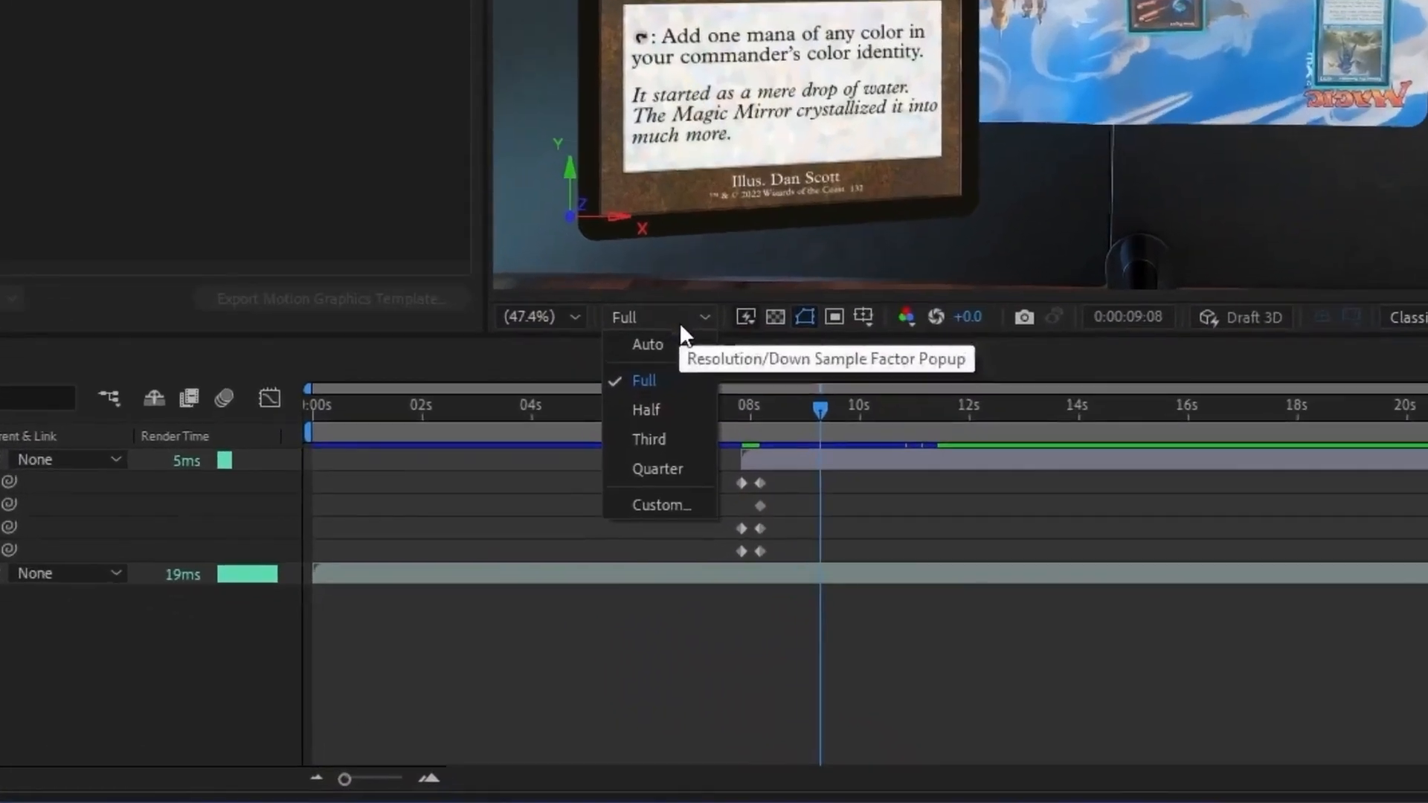
click(669, 446)
click(732, 401)
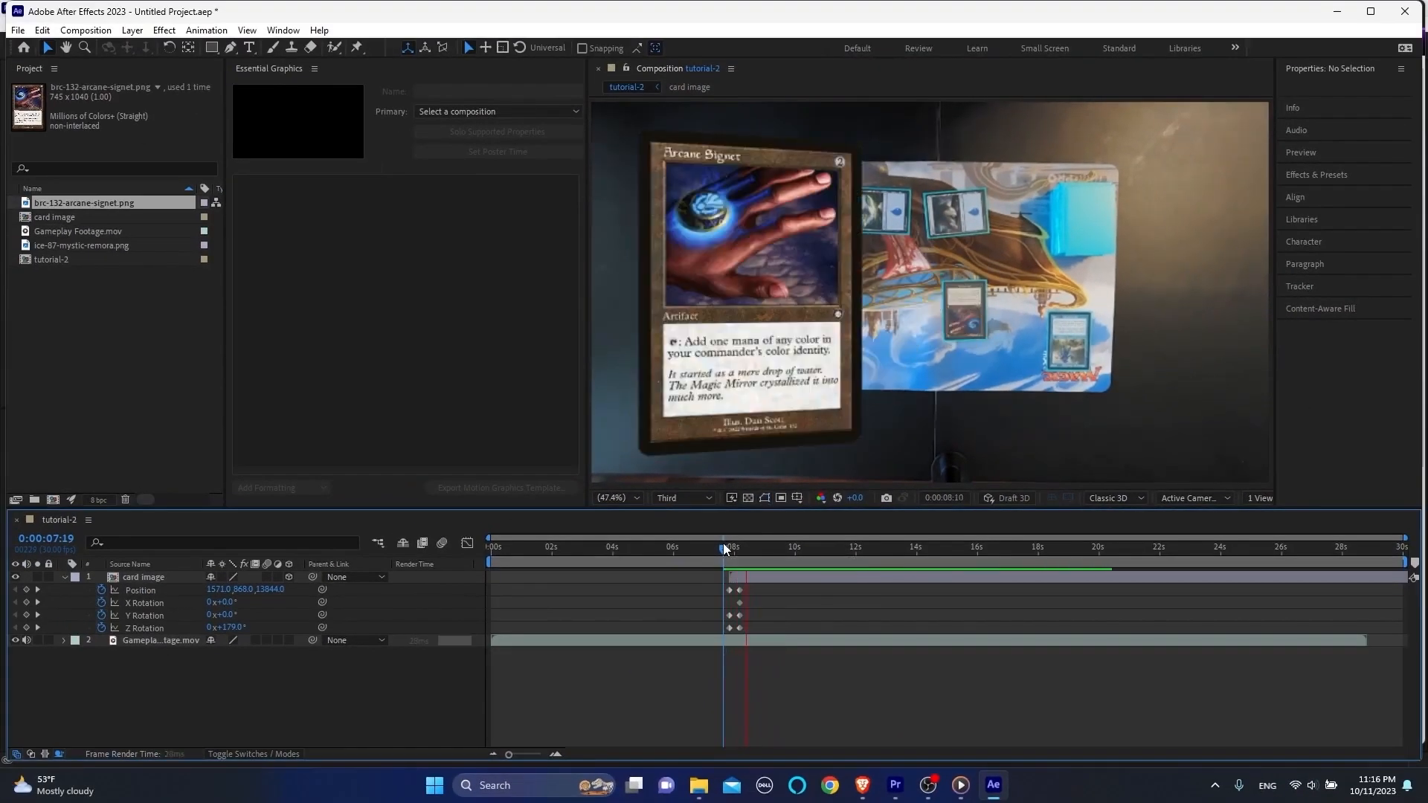
key(space)
Step: Restore the preview resolution to Full and replay the card animation from 0:00:07:21
click(699, 497)
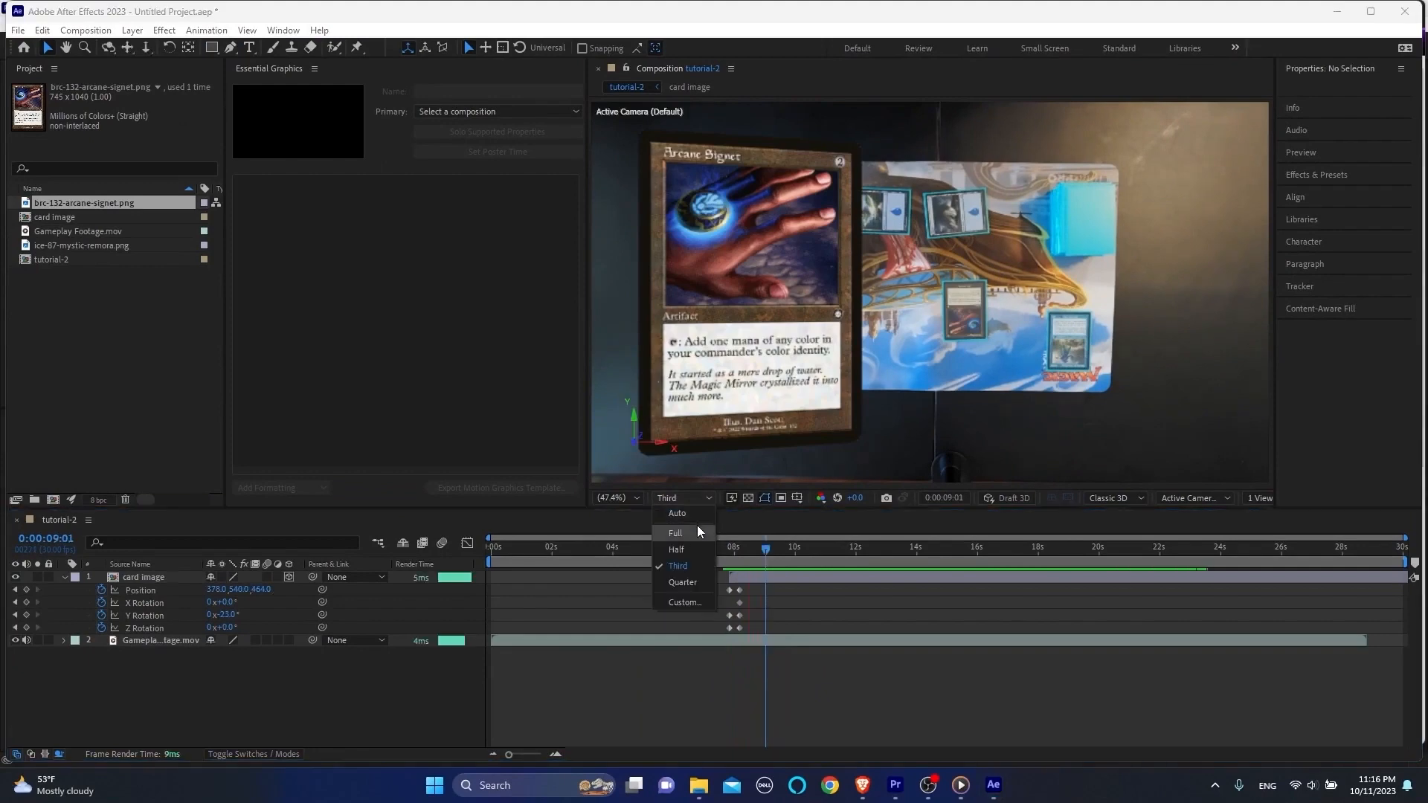
click(698, 531)
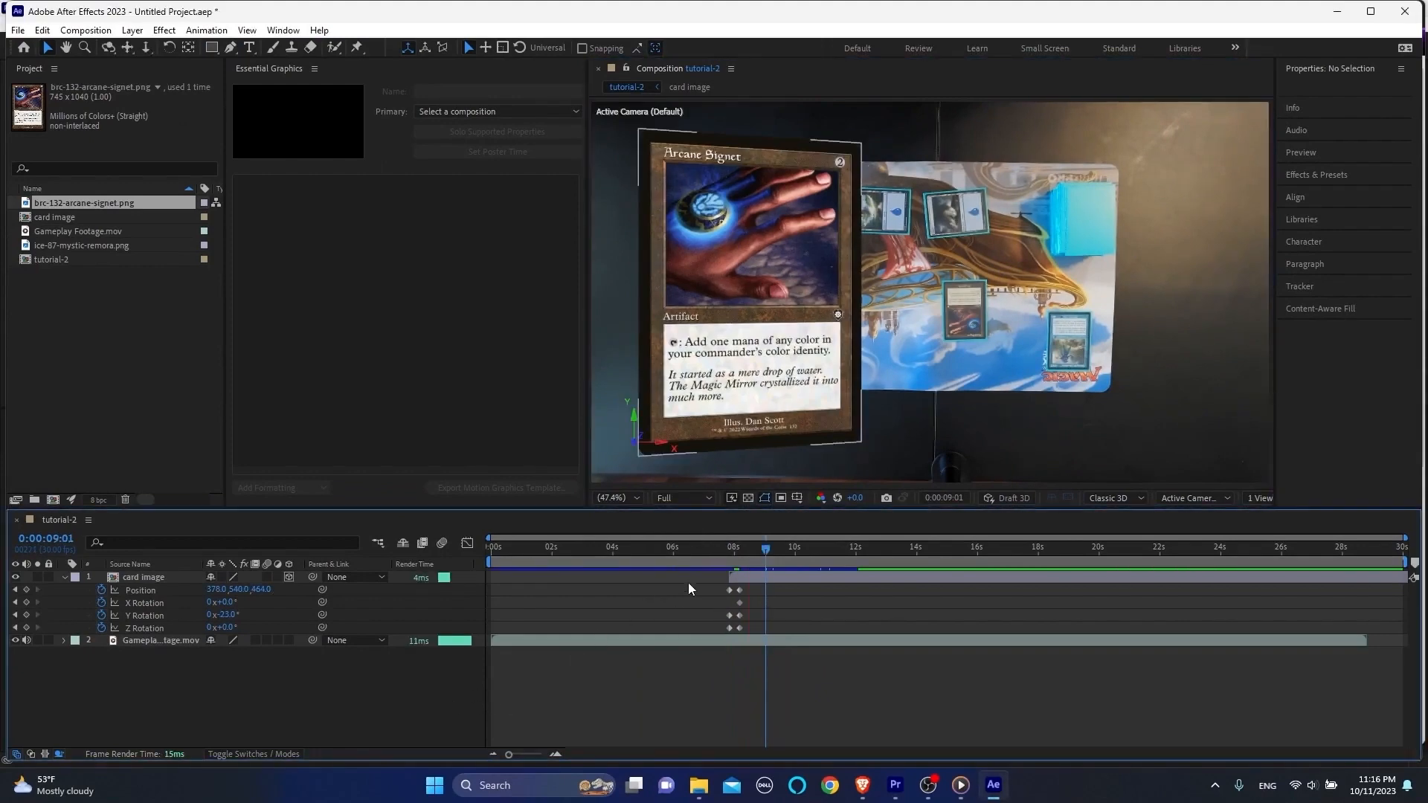
click(724, 550)
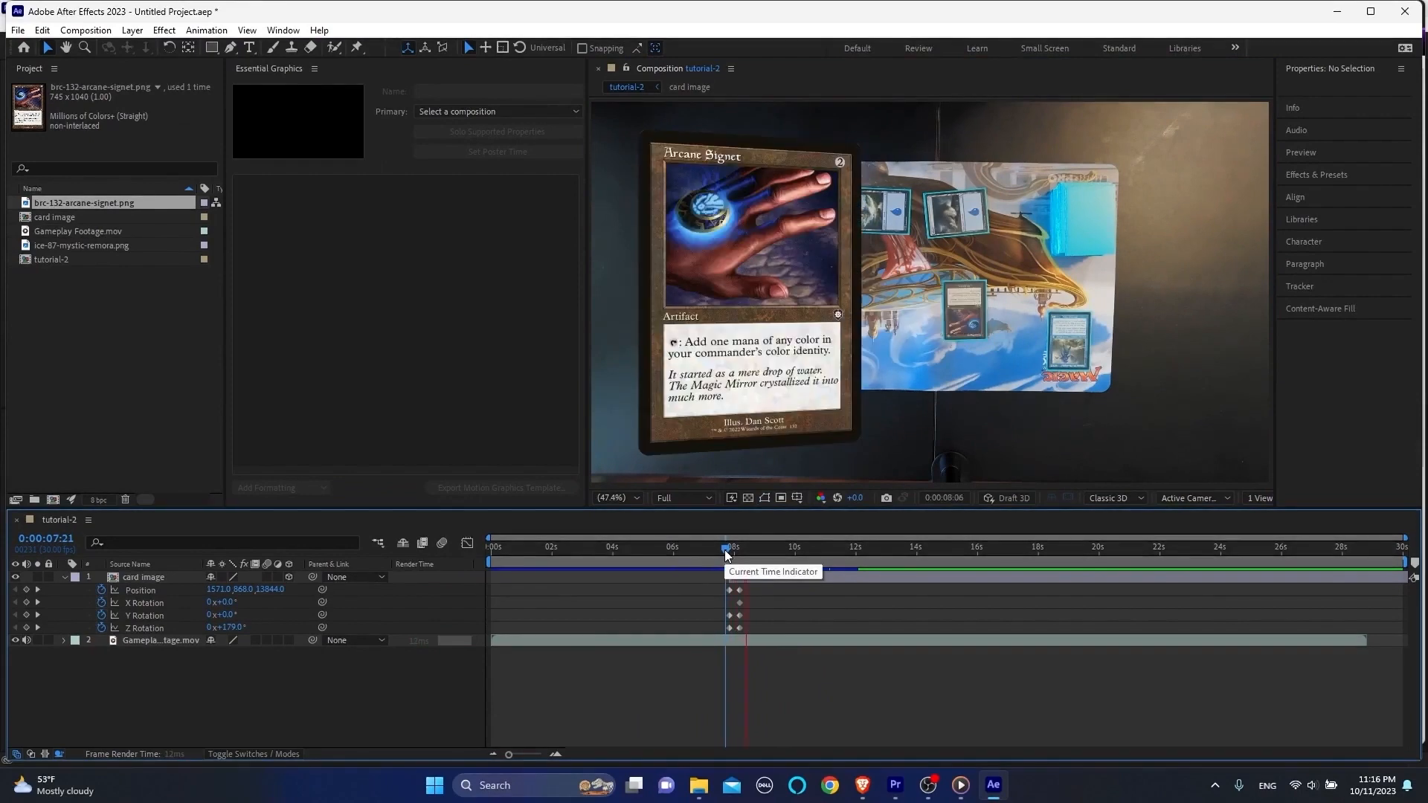
key(space)
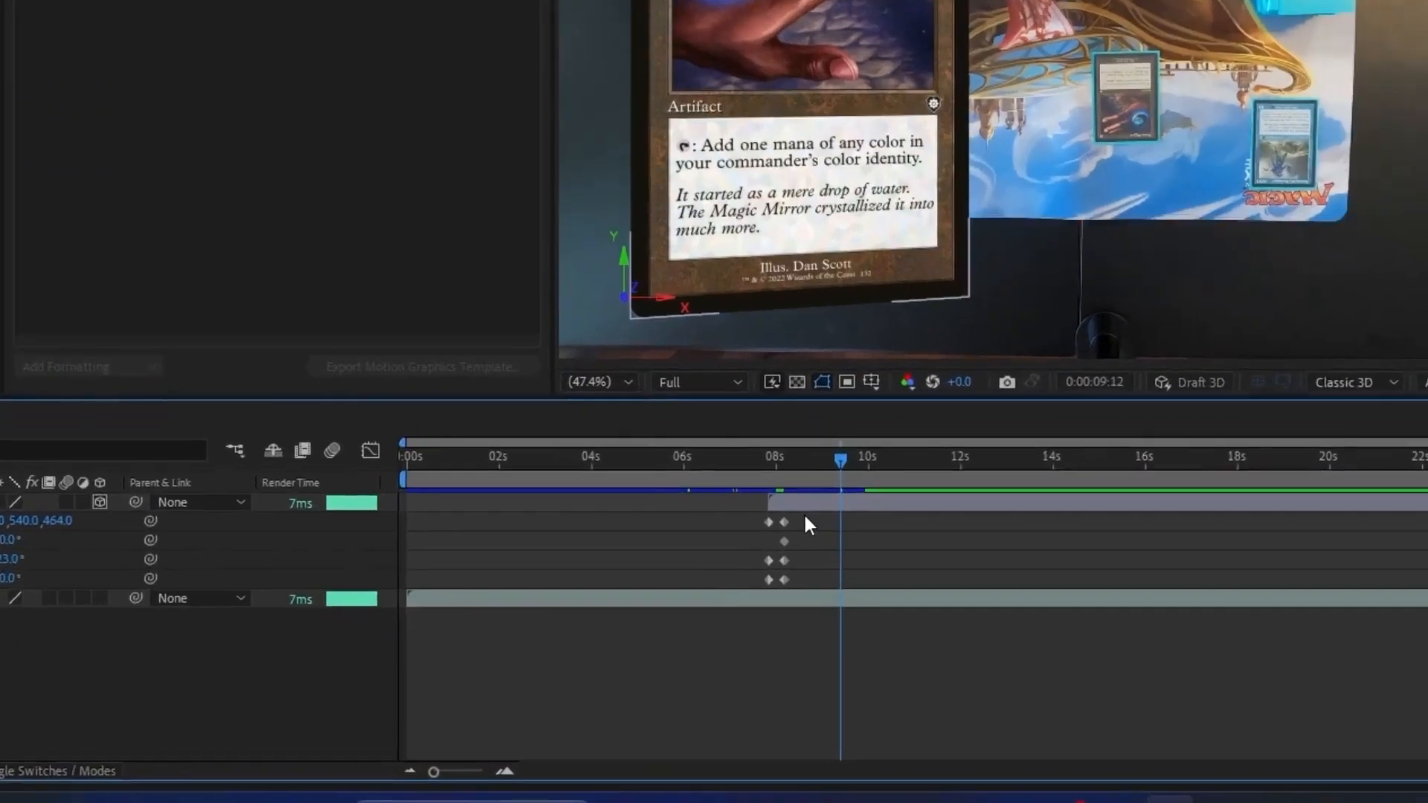
Step: Apply Easy Ease to all of the card image layer's Position and Rotation keyframes
mouse_move(753, 585)
mouse_down()
mouse_move(709, 634)
mouse_move(751, 563)
mouse_up()
right_click(806, 550)
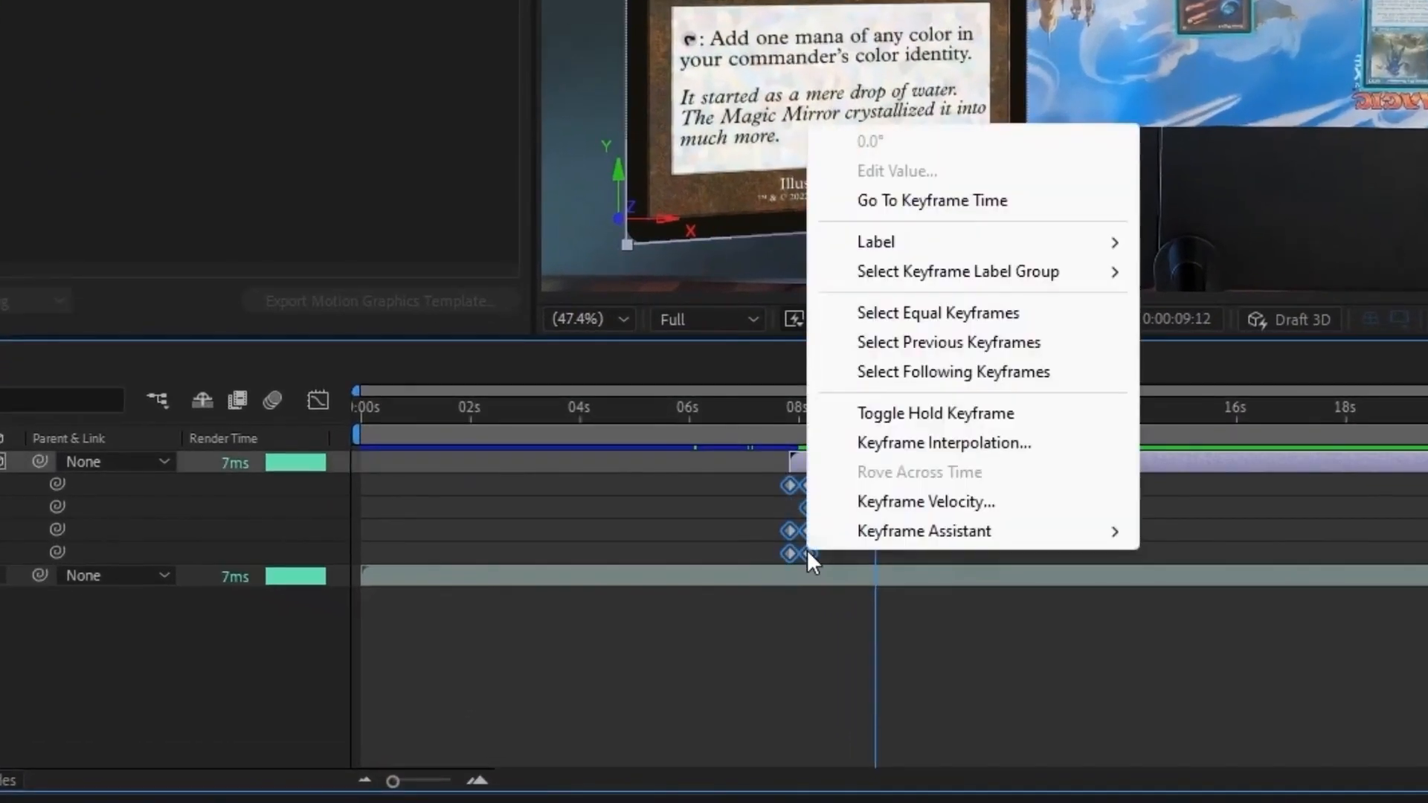
mouse_move(1100, 534)
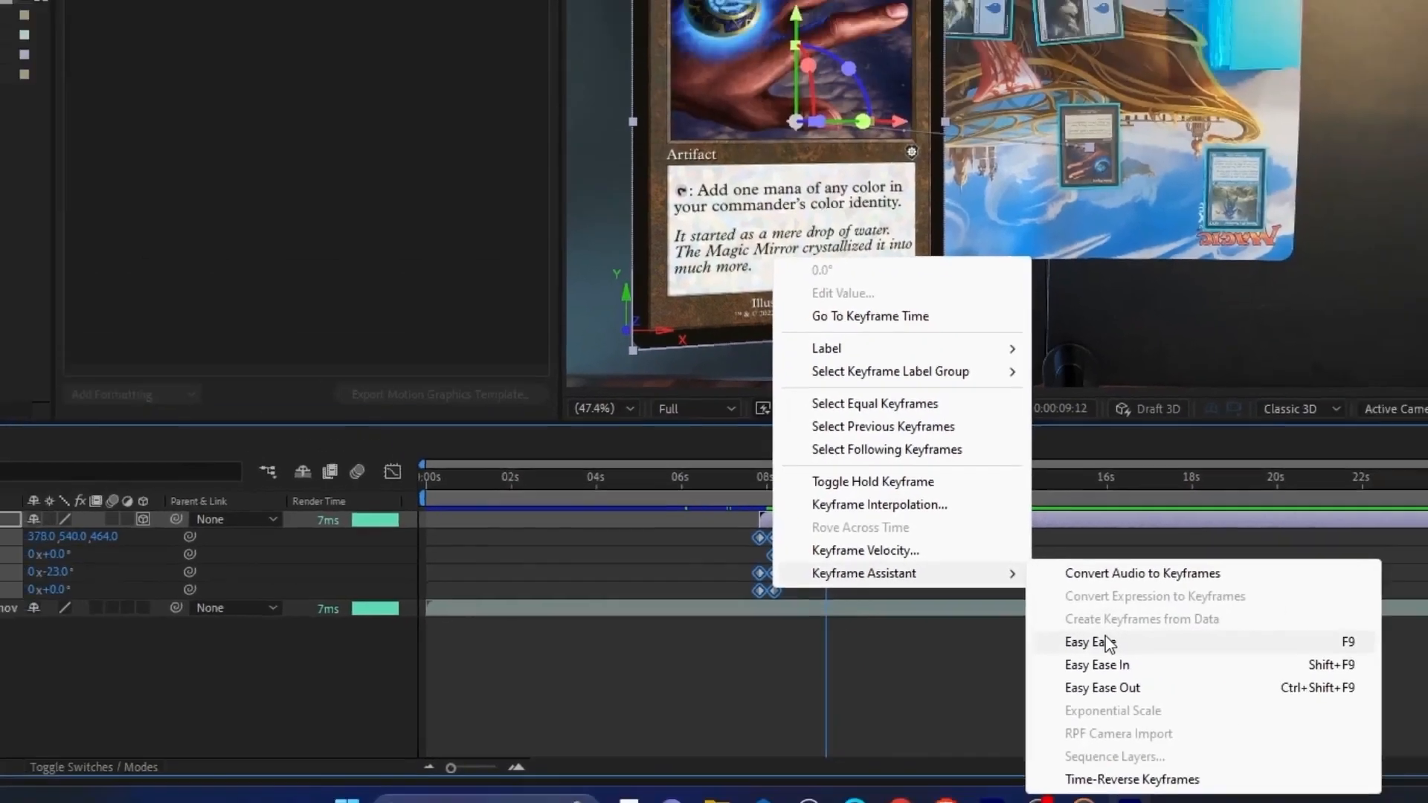
click(1108, 644)
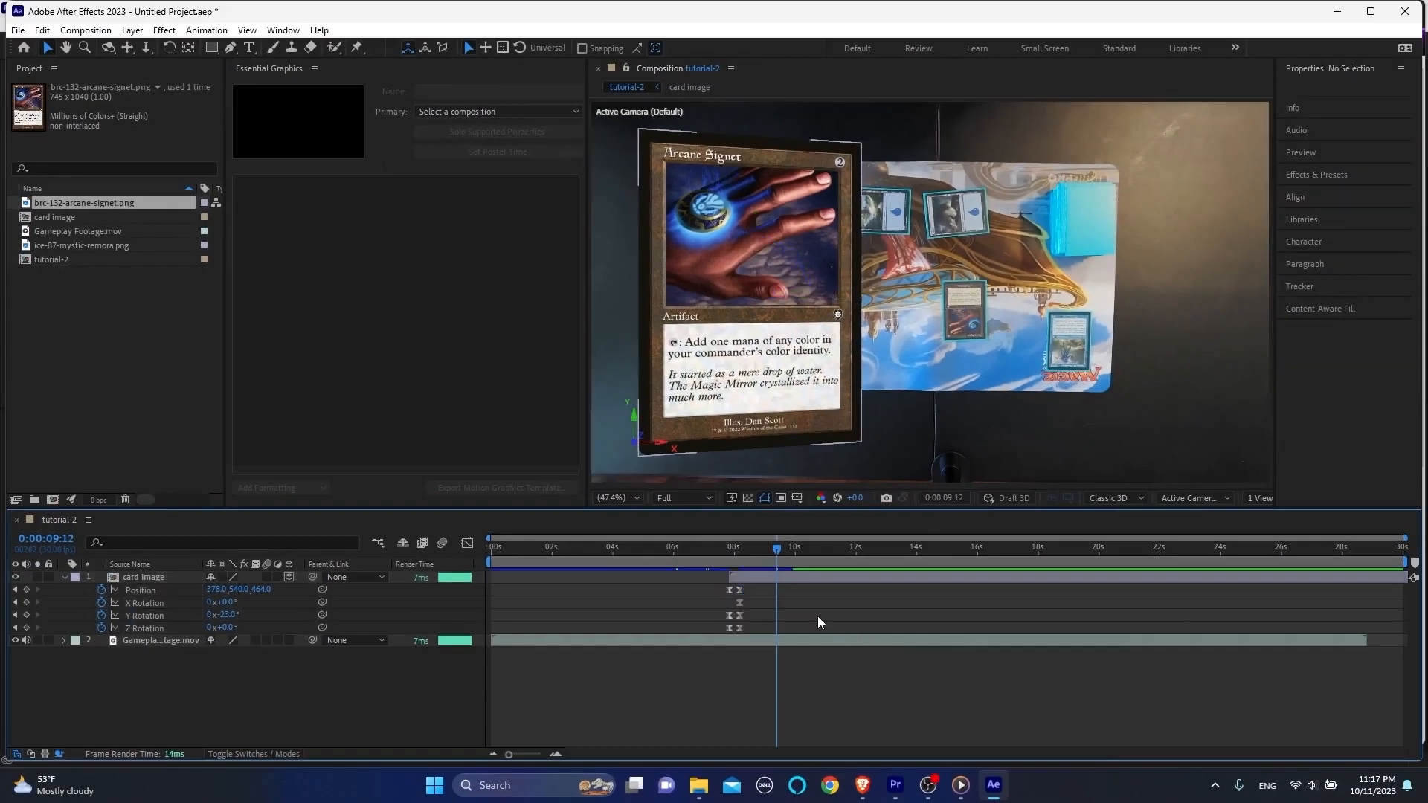
Step: Play back the eased card animation from 0:00:07:18, and move the current time back to 0:00:05:23
click(721, 547)
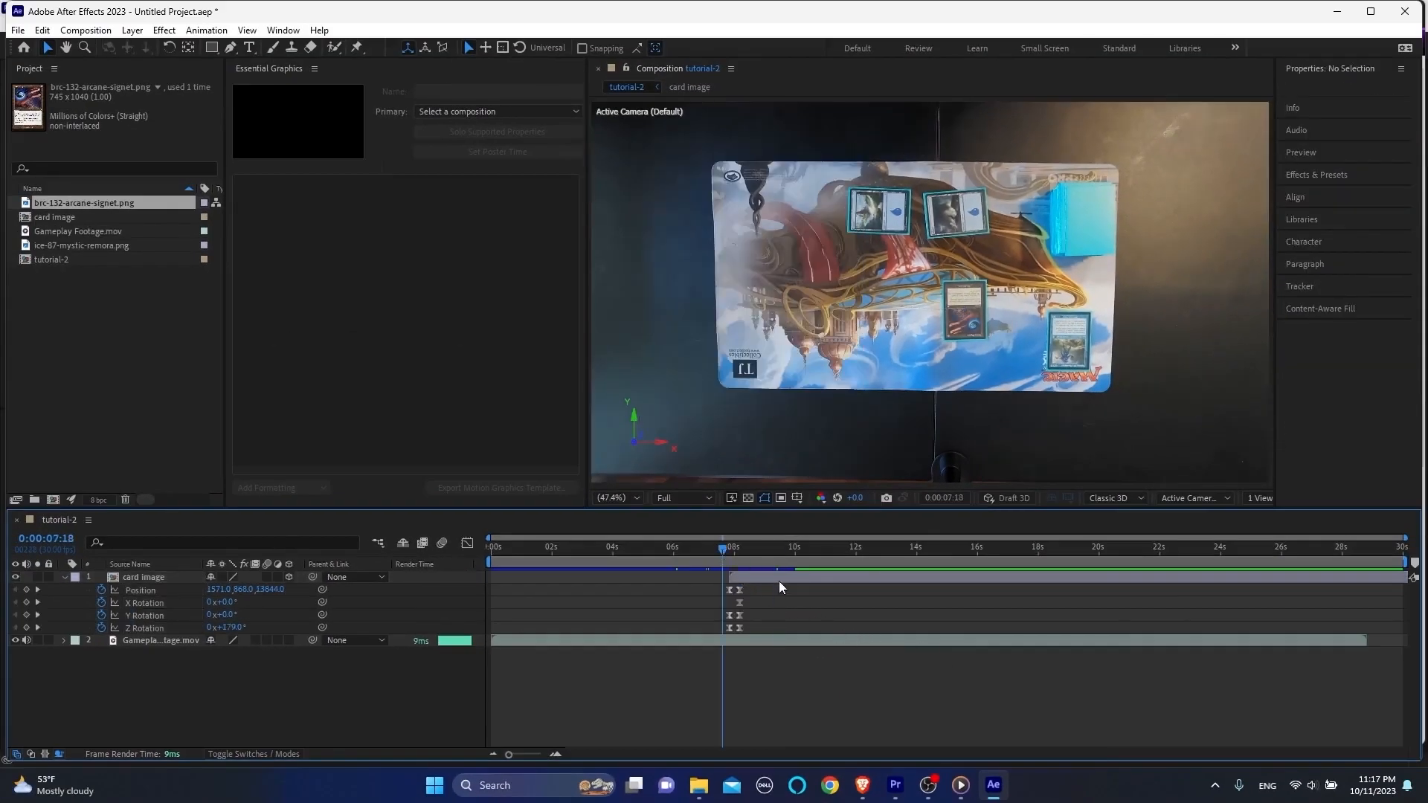
key(space)
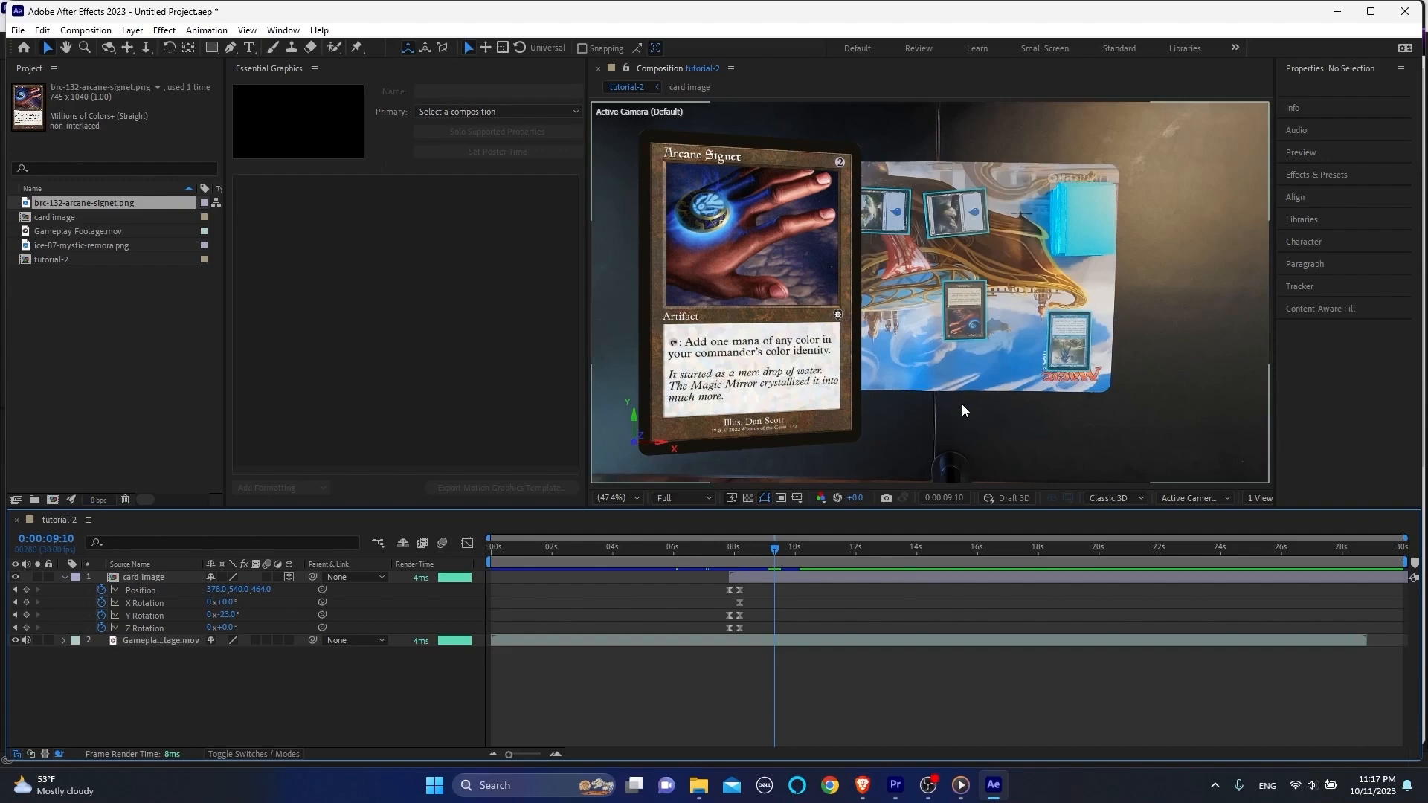
click(714, 547)
drag(716, 551, 668, 558)
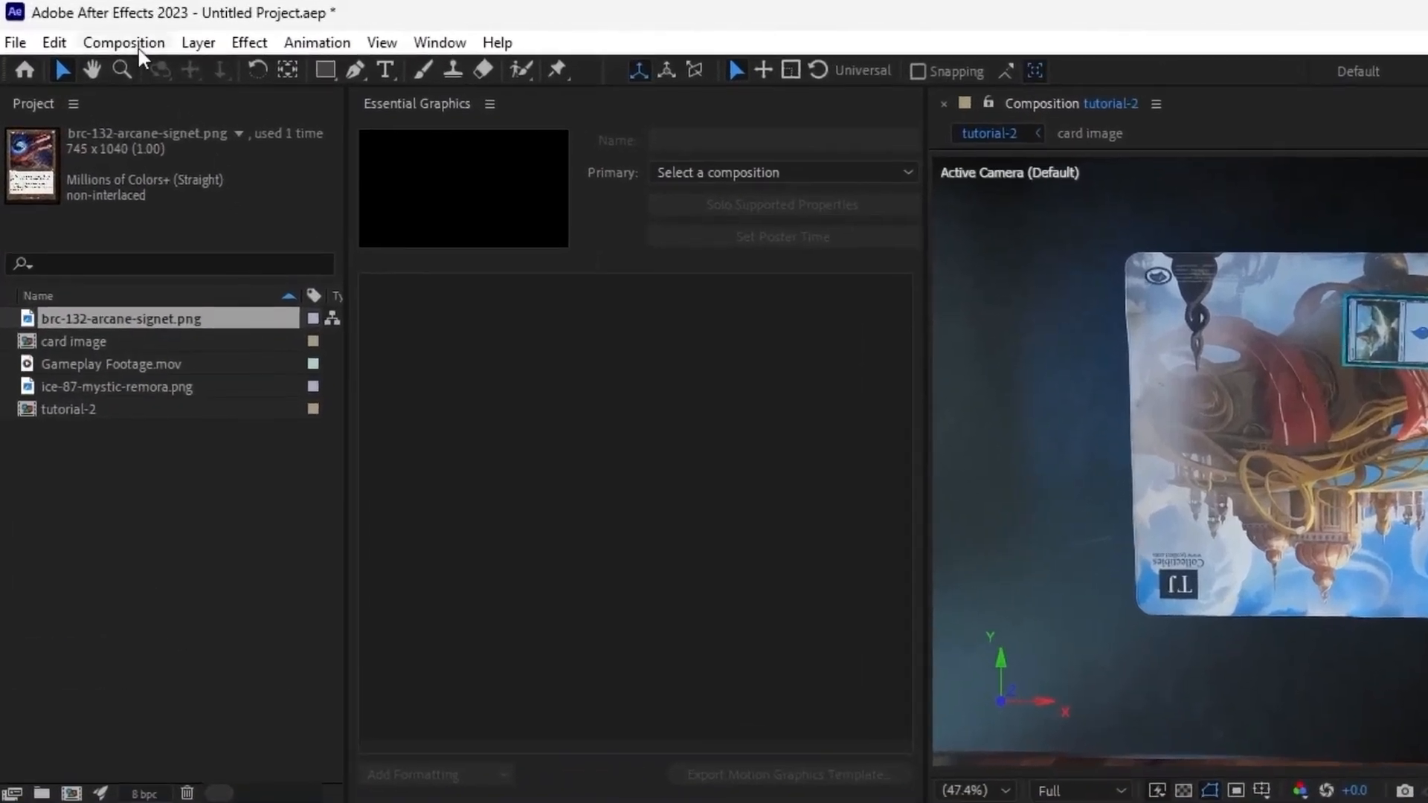
Step: Save the current frame as a Photoshop layers file named "still image" in the Downloads Tutorial_02 folder
click(94, 31)
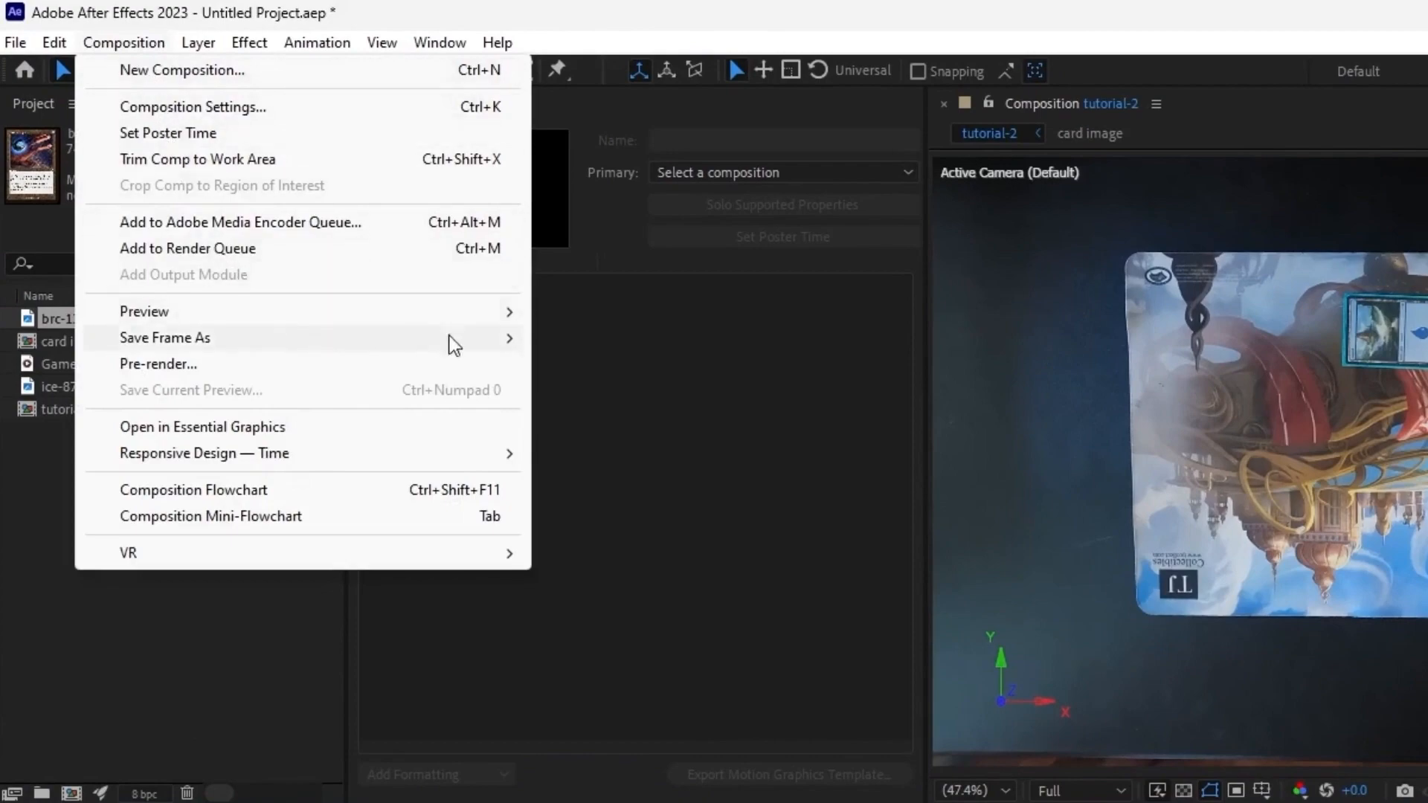
mouse_move(470, 340)
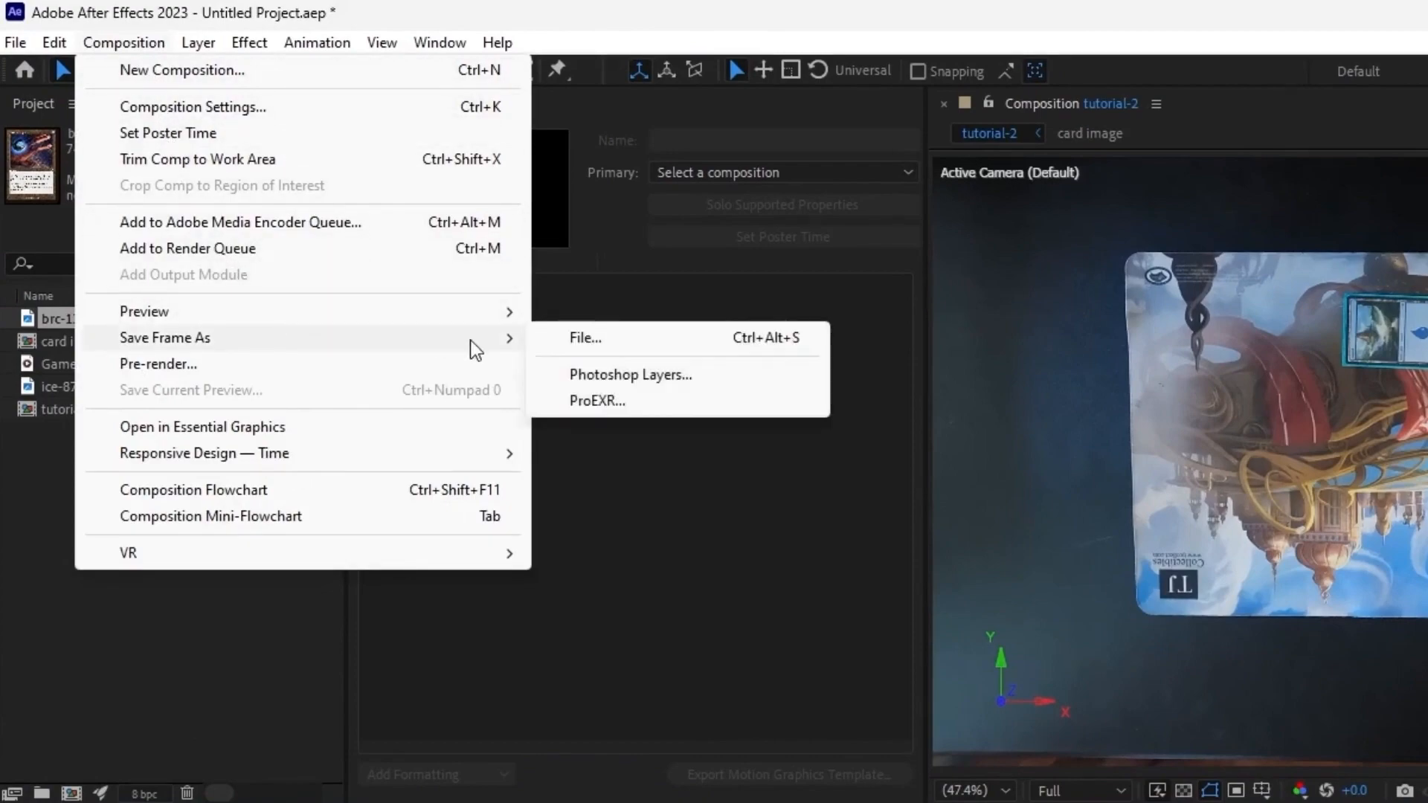
click(628, 374)
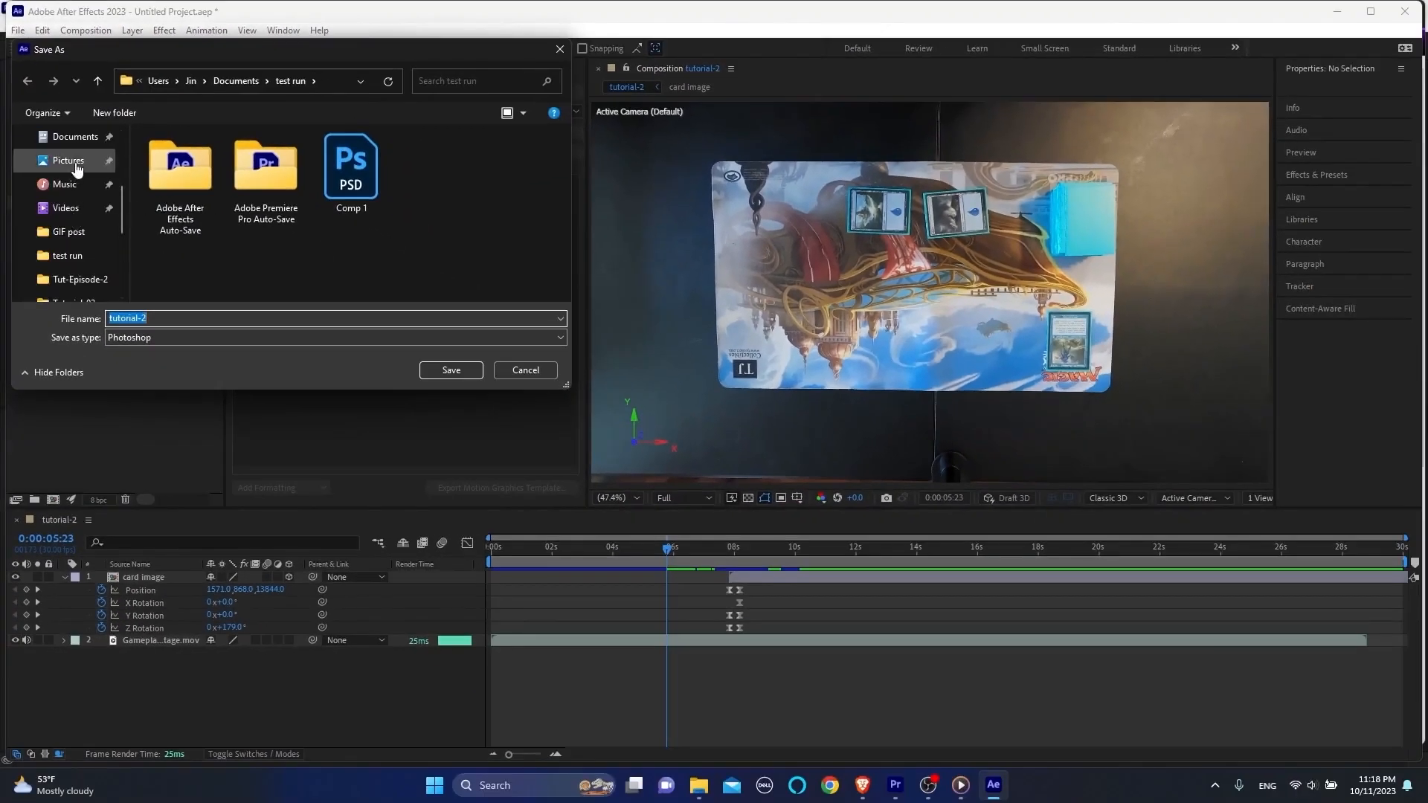
scroll(77, 169, up, 1)
click(75, 185)
double_click(184, 181)
drag(165, 318, 114, 321)
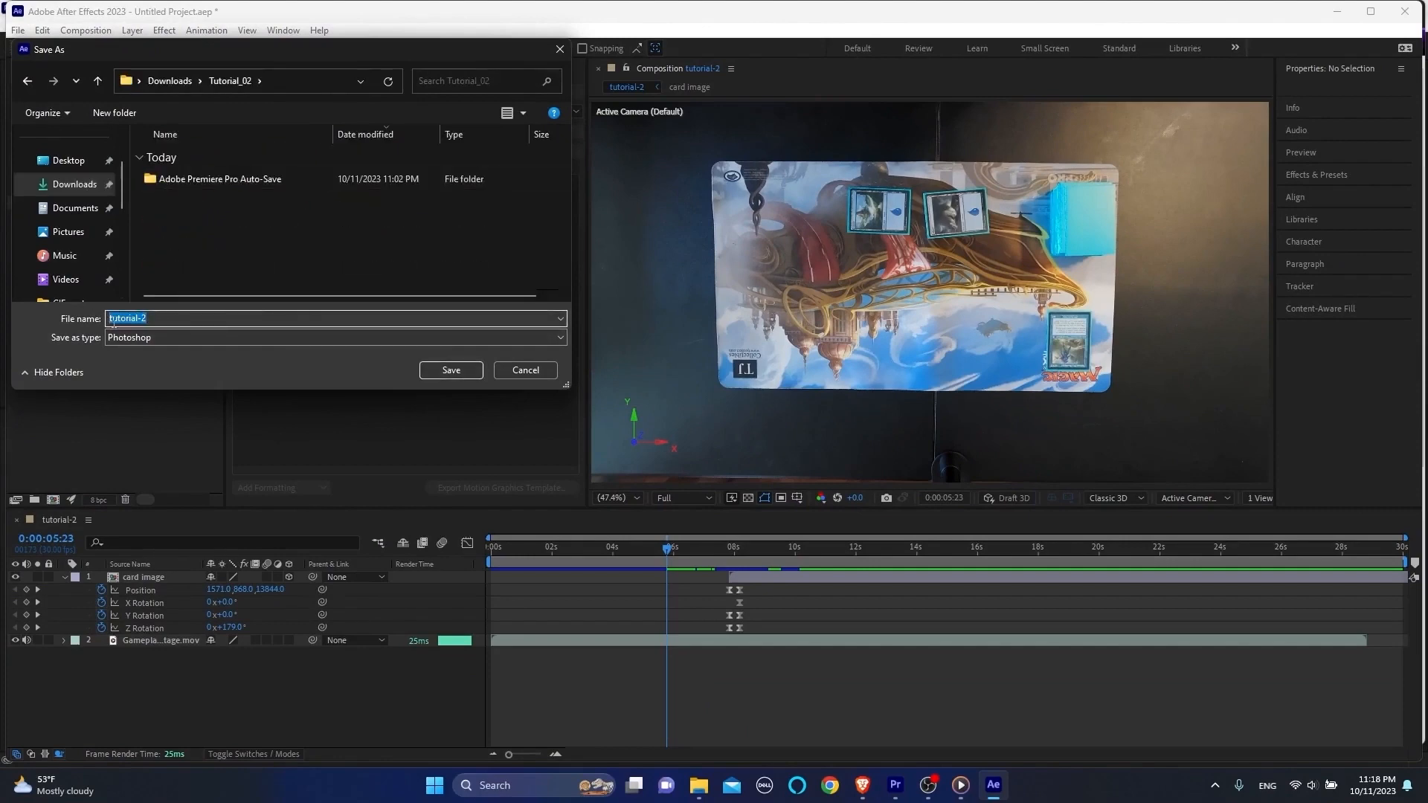
key(Return)
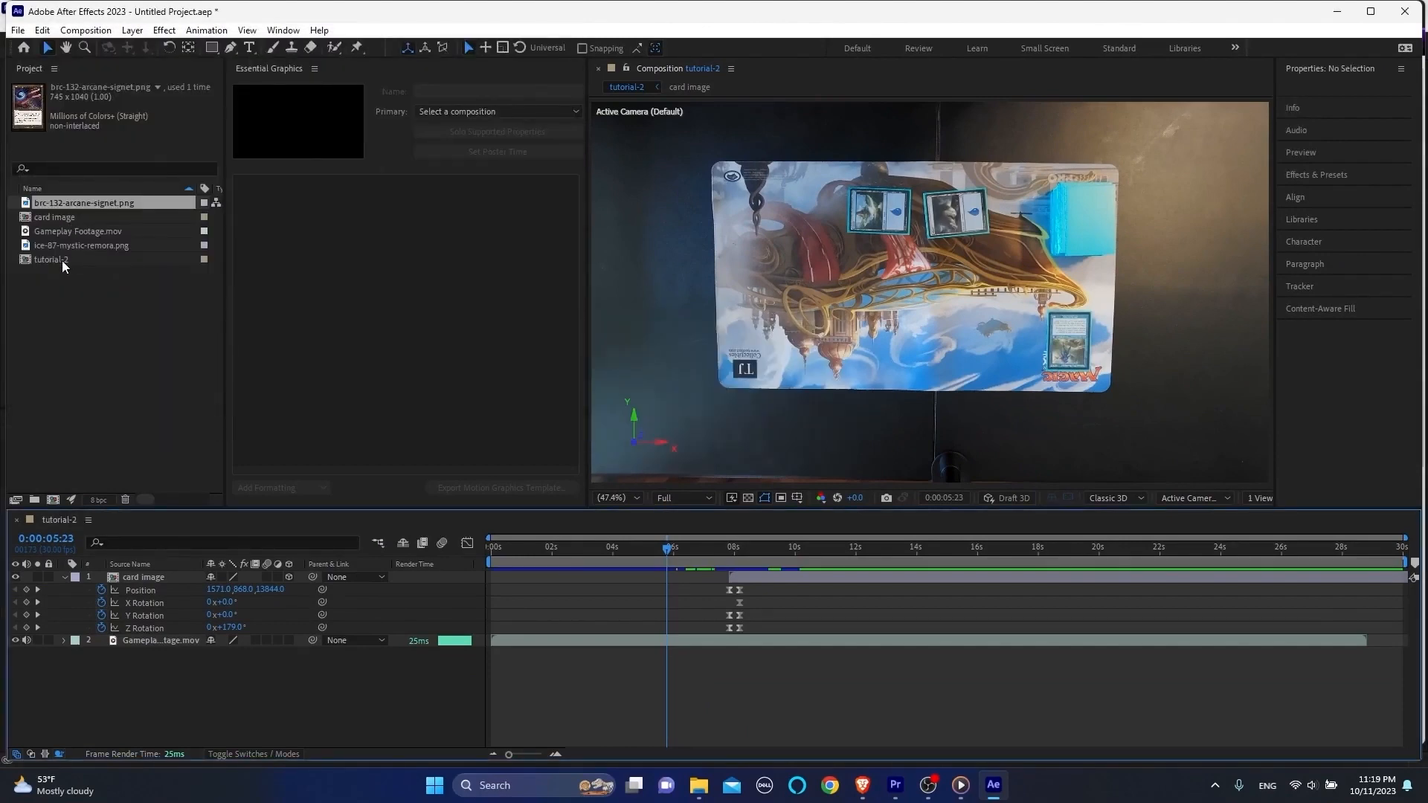
Step: Import the still image file into the project as a composition and rename it "starting board"
click(701, 786)
drag(631, 274, 104, 334)
click(701, 484)
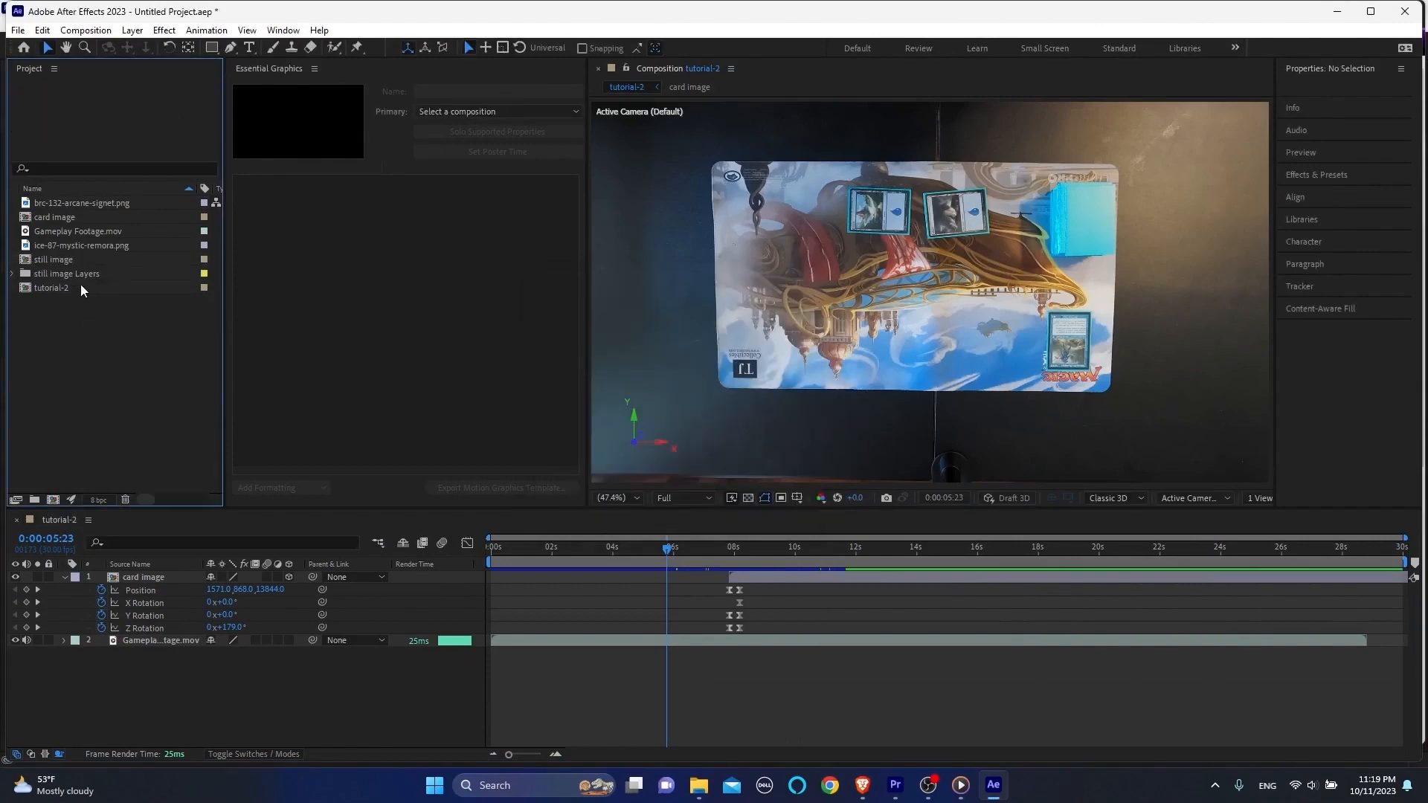
click(63, 260)
key(Return)
text(starting board)
key(Return)
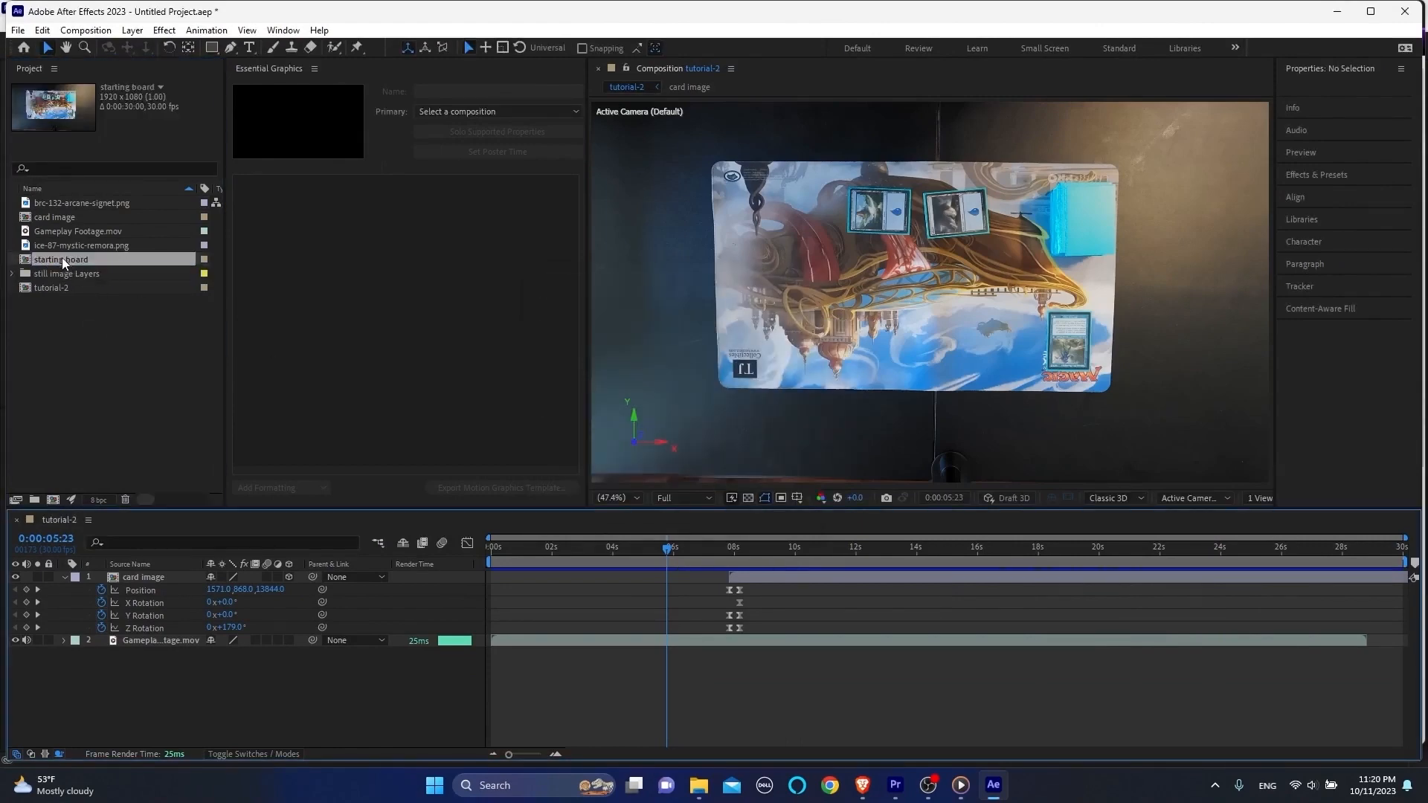
Step: Add starting board to the tutorial-2 timeline, trim its start to 0:00:07:25, and place it beneath the card image layer
drag(63, 261, 145, 573)
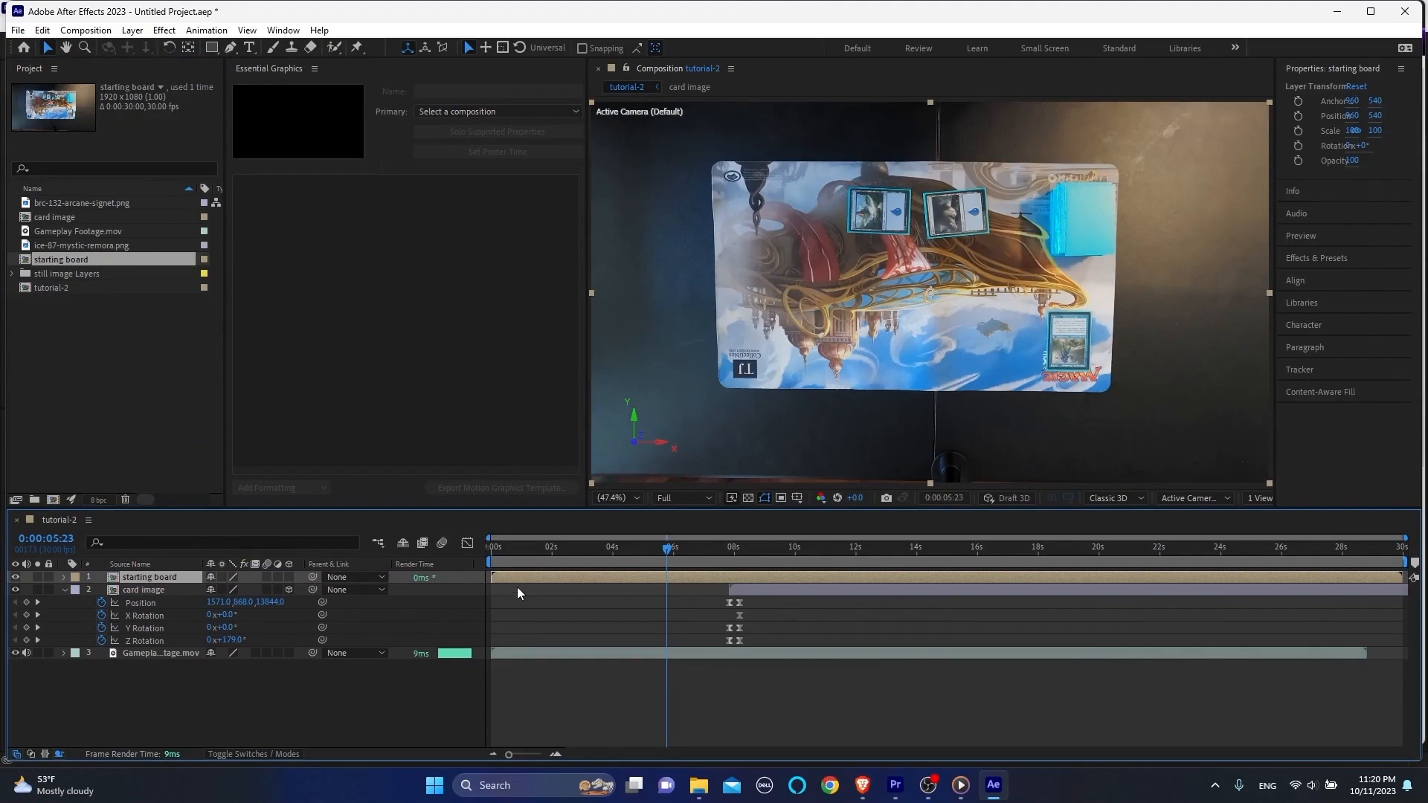
key(k)
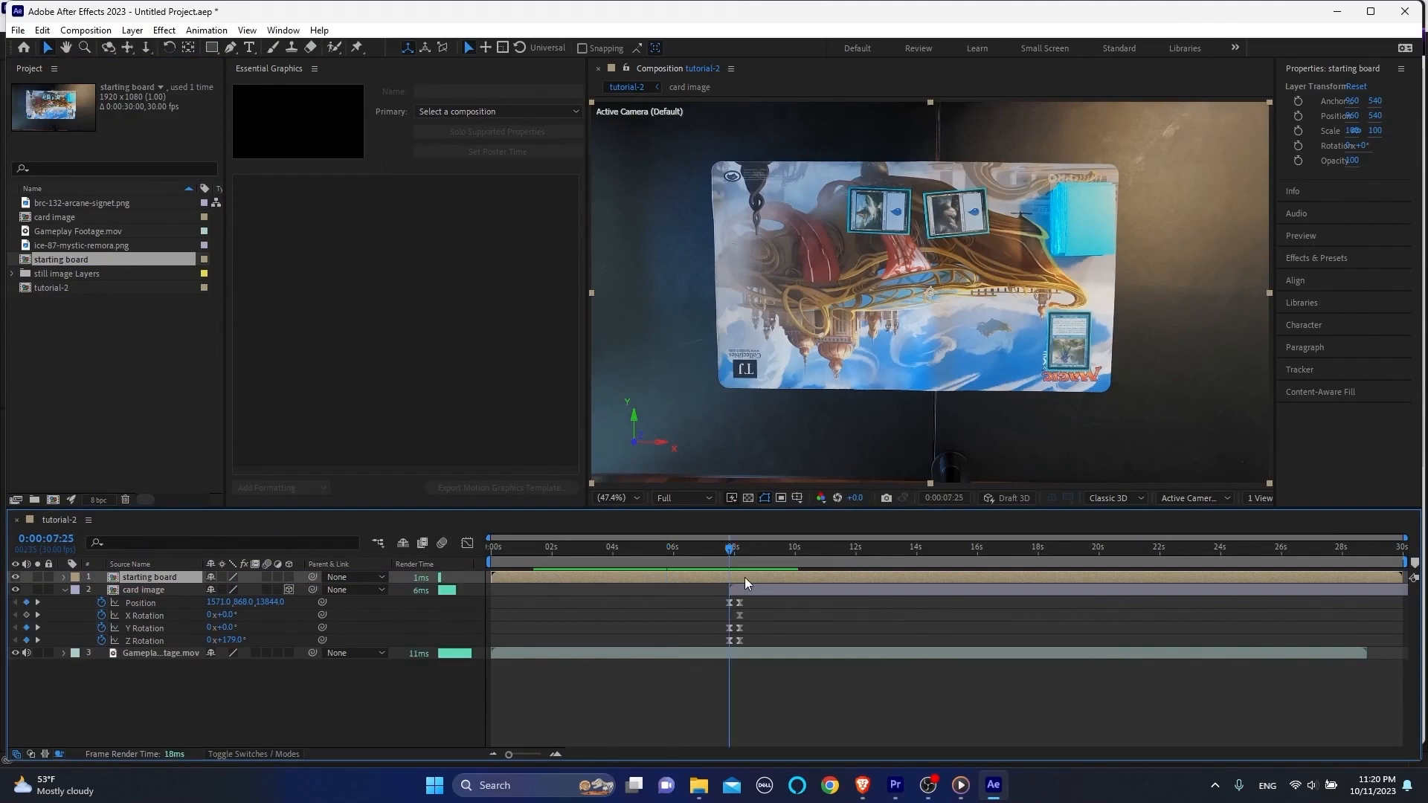
key(alt+bracketleft)
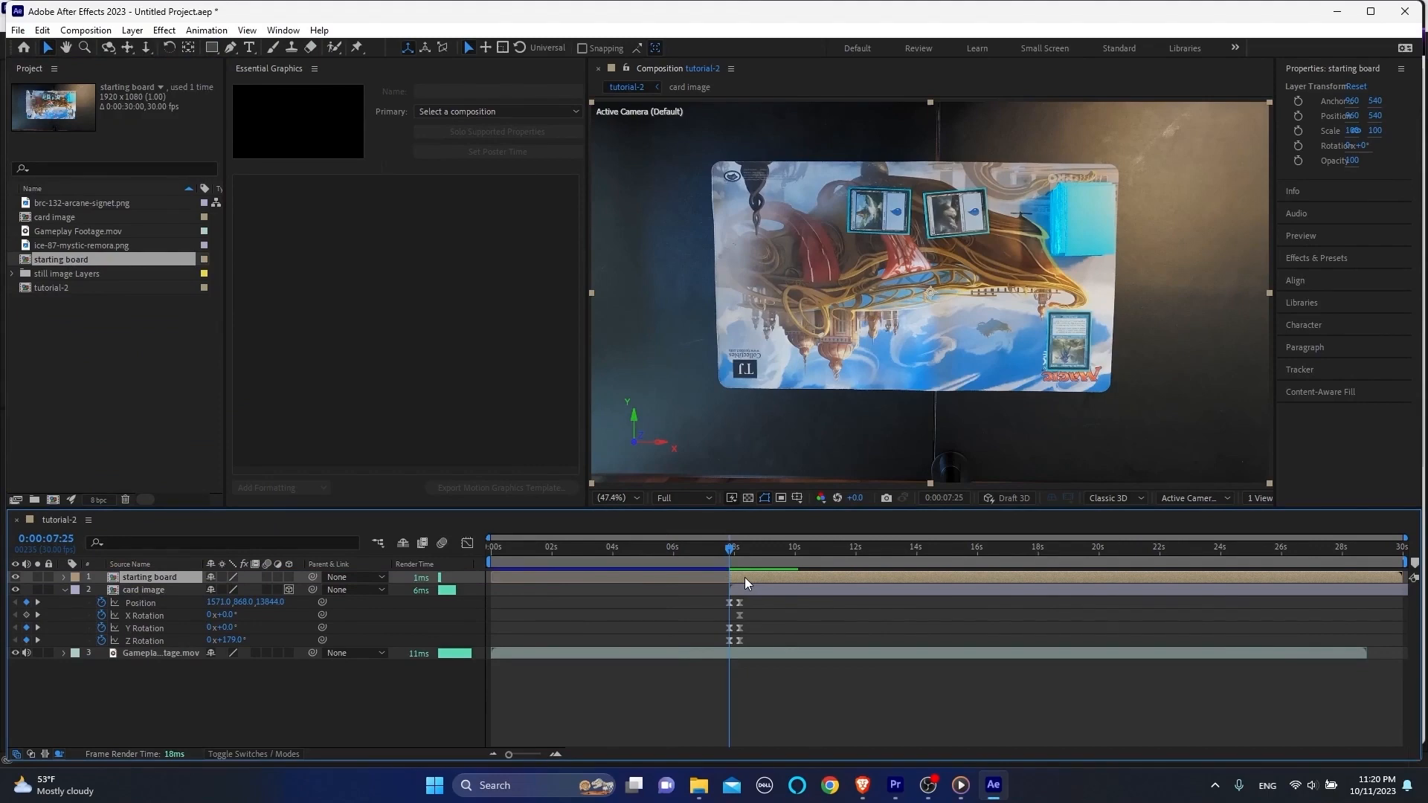
drag(167, 574, 172, 626)
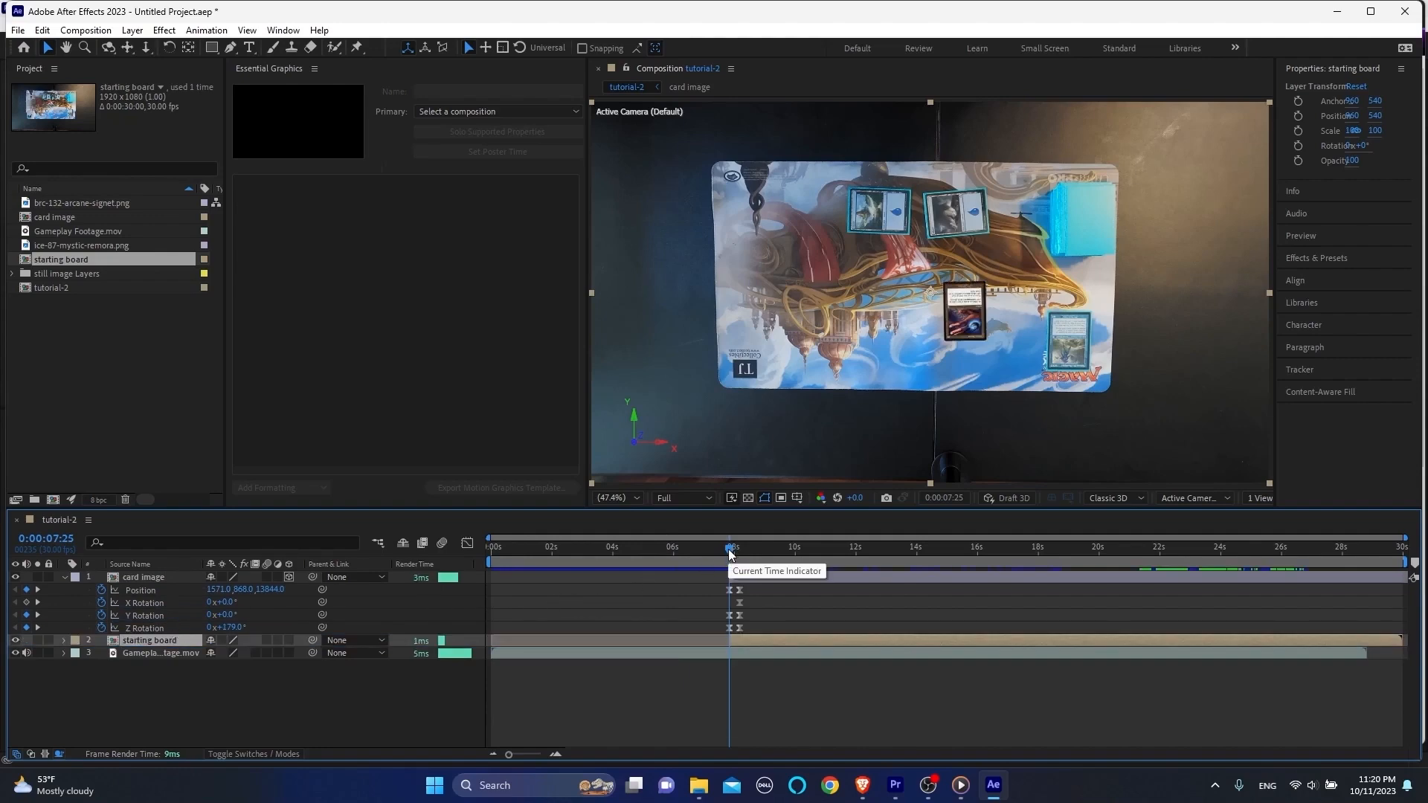
drag(730, 553, 759, 545)
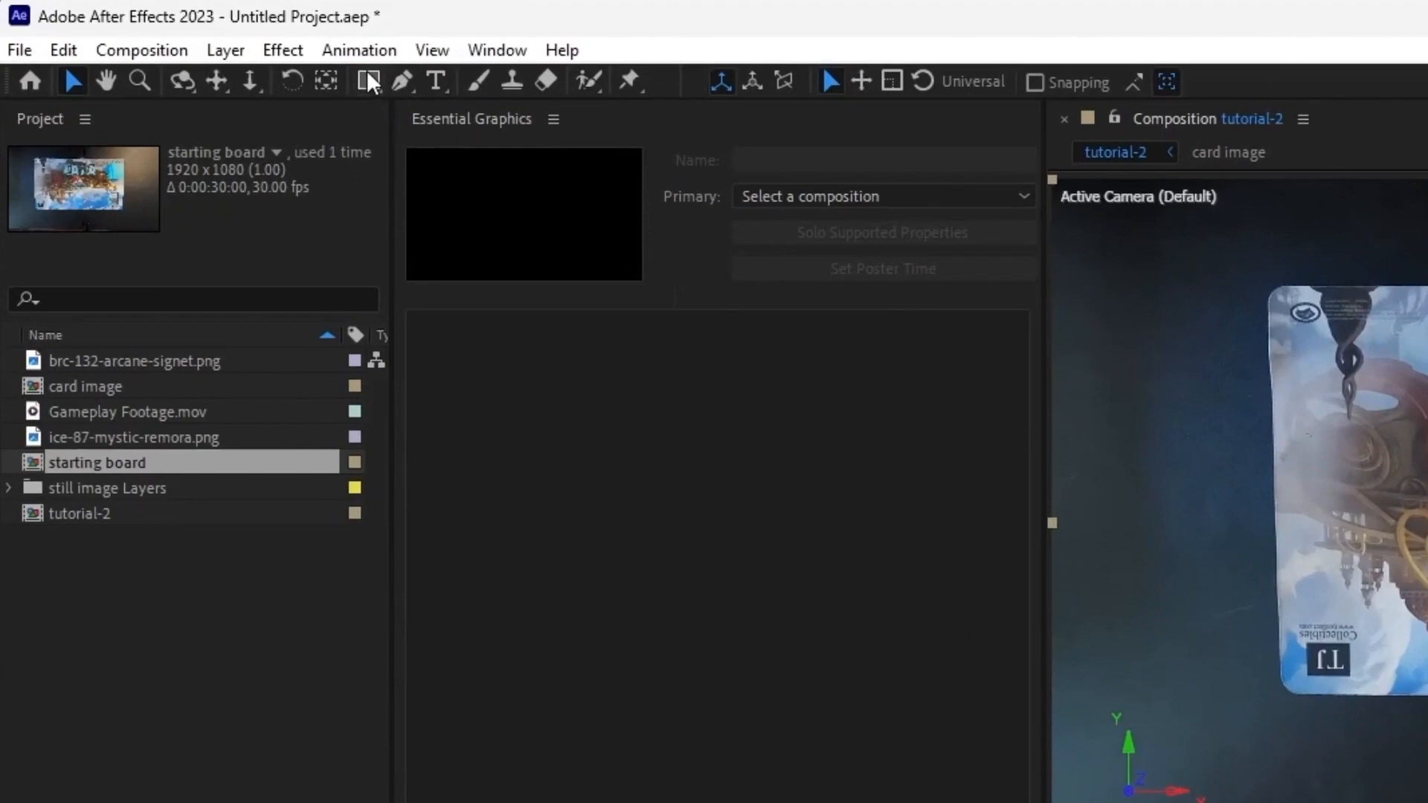
Step: Draw a rectangular mask on the starting board layer around the Arcane Signet card and adjust its position
click(368, 72)
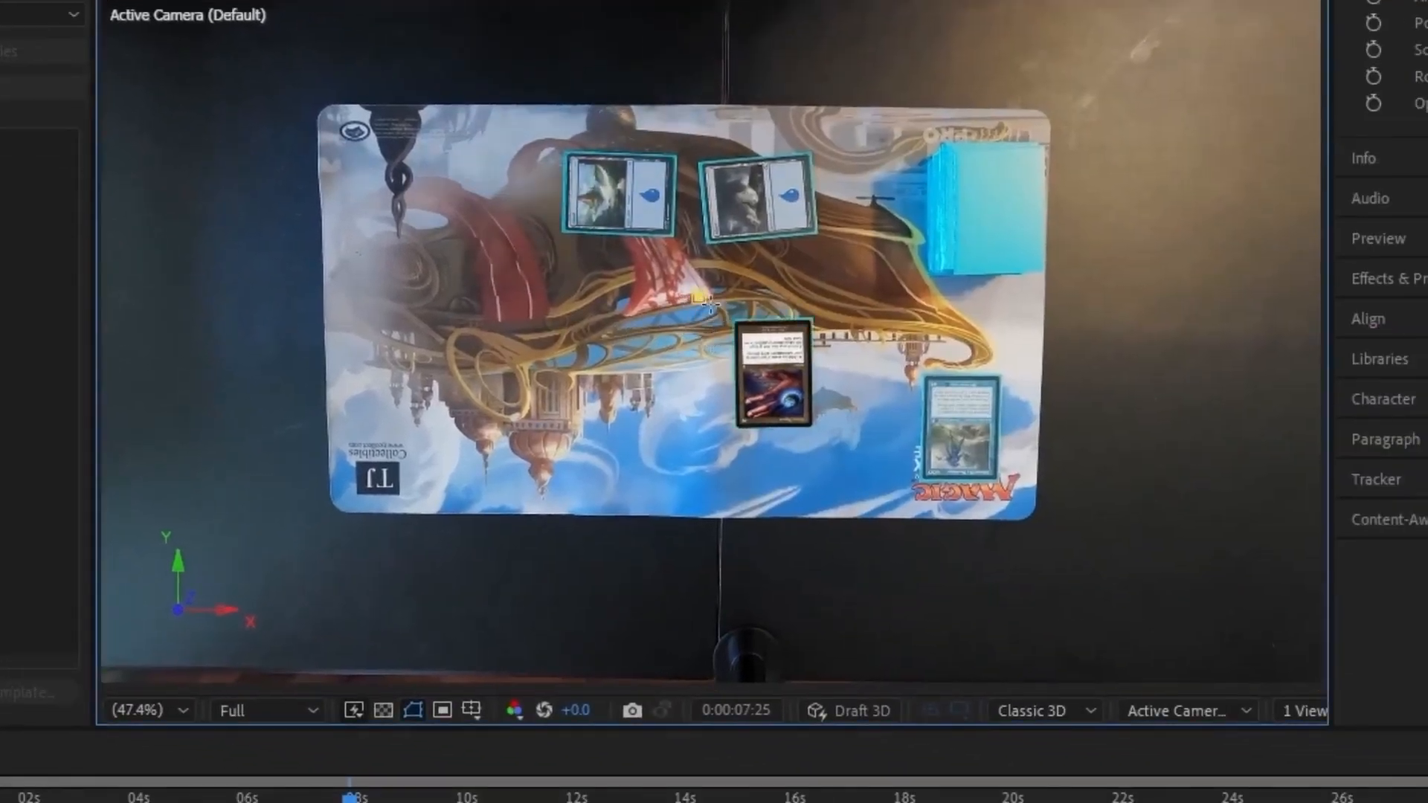
drag(750, 306, 913, 483)
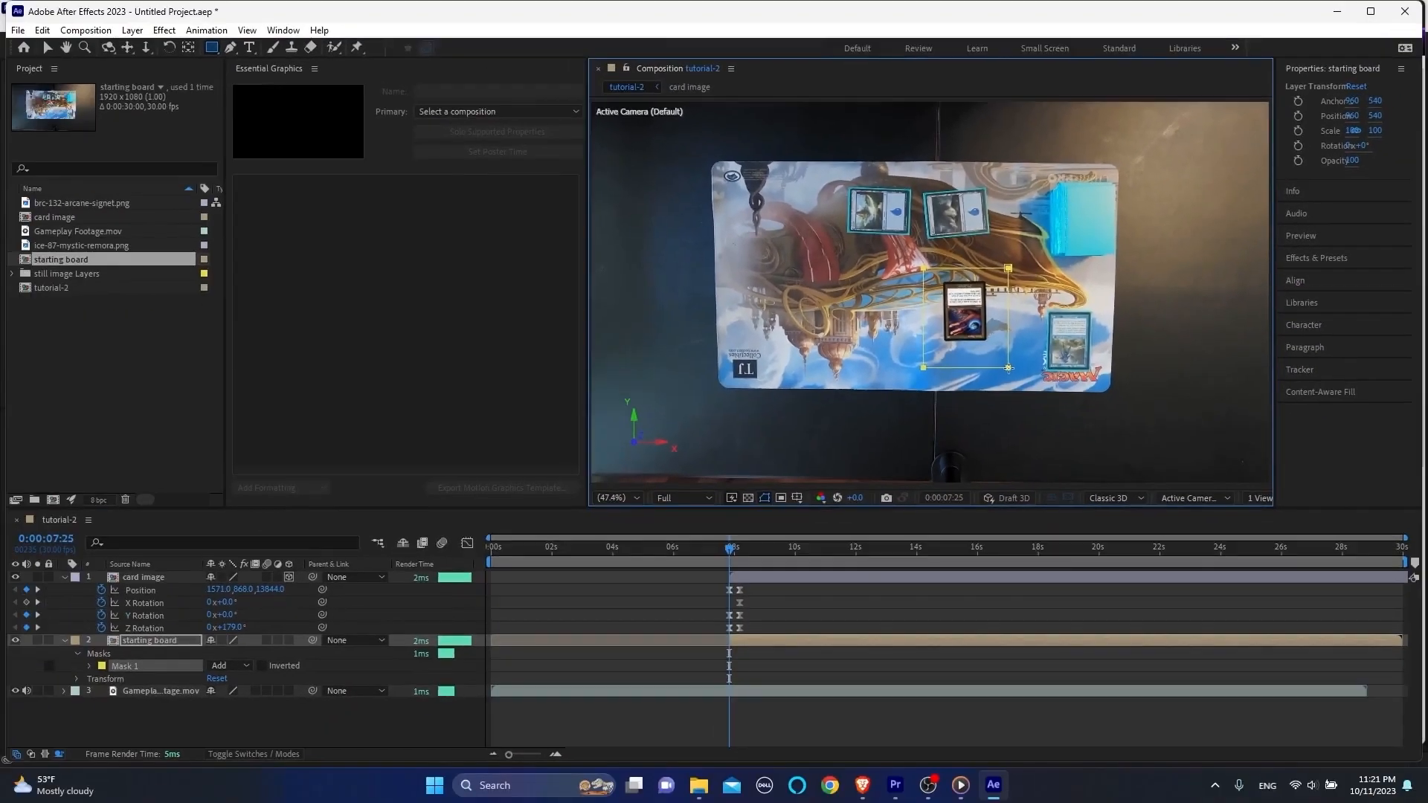
drag(1005, 360, 1005, 363)
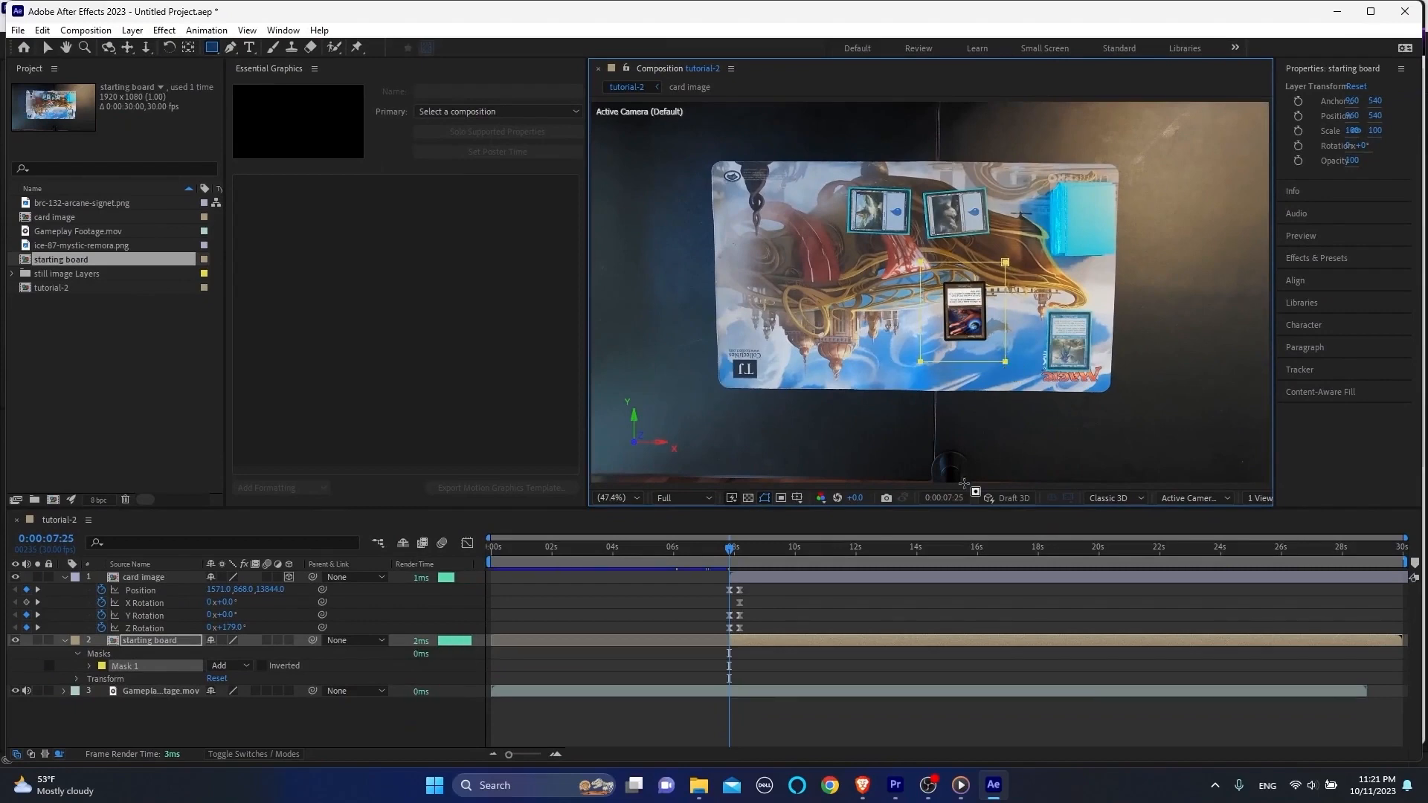
Step: Set the starting board mask's feather to 10 pixels and collapse the layer's properties
click(435, 730)
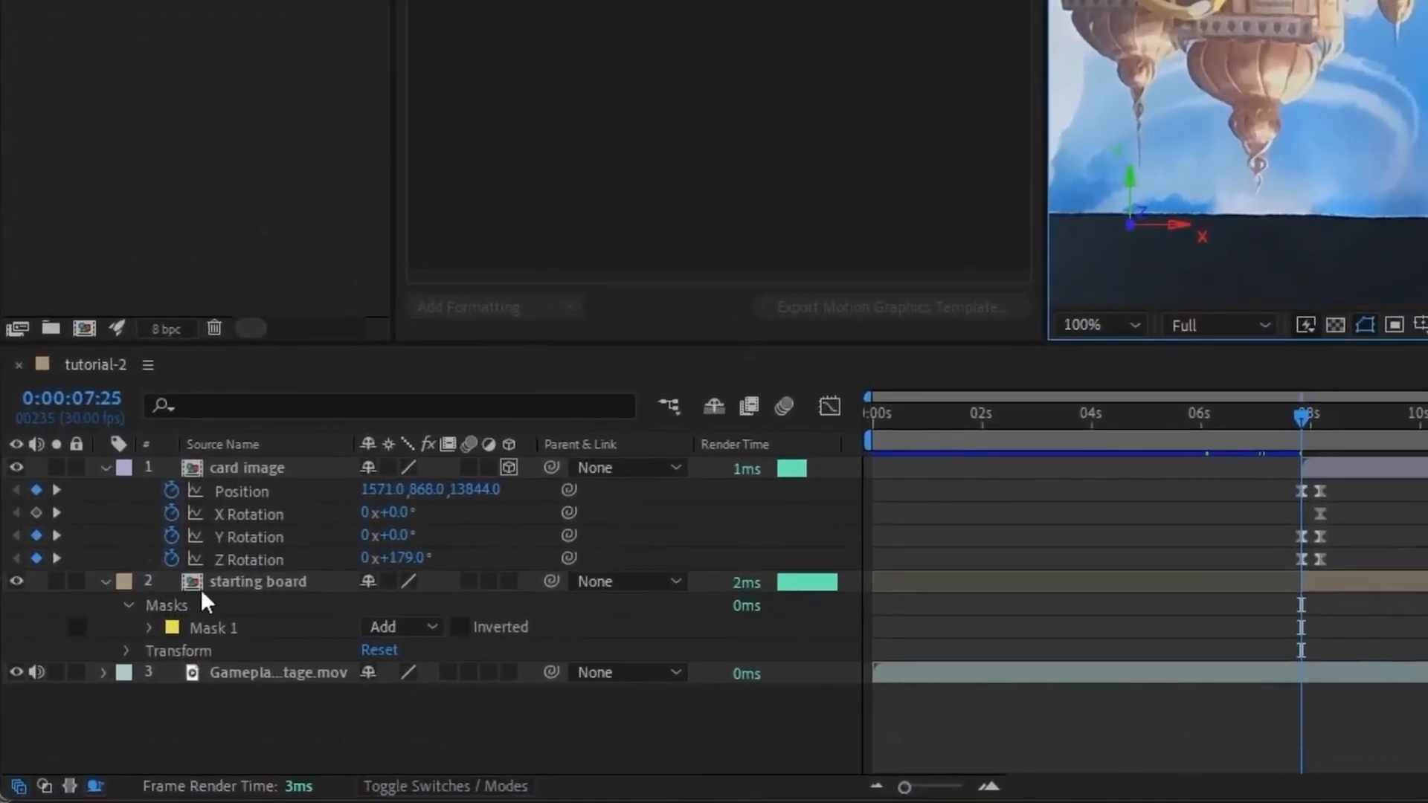
click(195, 610)
click(148, 626)
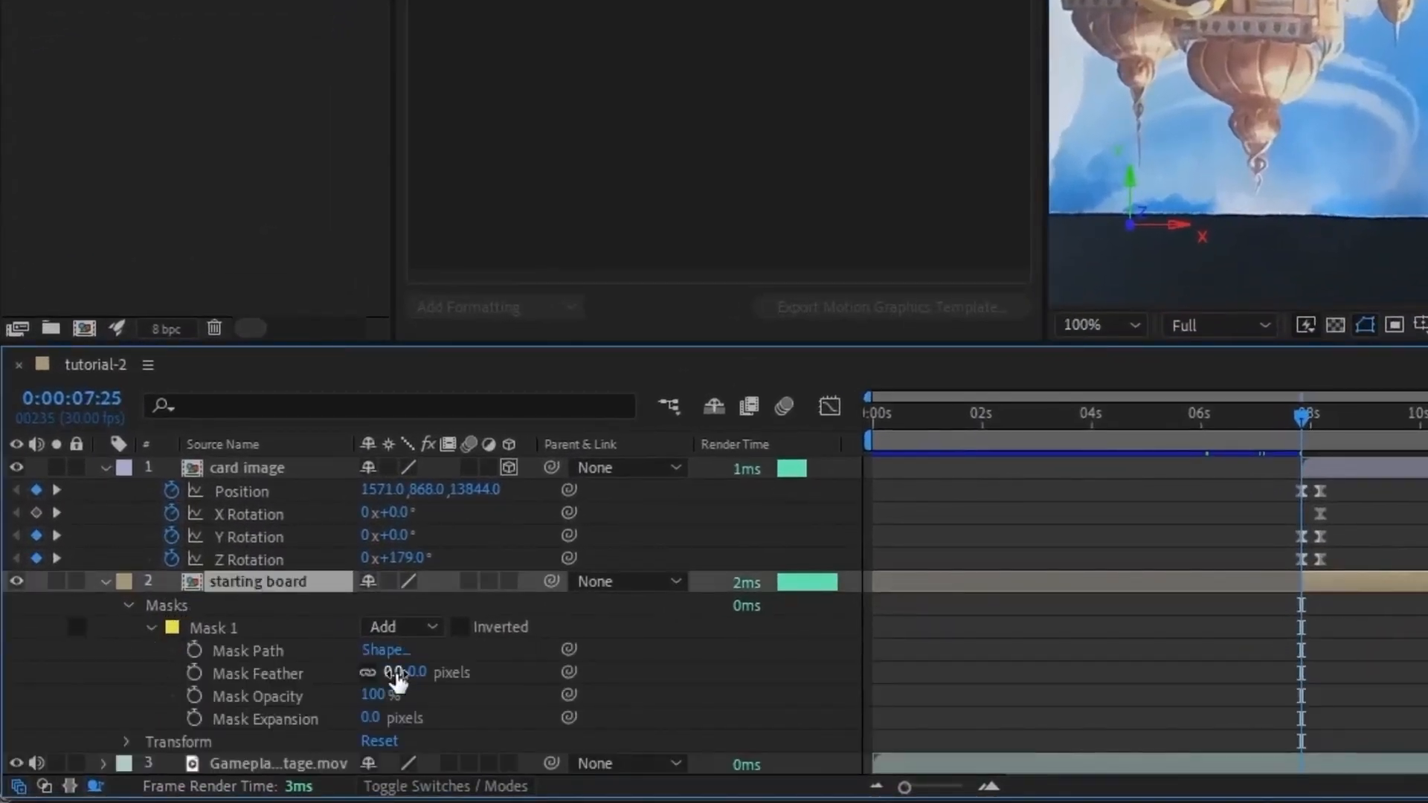
drag(396, 673, 410, 674)
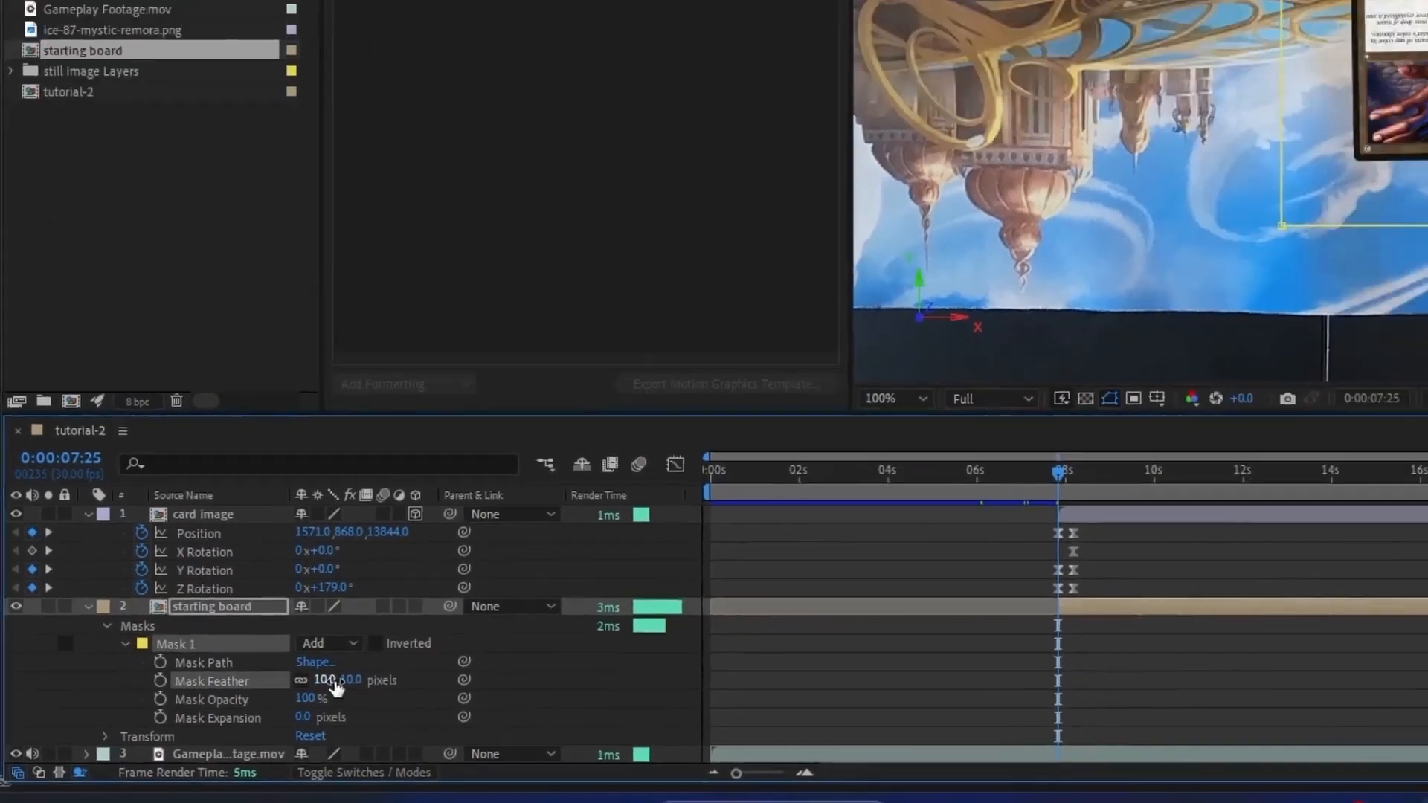
click(65, 640)
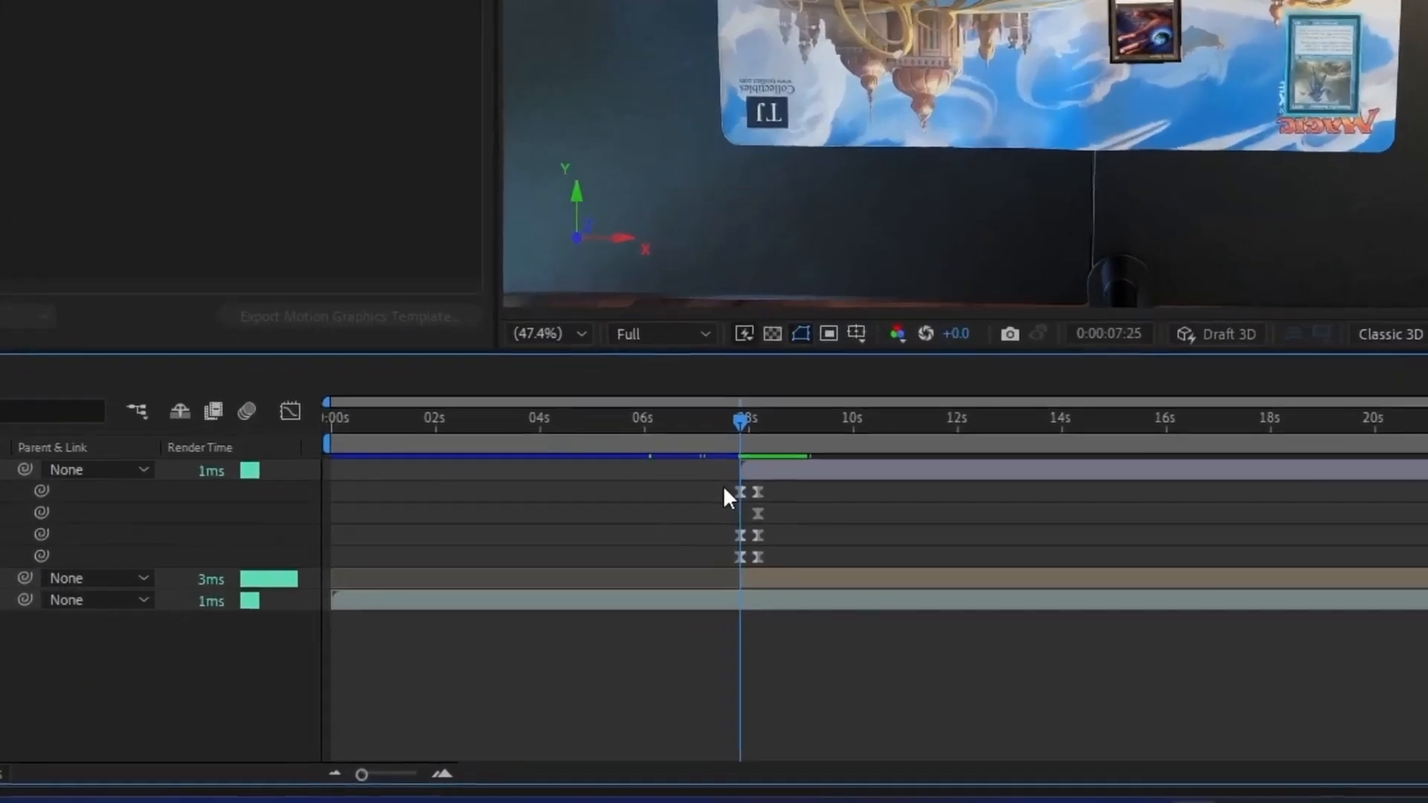
Step: Copy the card image layer's first set of Position and Rotation keyframes and paste them at 0:00:09:29
drag(724, 475, 747, 559)
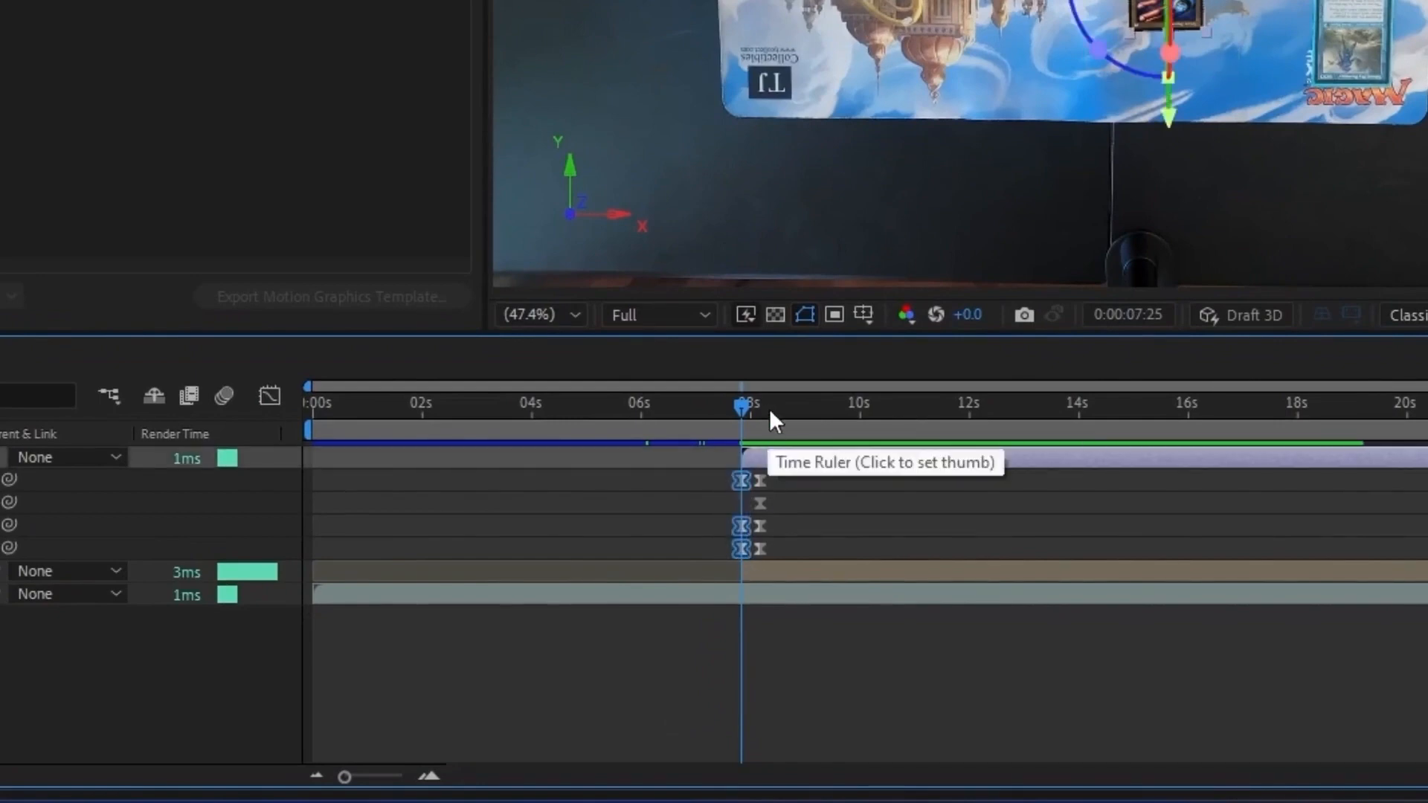
click(796, 407)
drag(802, 406, 831, 404)
drag(831, 400, 858, 403)
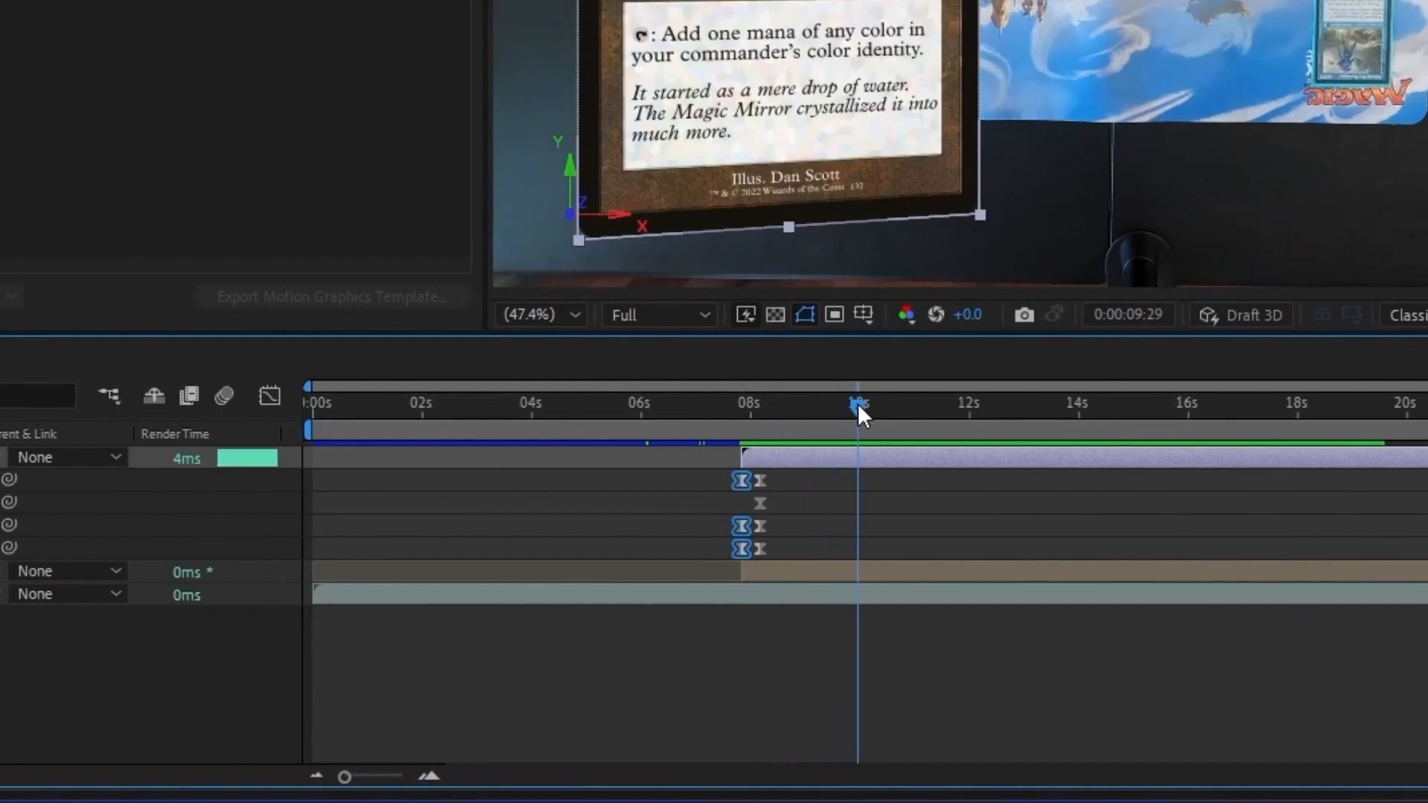
key(ctrl+v)
Step: Copy the card image layer's second set of keyframes and paste them 10 frames before 0:00:09:29
drag(766, 470, 749, 552)
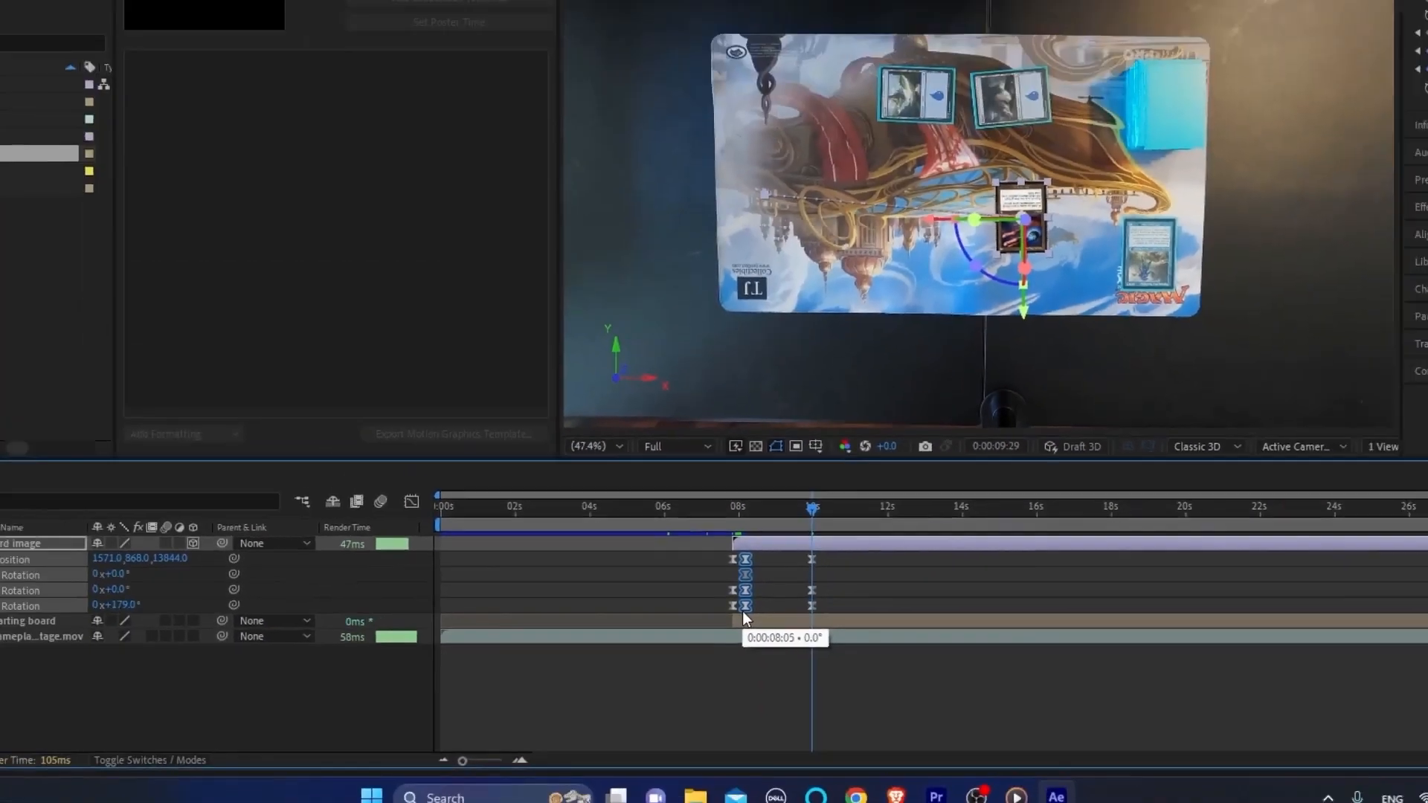
key(ctrl+c)
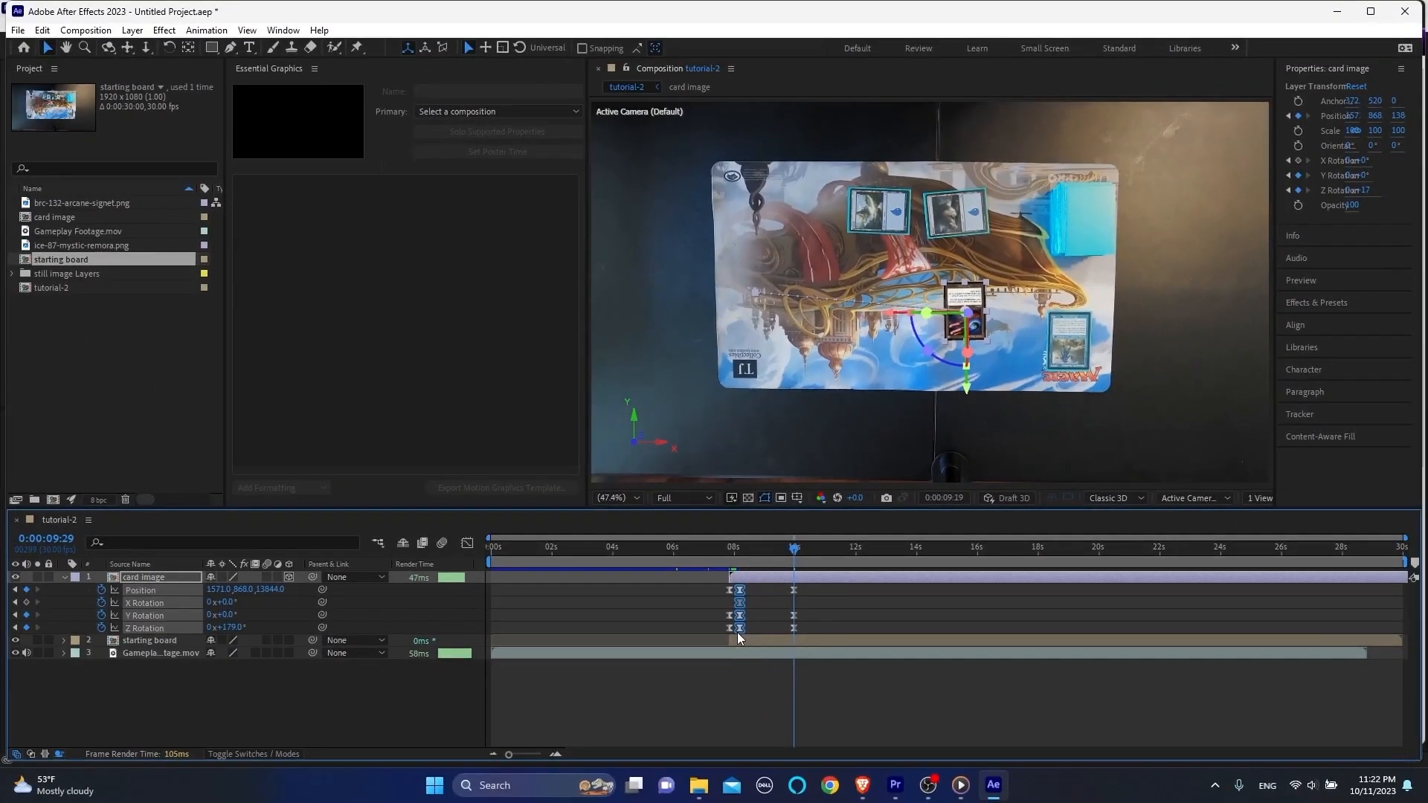
key(shift+Page_Up)
key(ctrl+v)
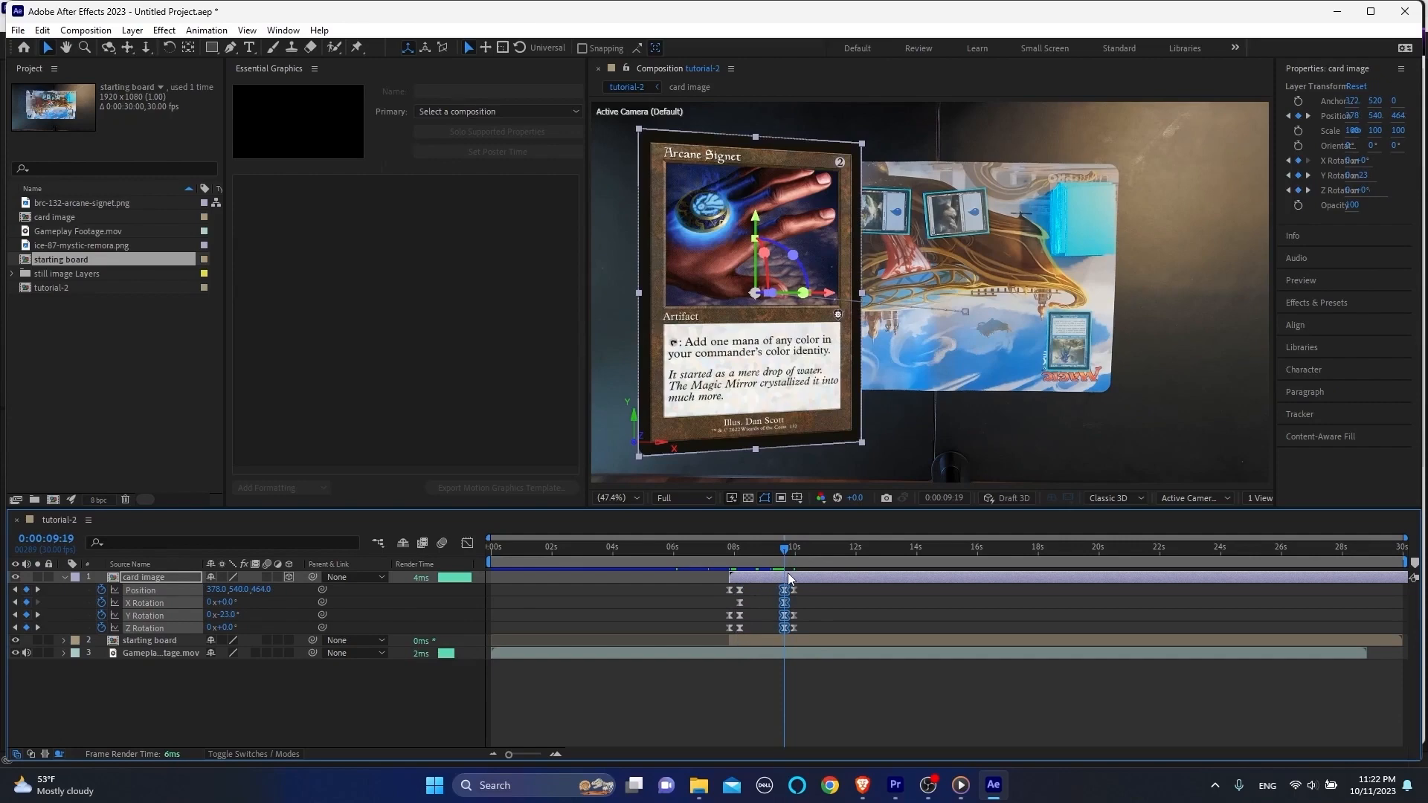
key(shift+Page_Down)
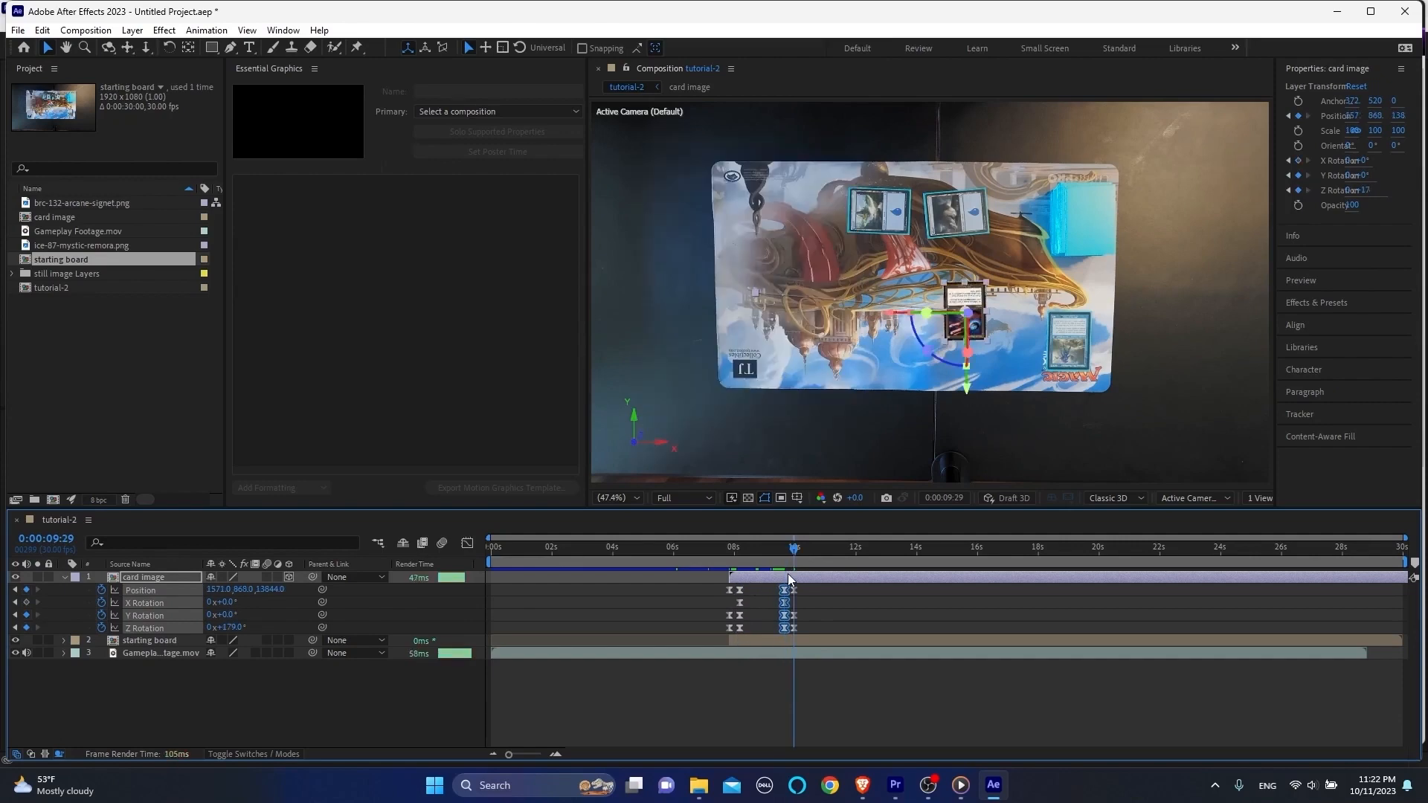
Step: Trim the ends of the card image and starting board layers to 0:00:09:29
click(827, 585)
click(810, 637)
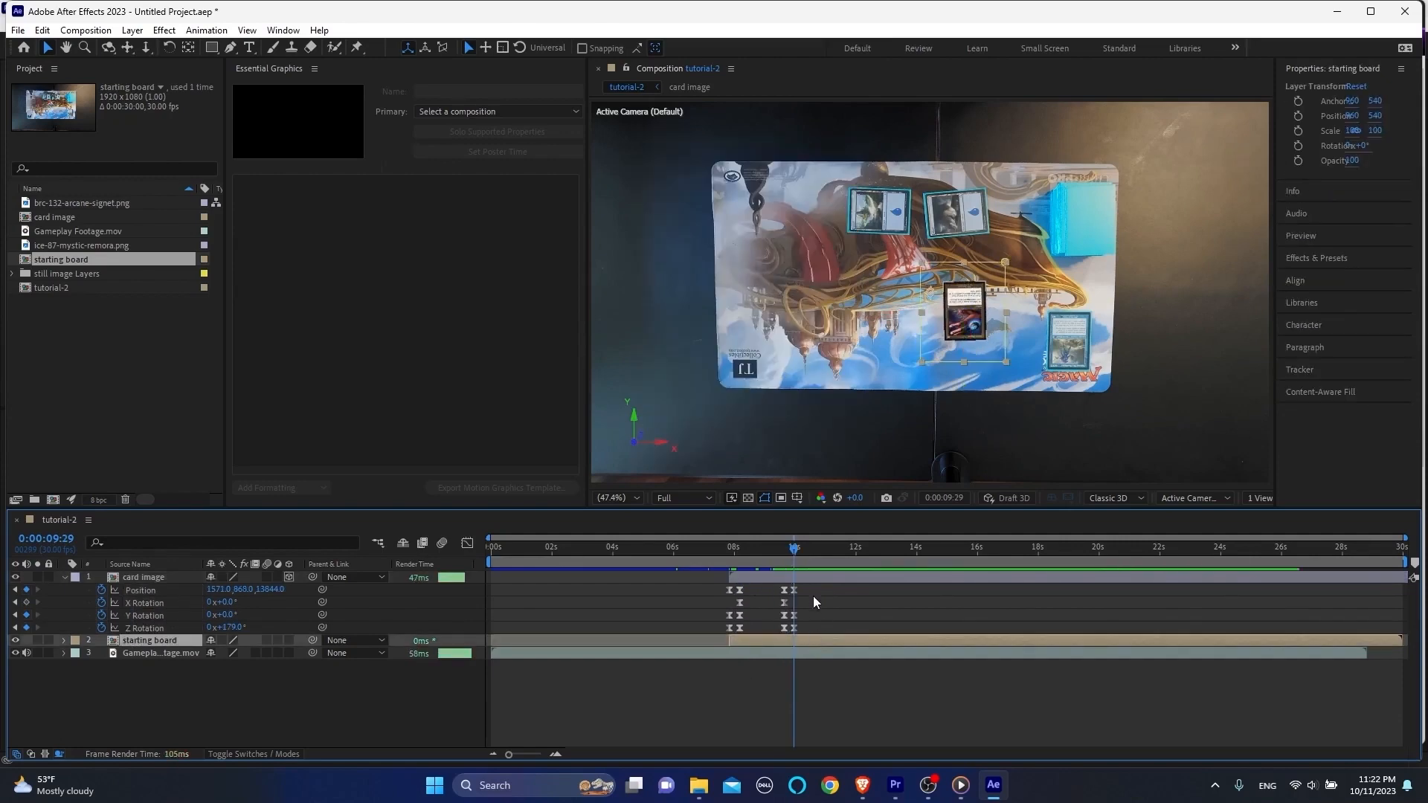
shift+click(816, 574)
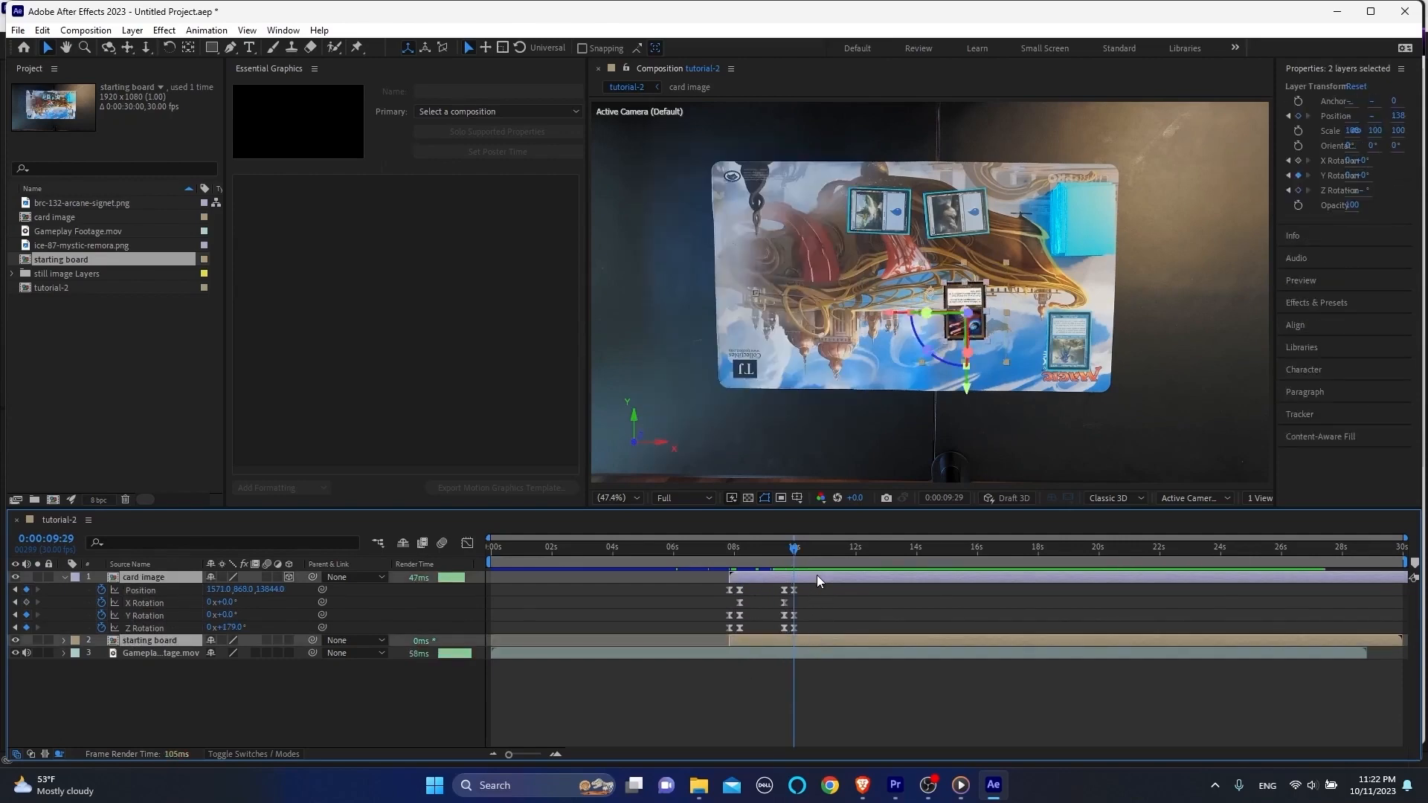
key(alt+bracketright)
Step: Play back the complete card animation from 0:00:07:09
drag(730, 548, 719, 546)
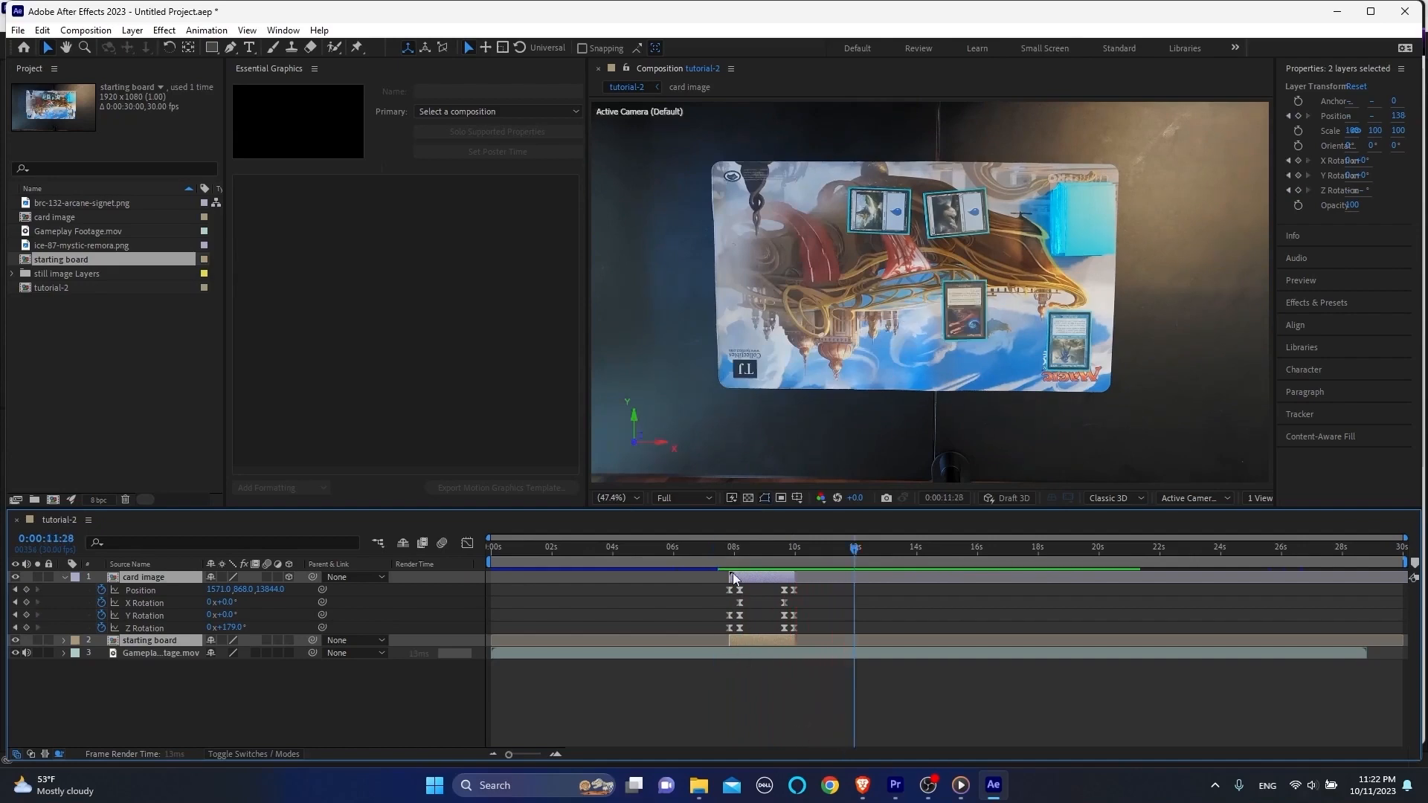
click(712, 547)
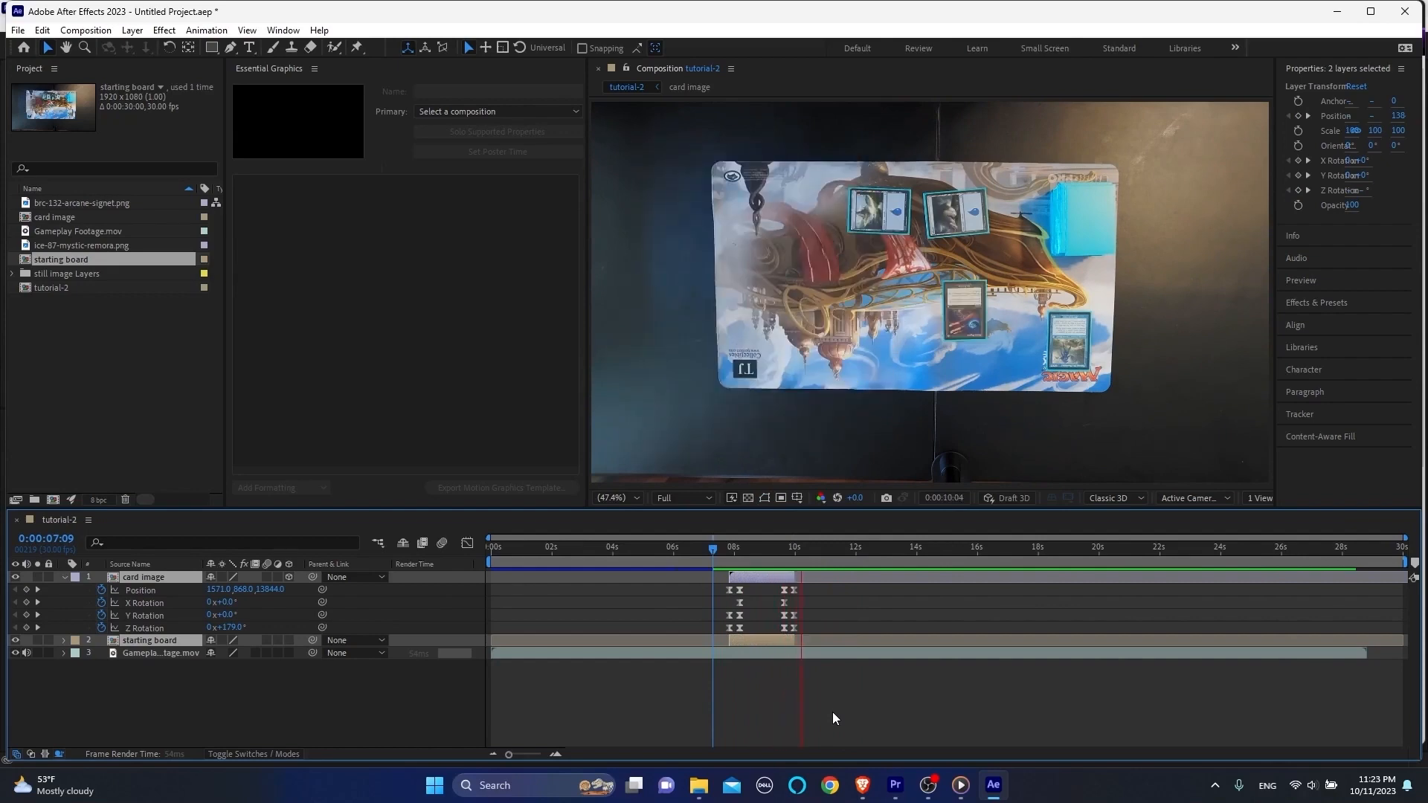
key(space)
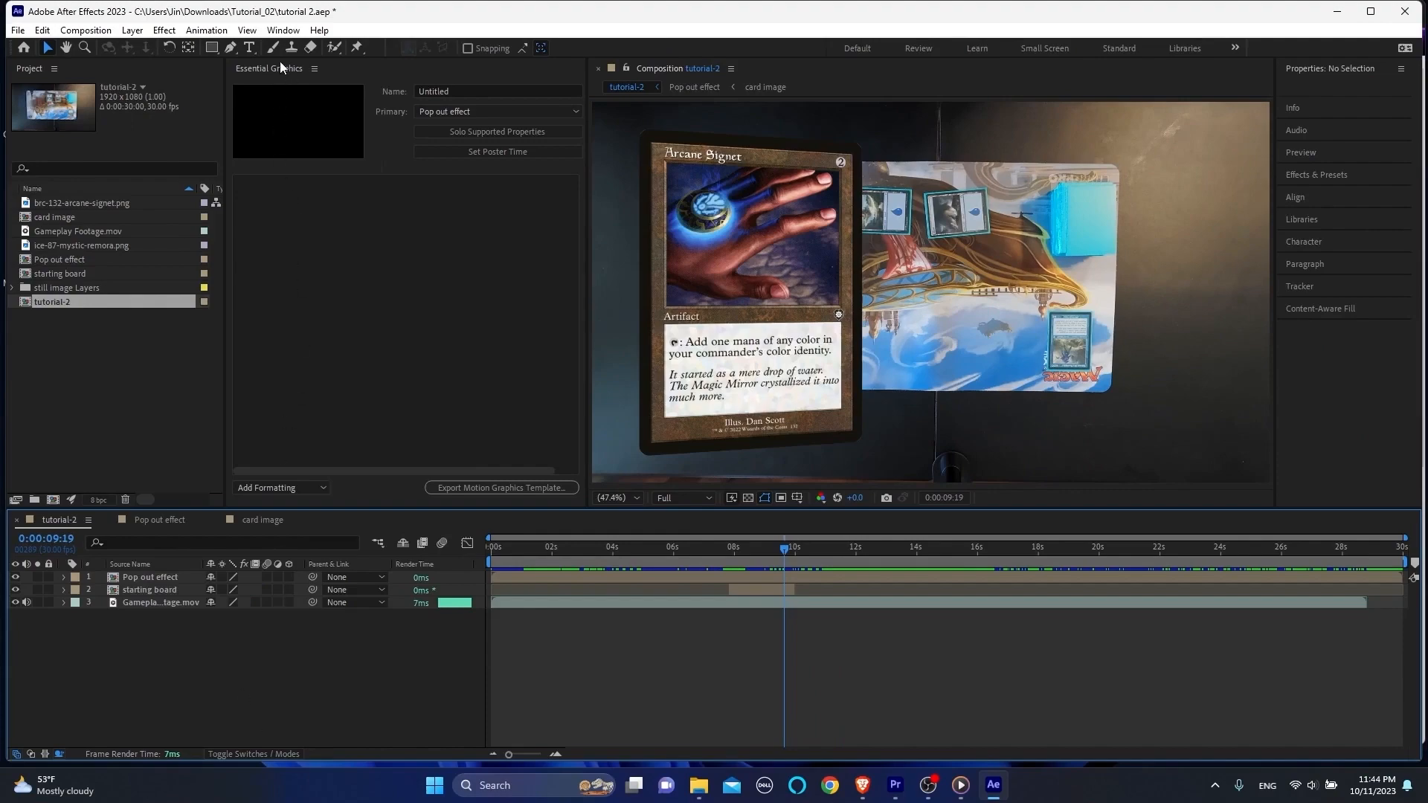
click(283, 29)
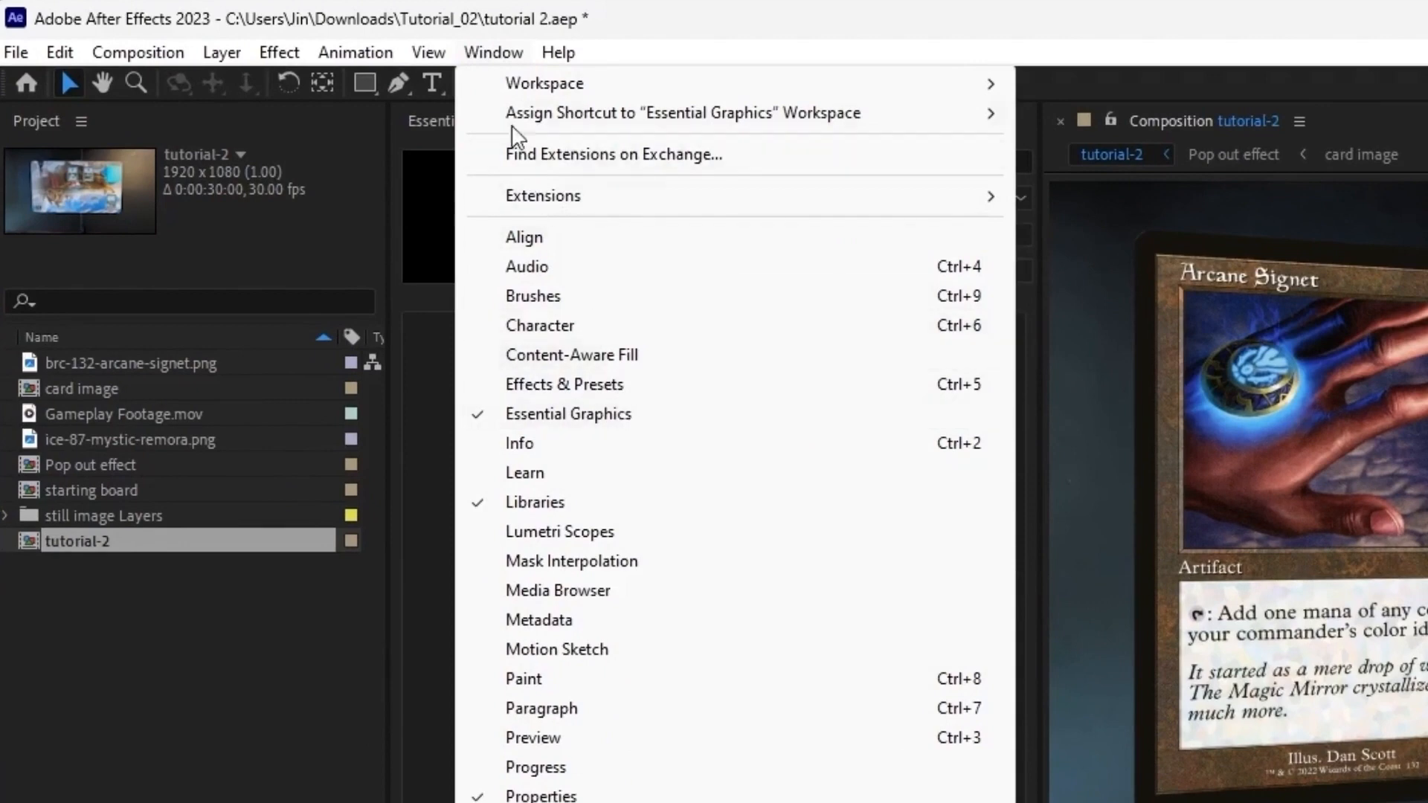
click(493, 52)
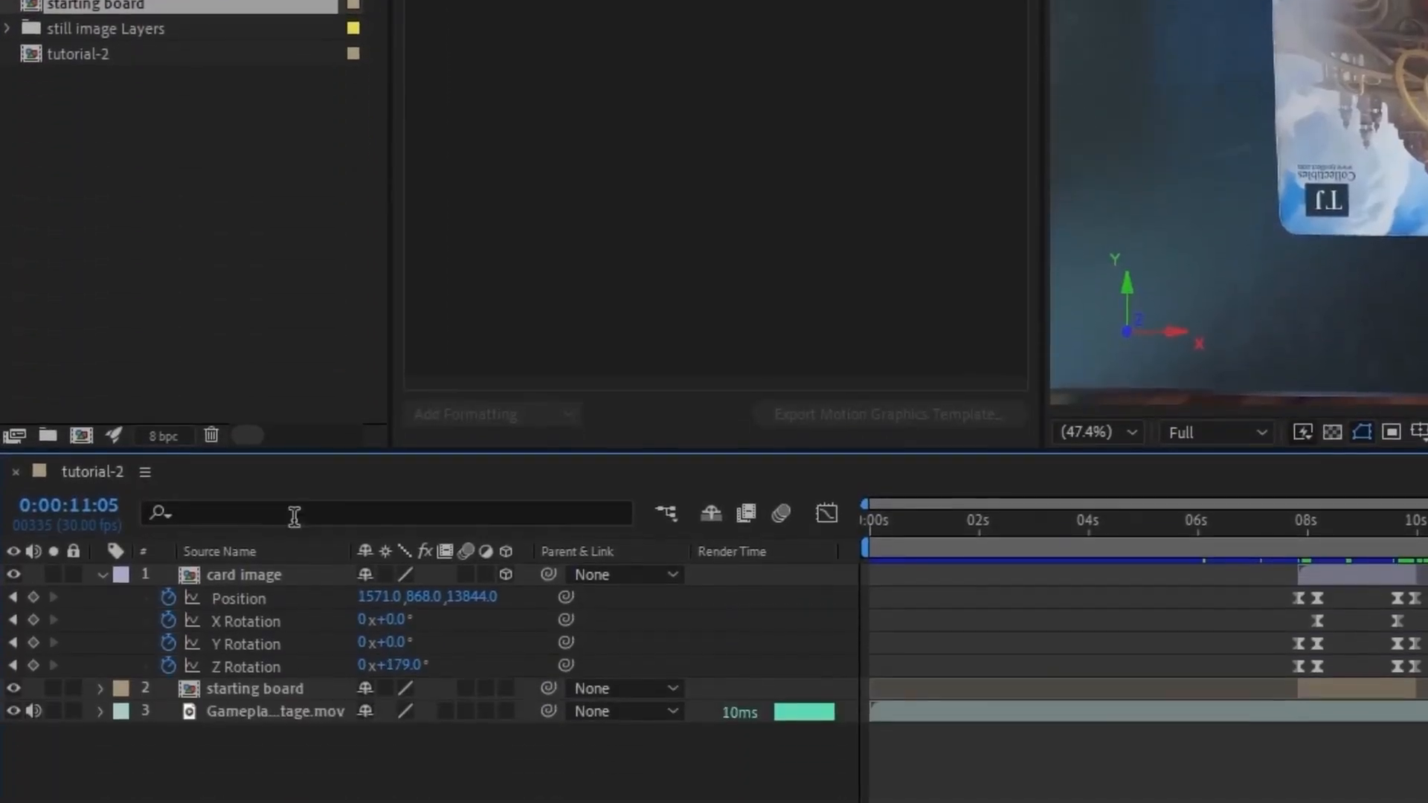
Step: Pre-compose the card image layer as "Pop out effect", moving all attributes into the new composition
click(249, 569)
right_click(250, 568)
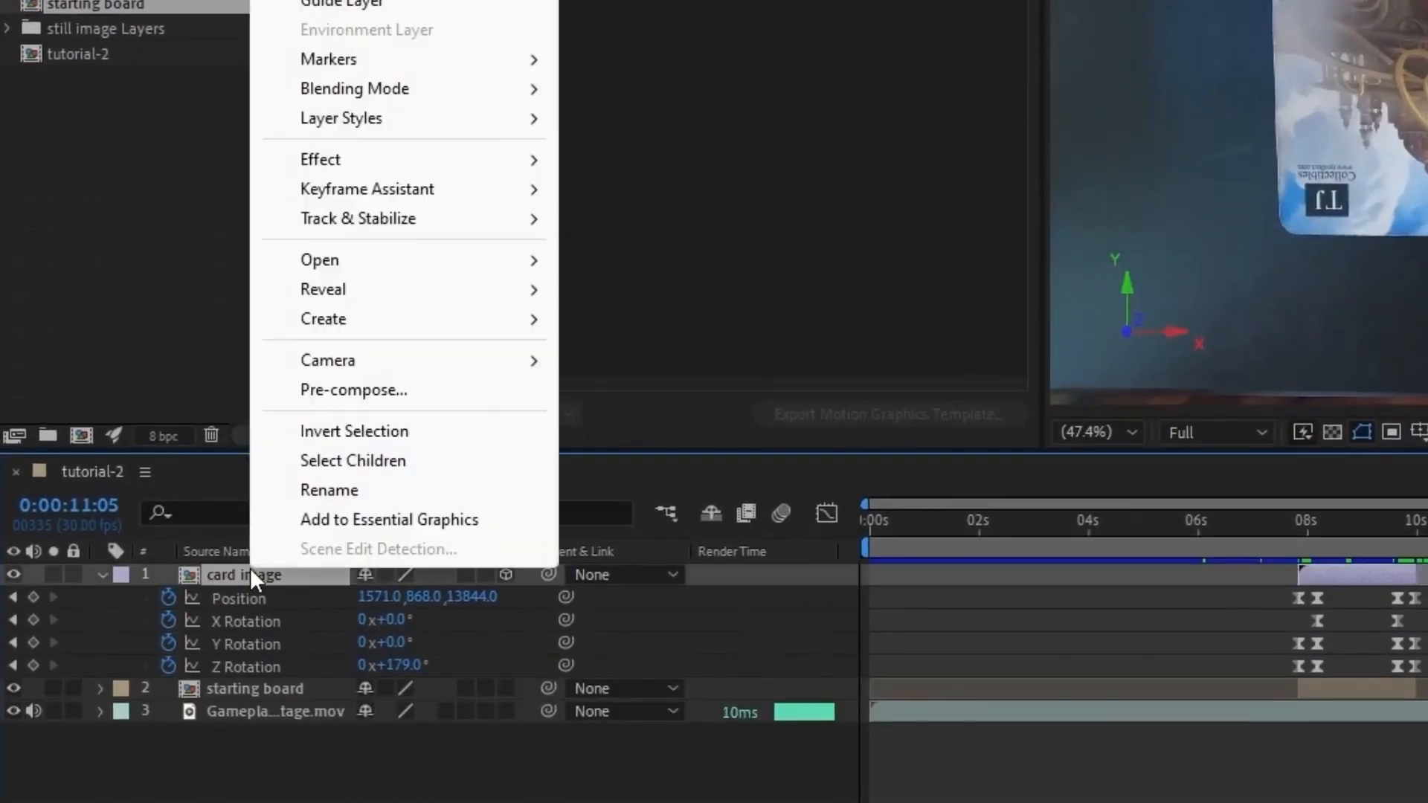
click(360, 394)
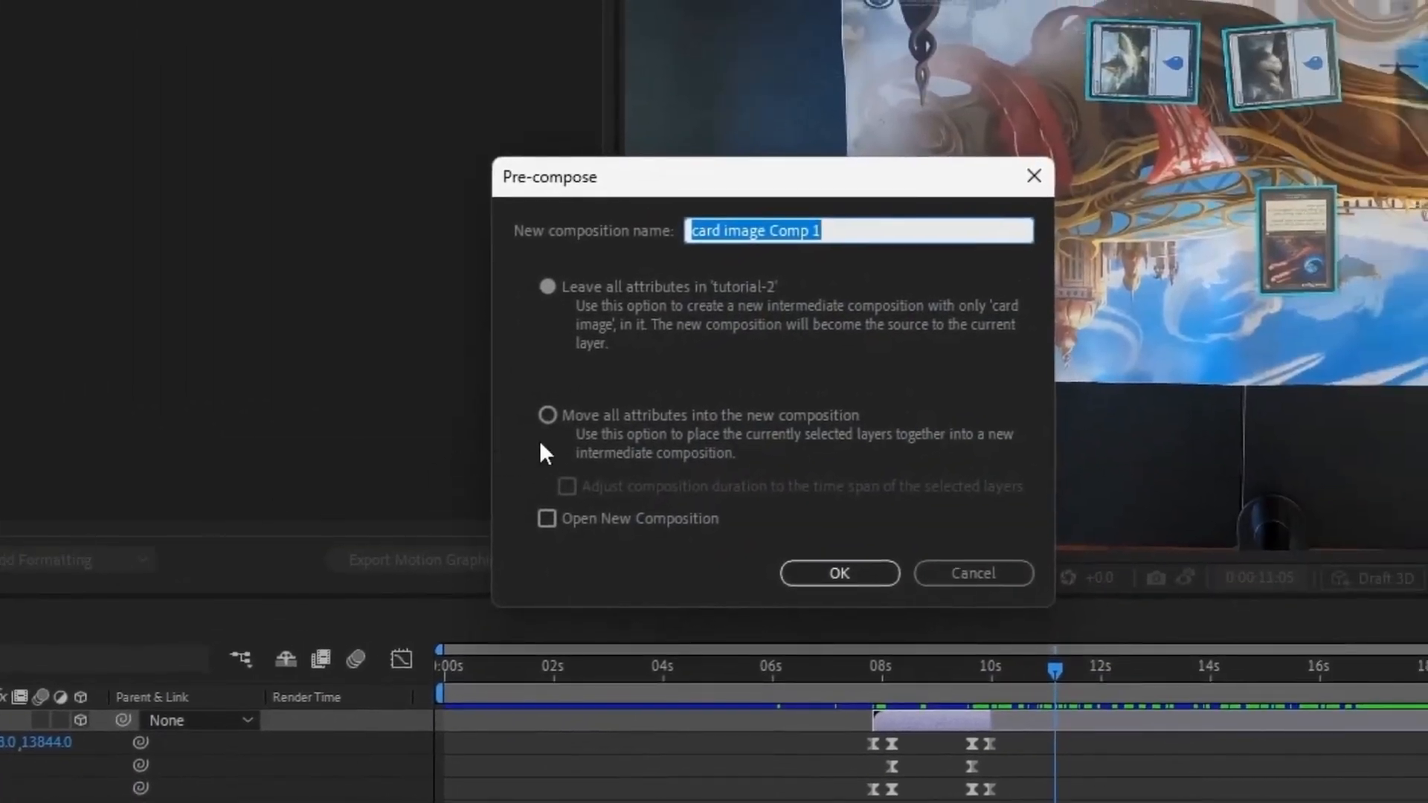
click(547, 415)
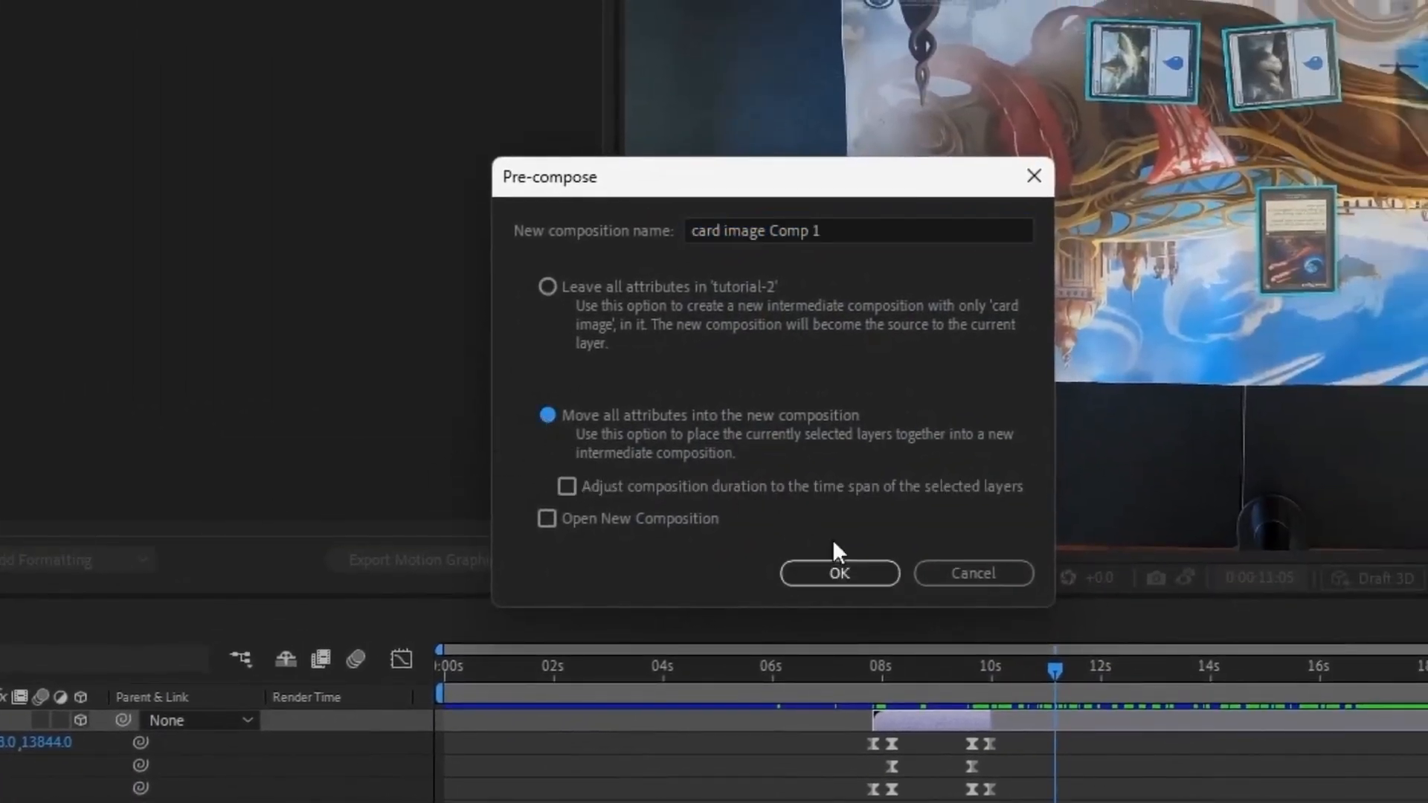
click(848, 225)
key(ctrl+a)
text(Pop )
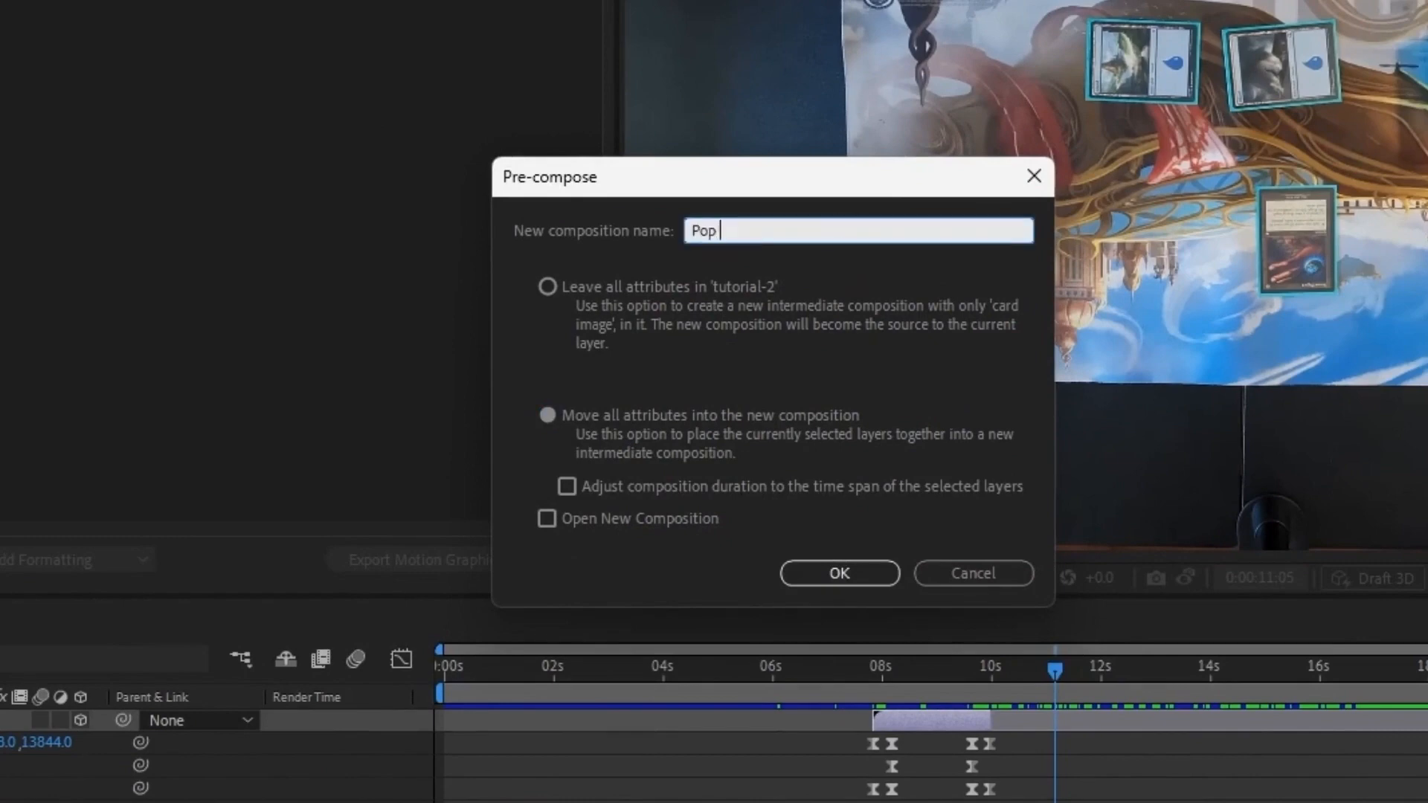
text(out effect)
key(Return)
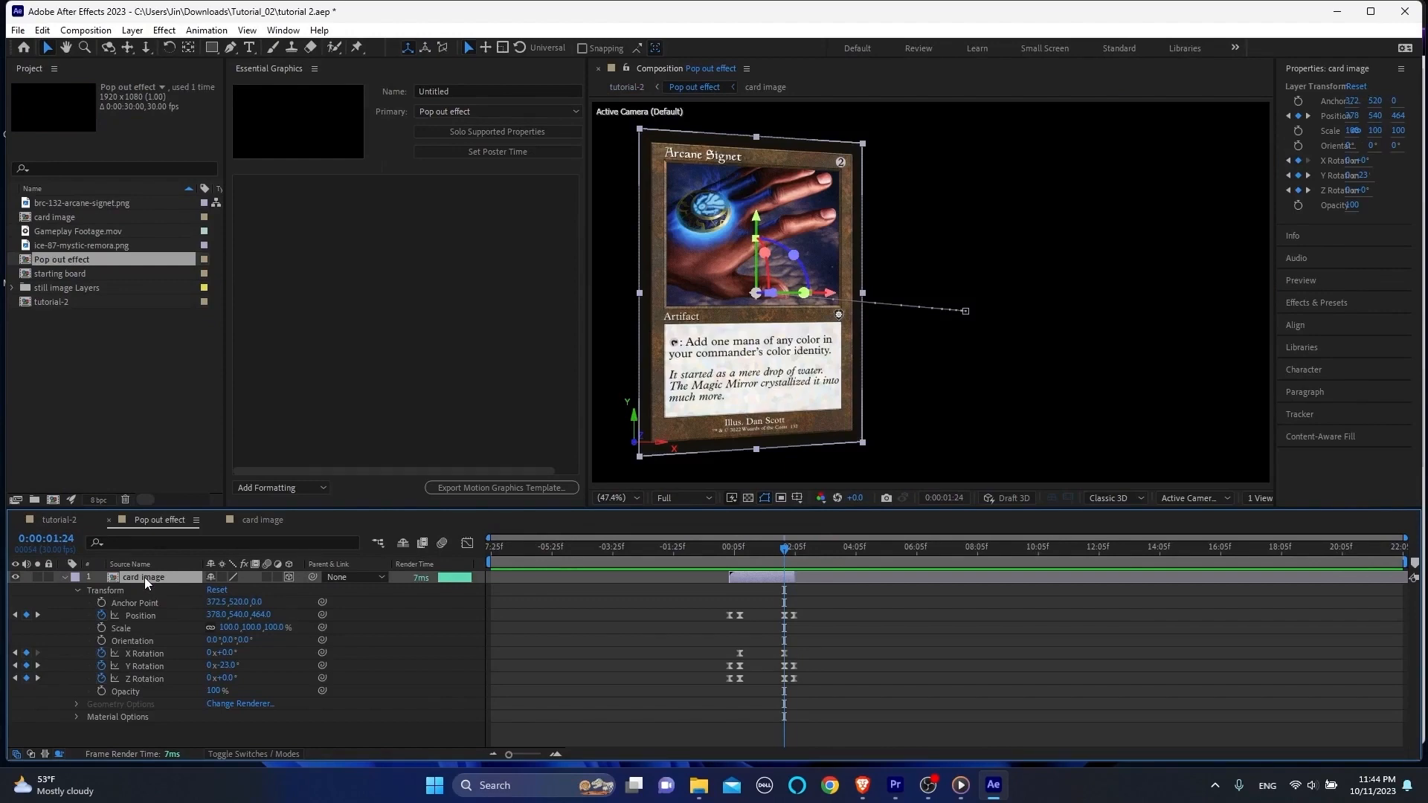
Step: Add the brc-132-arcane-signet.png layer from the card image composition to the Essential Graphics of the Pop out effect composition
double_click(144, 577)
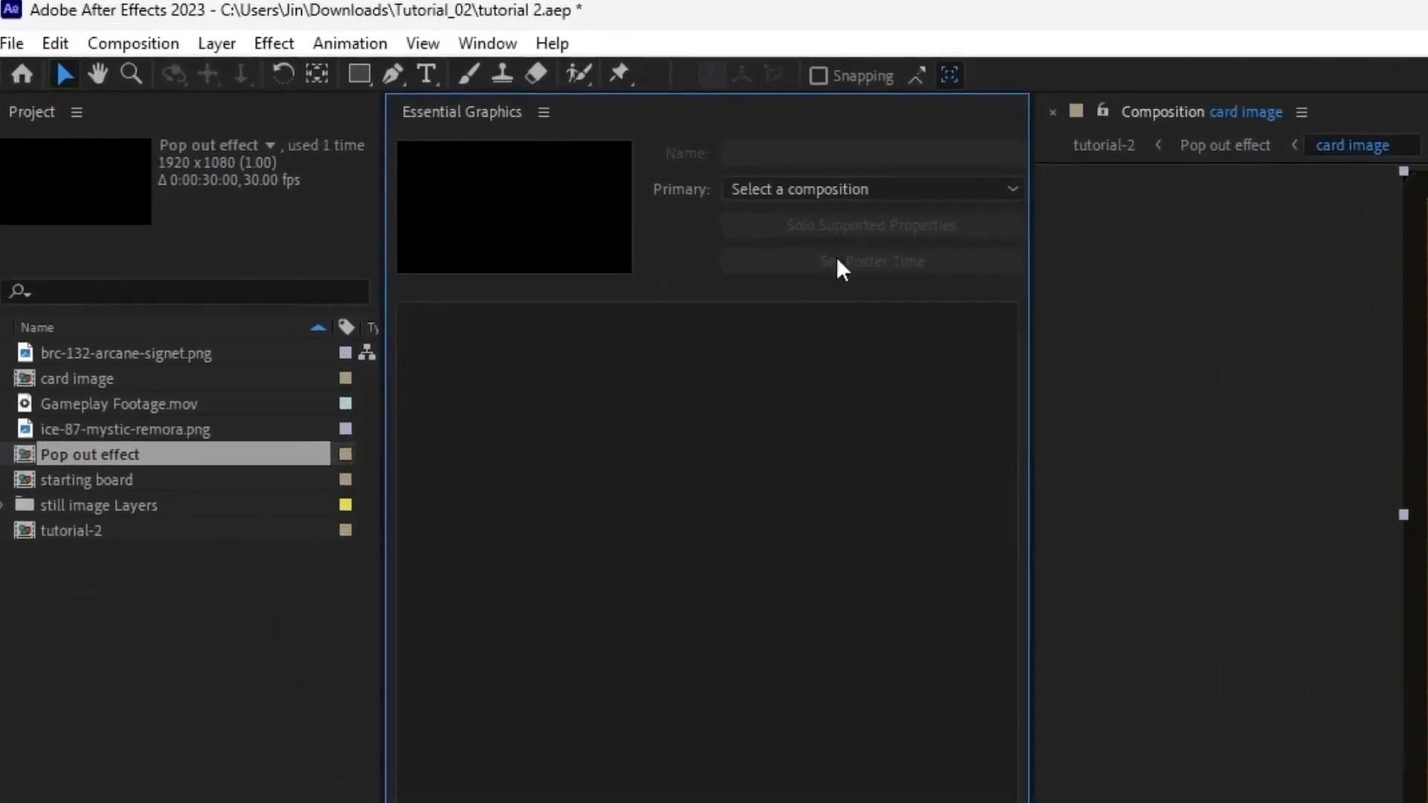
click(487, 112)
click(831, 253)
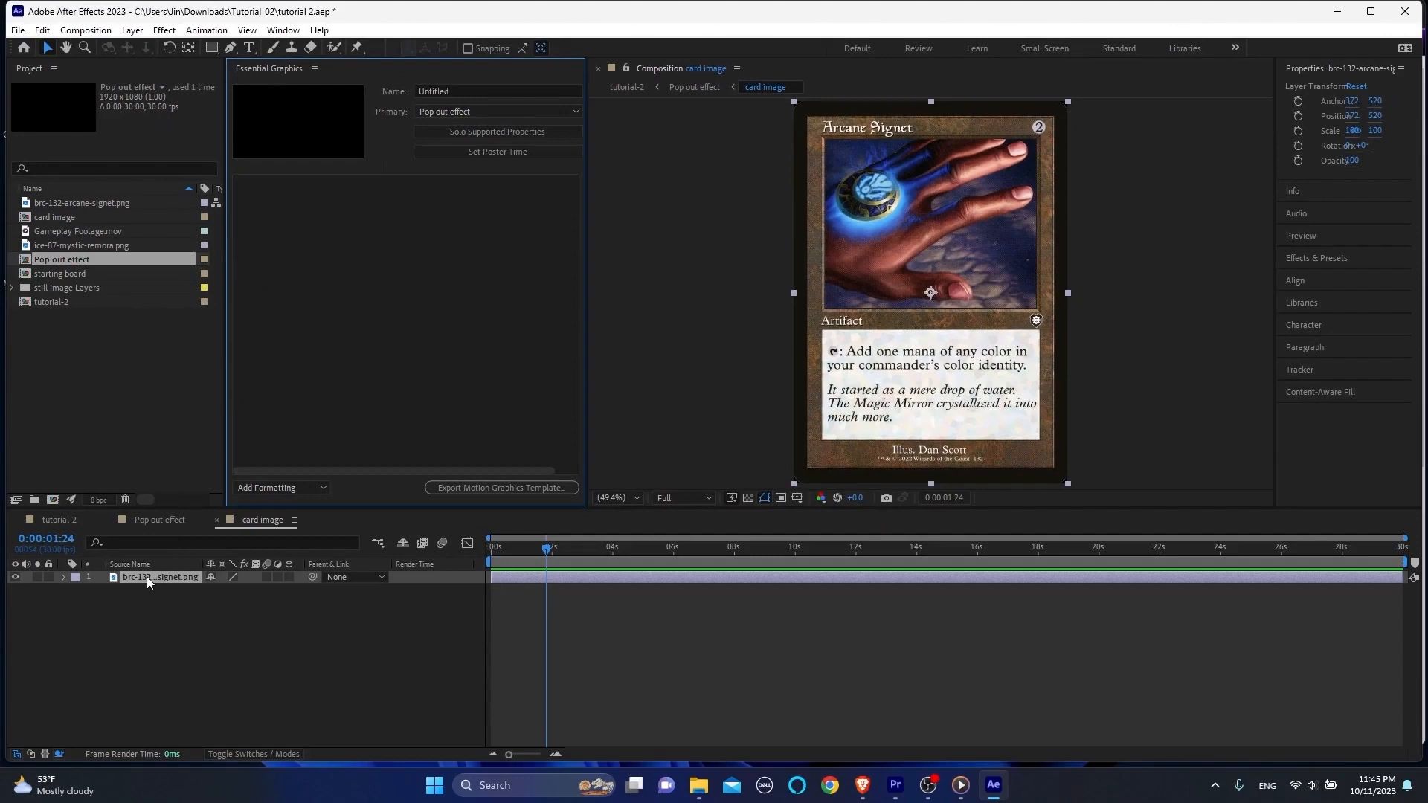
drag(146, 577, 354, 338)
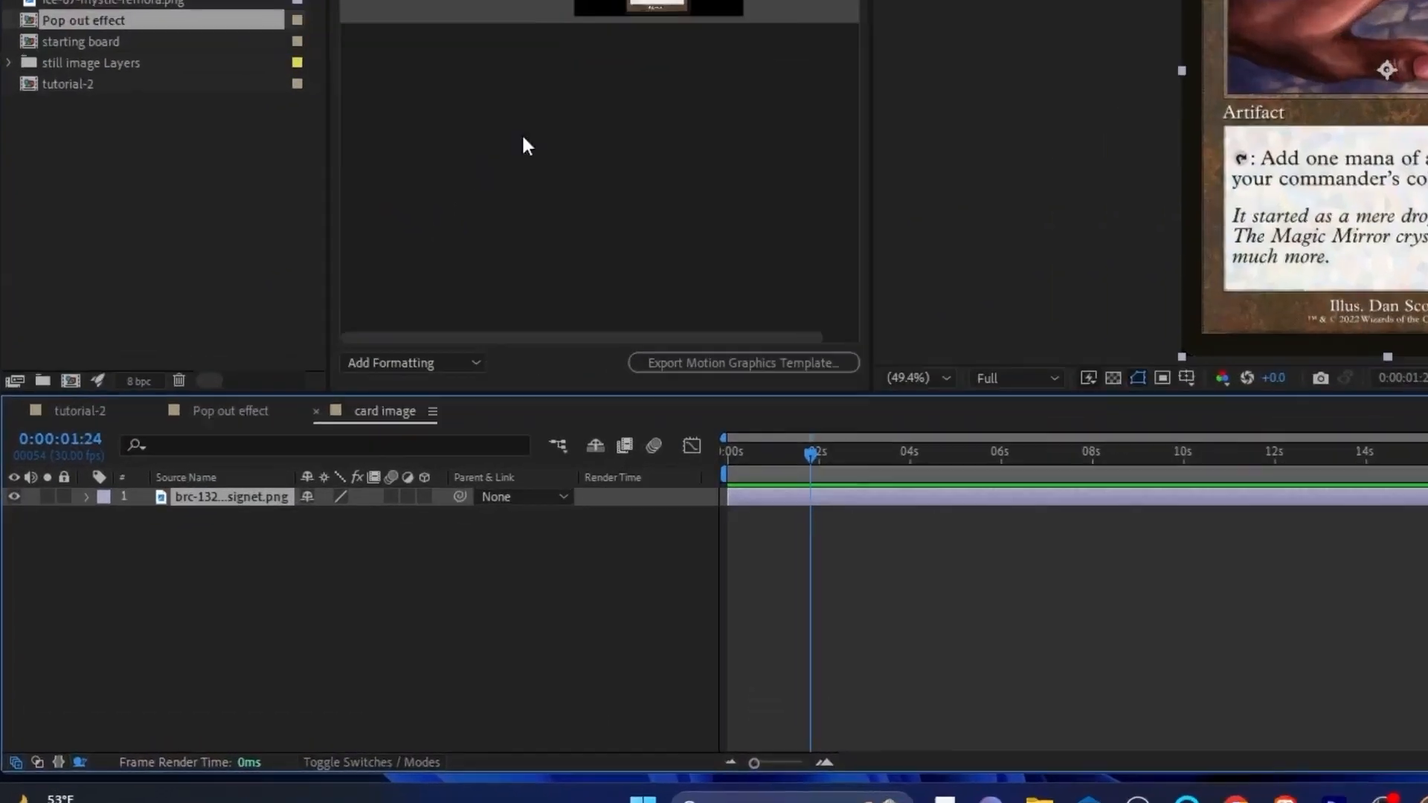
Step: Separate the dimensions of the card image layer's Position in the Pop out effect composition
click(61, 520)
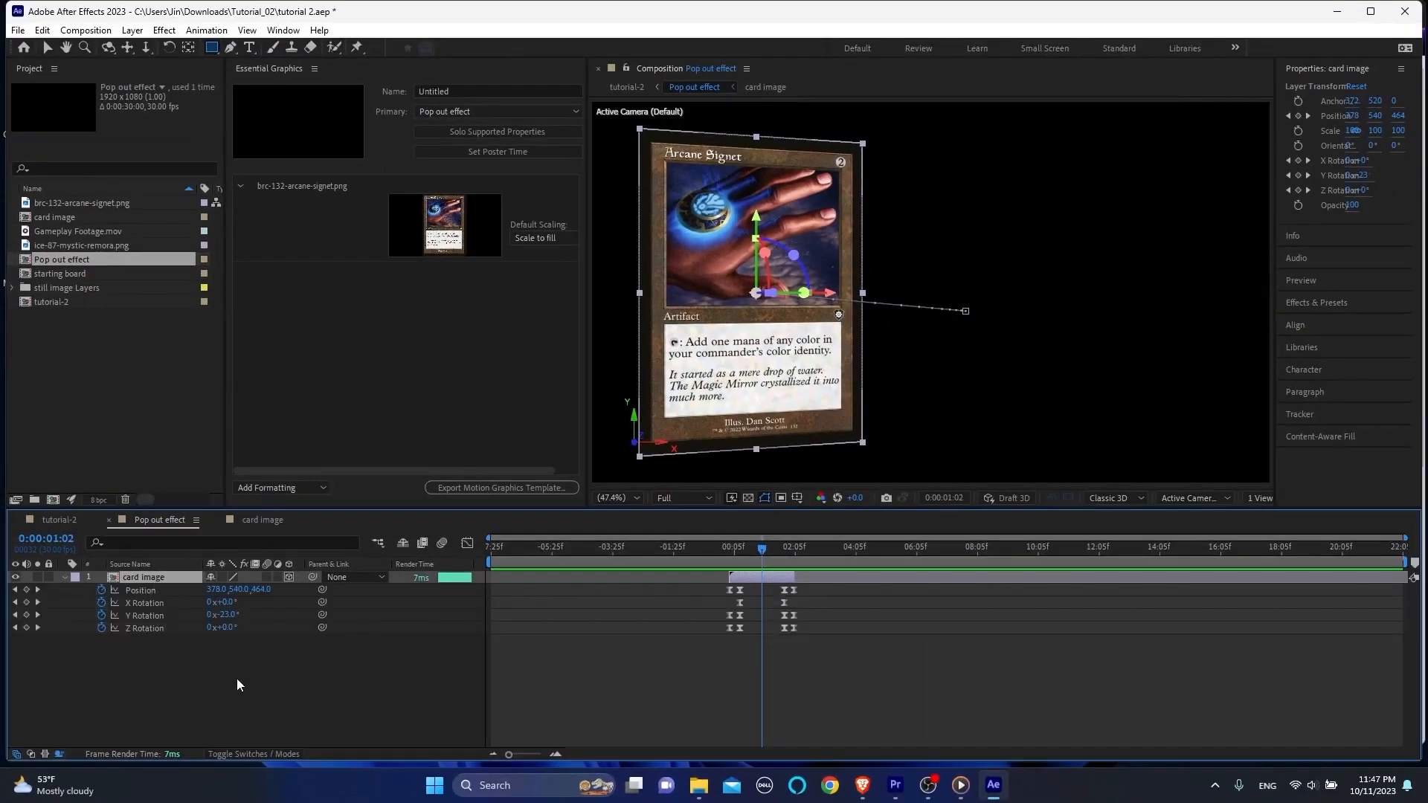
click(238, 684)
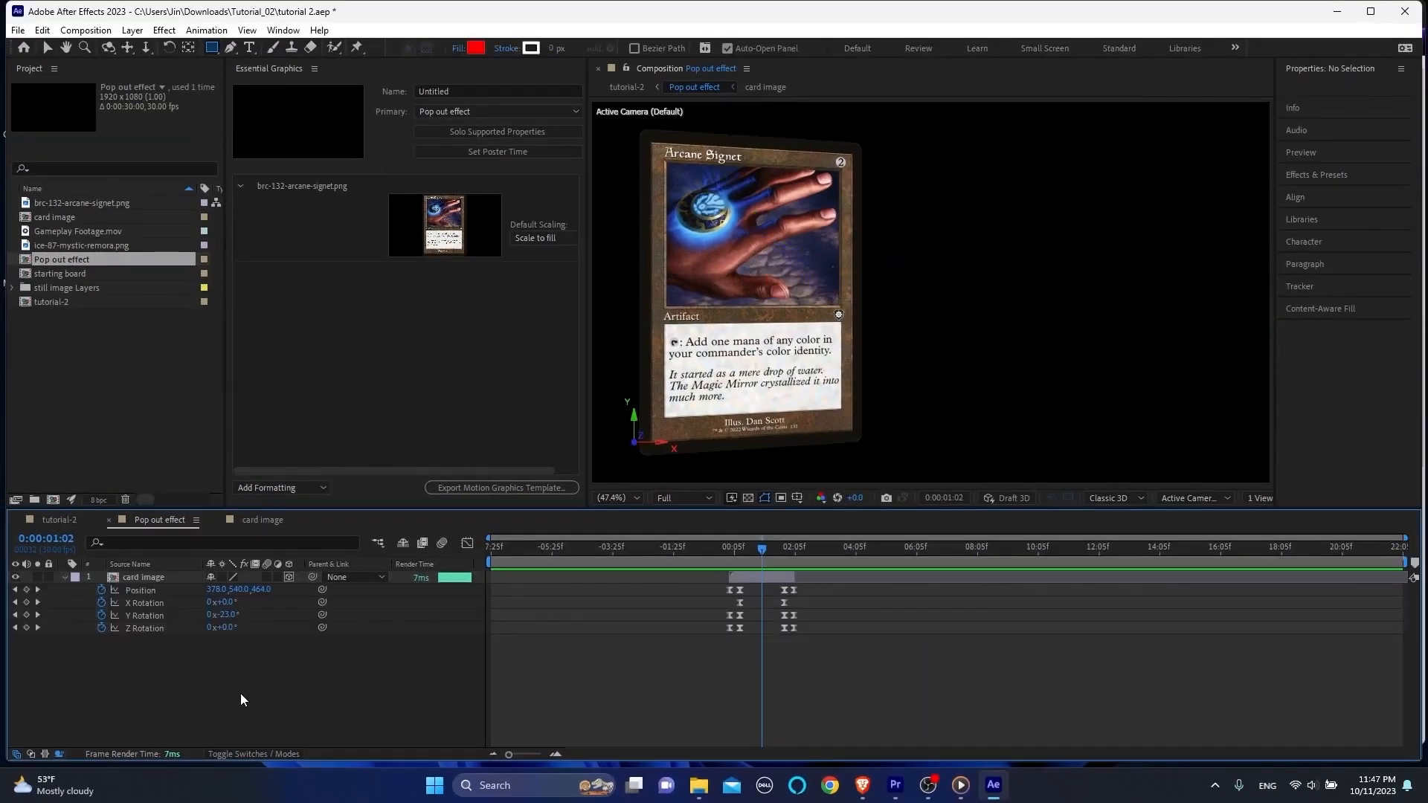
right_click(144, 593)
click(217, 405)
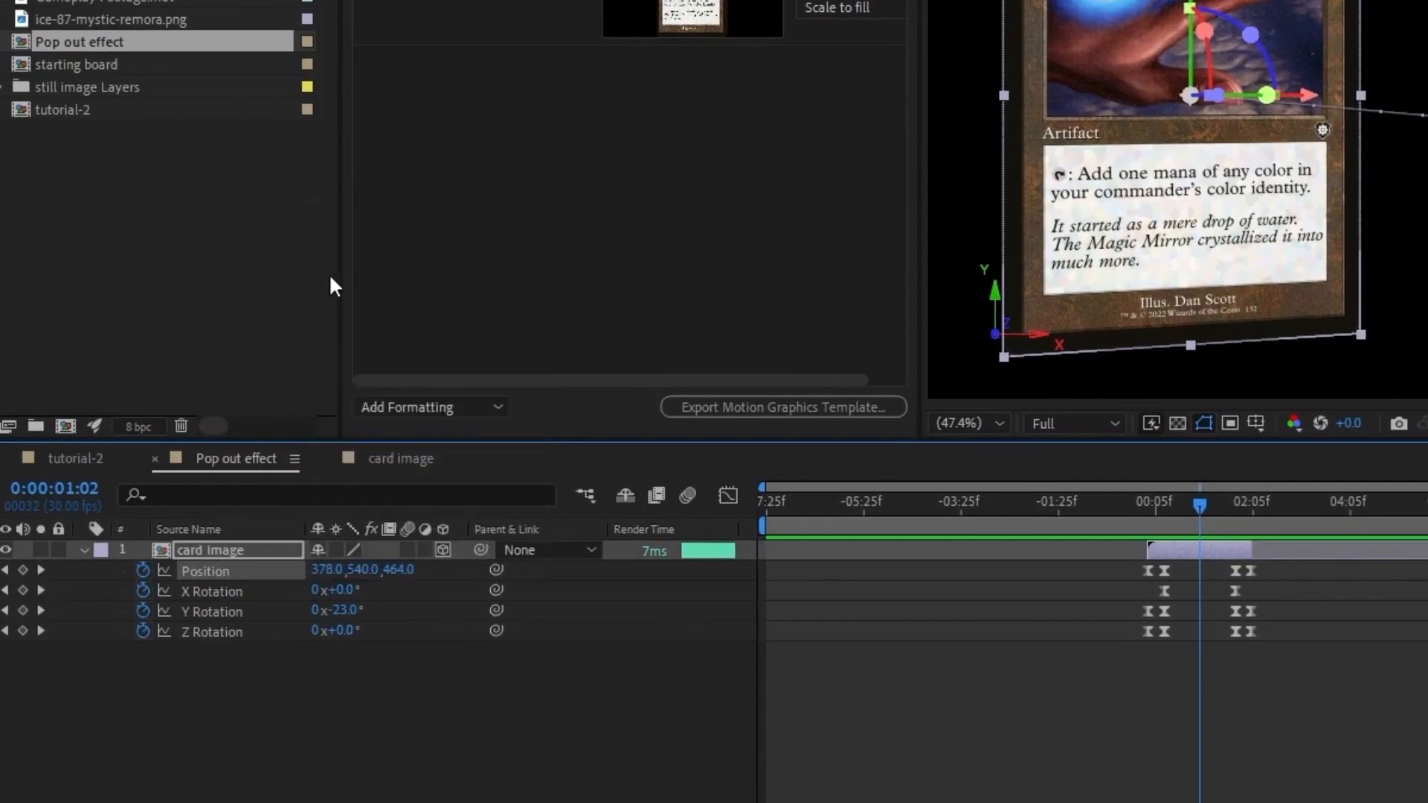
click(279, 768)
Step: Add the card image layer's X Position, Y Position and X, Y and Z Rotation to the Pop out effect's Essential Graphics
click(227, 578)
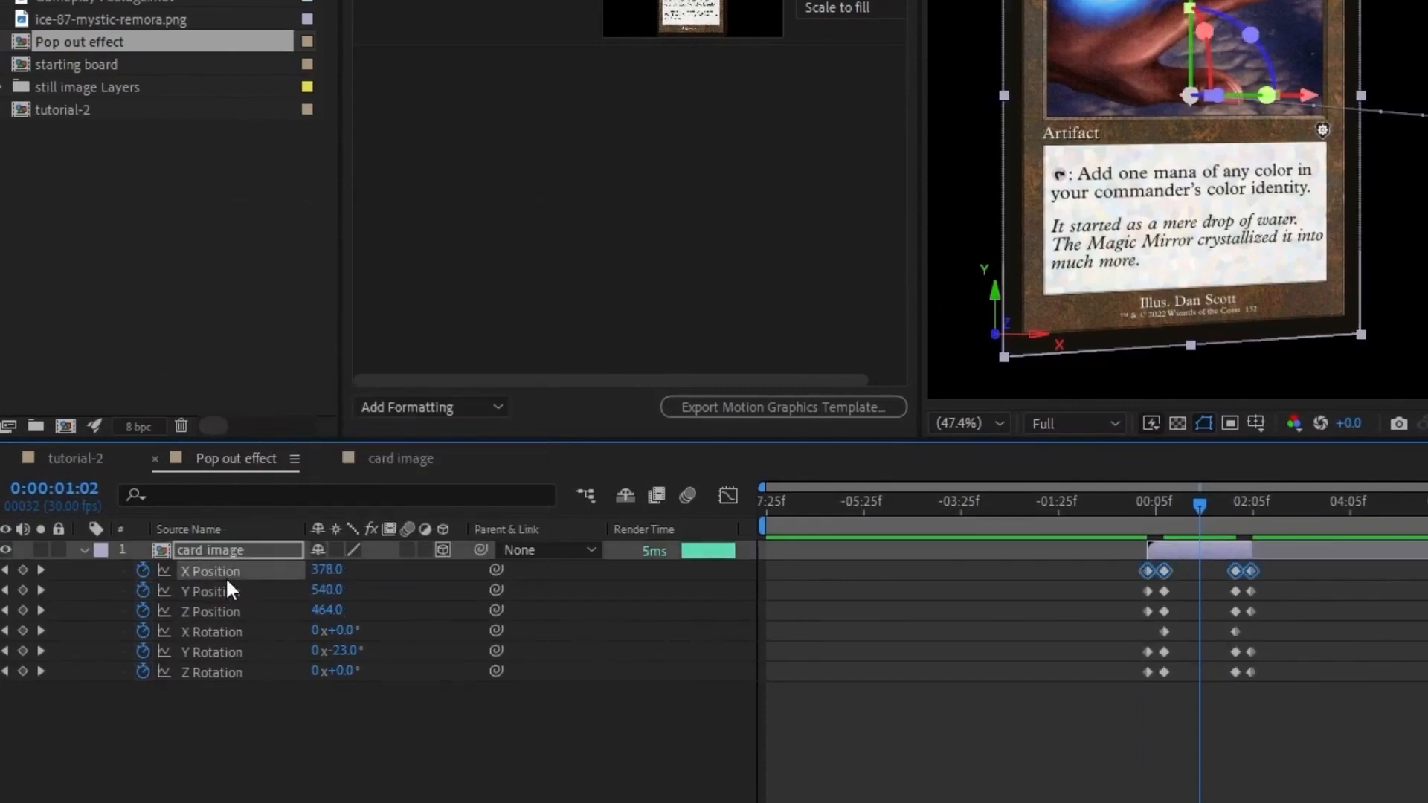
shift+click(230, 593)
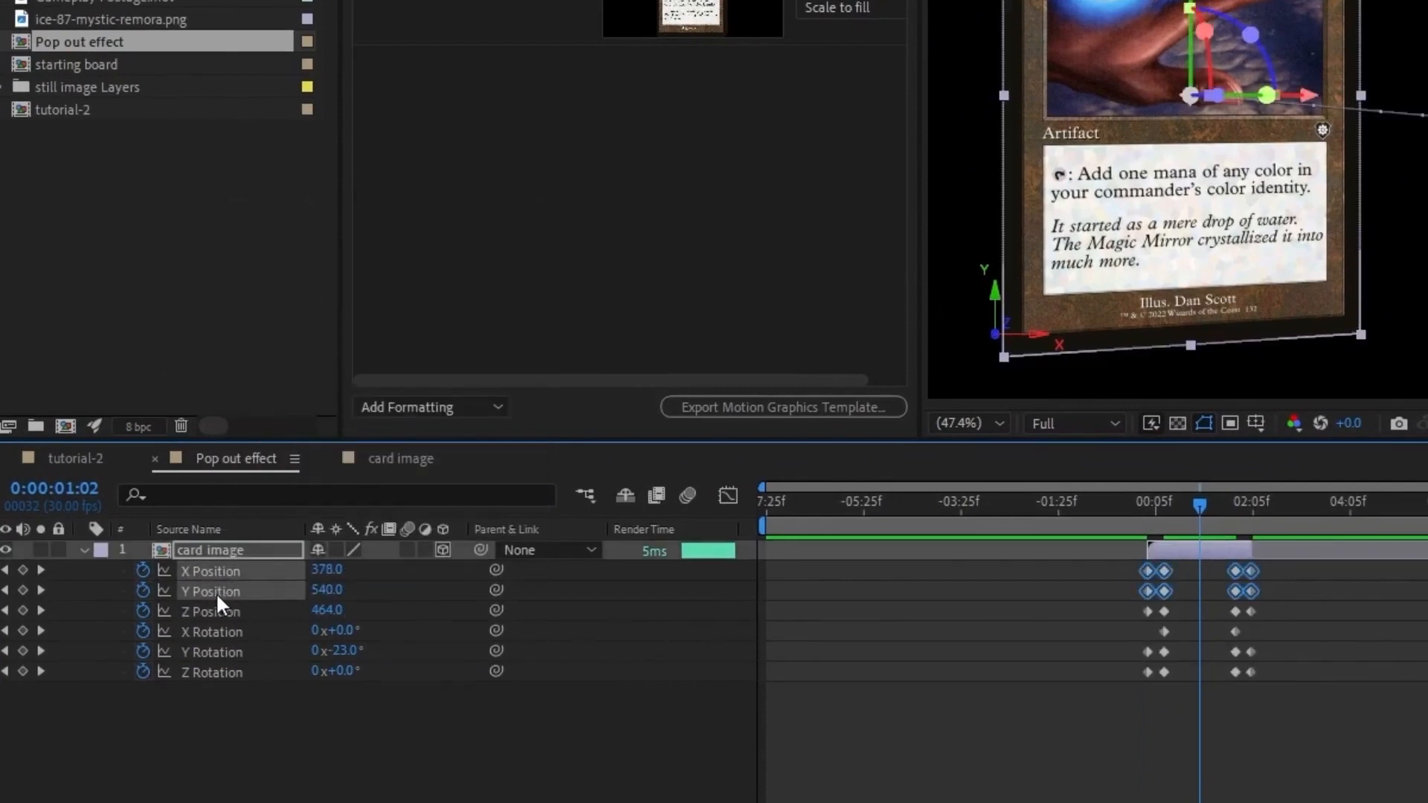
drag(216, 592, 481, 272)
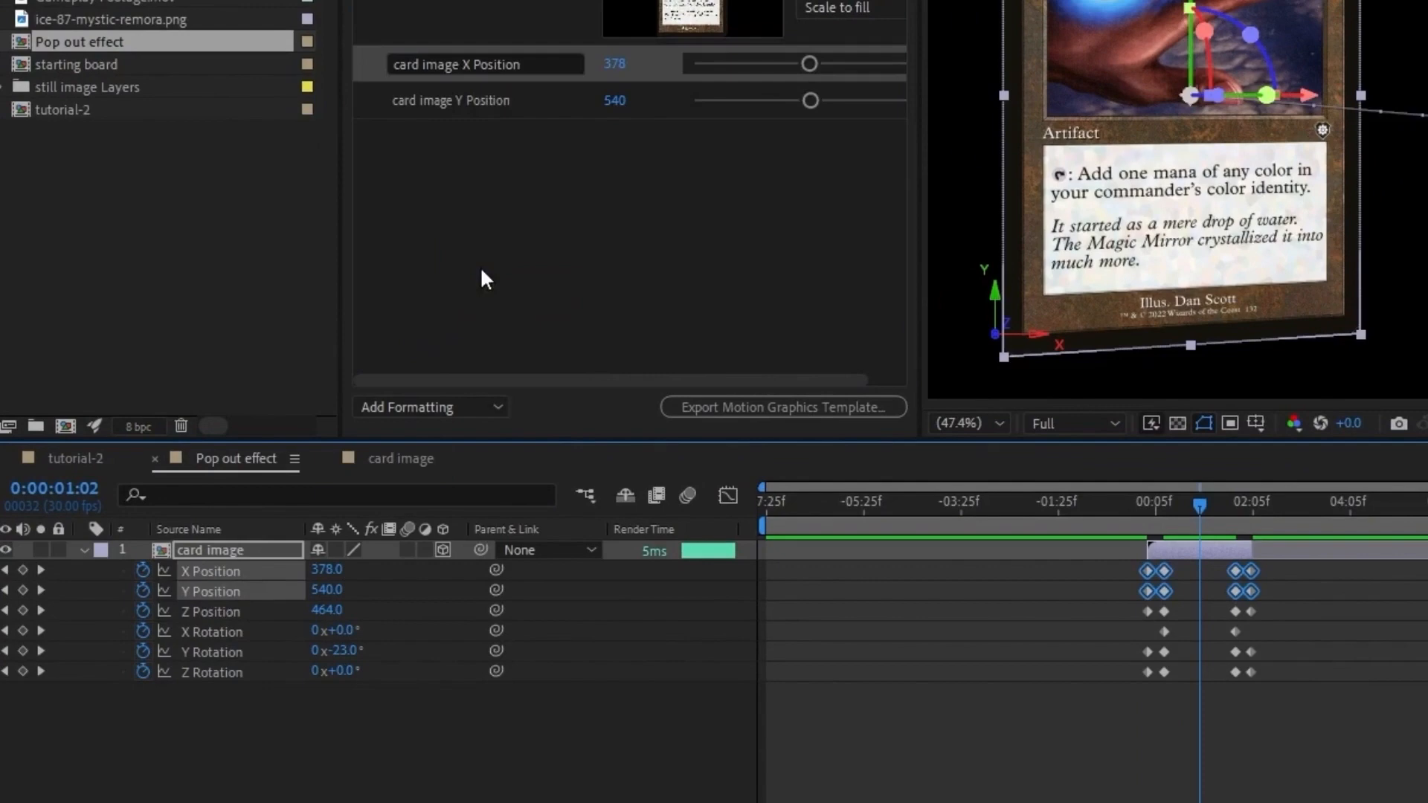
click(217, 630)
shift+click(214, 669)
drag(212, 670, 484, 223)
click(566, 757)
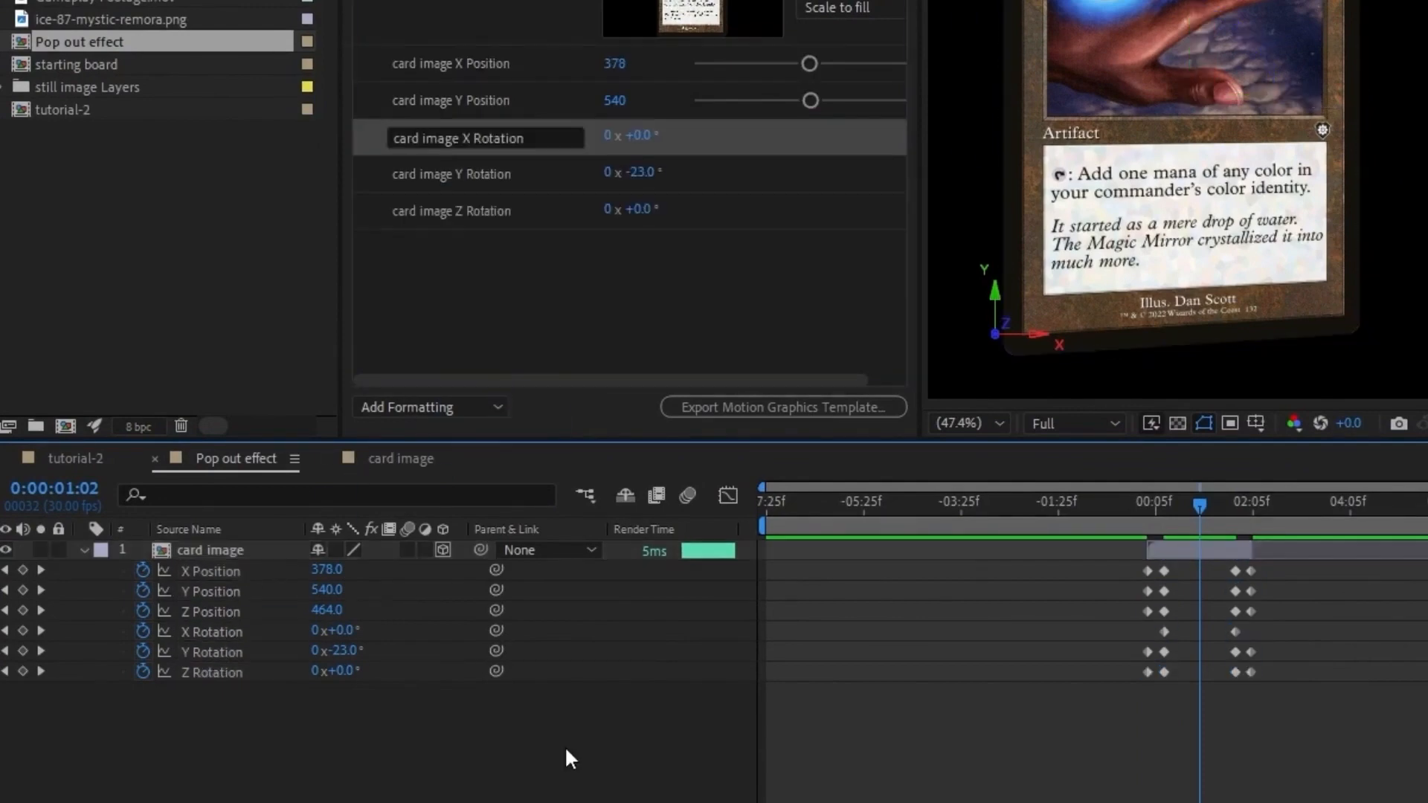
Step: Place a second Pop out effect layer on top in tutorial-2 and shift it so its first keyframes fall at 0:00:24:26
click(82, 457)
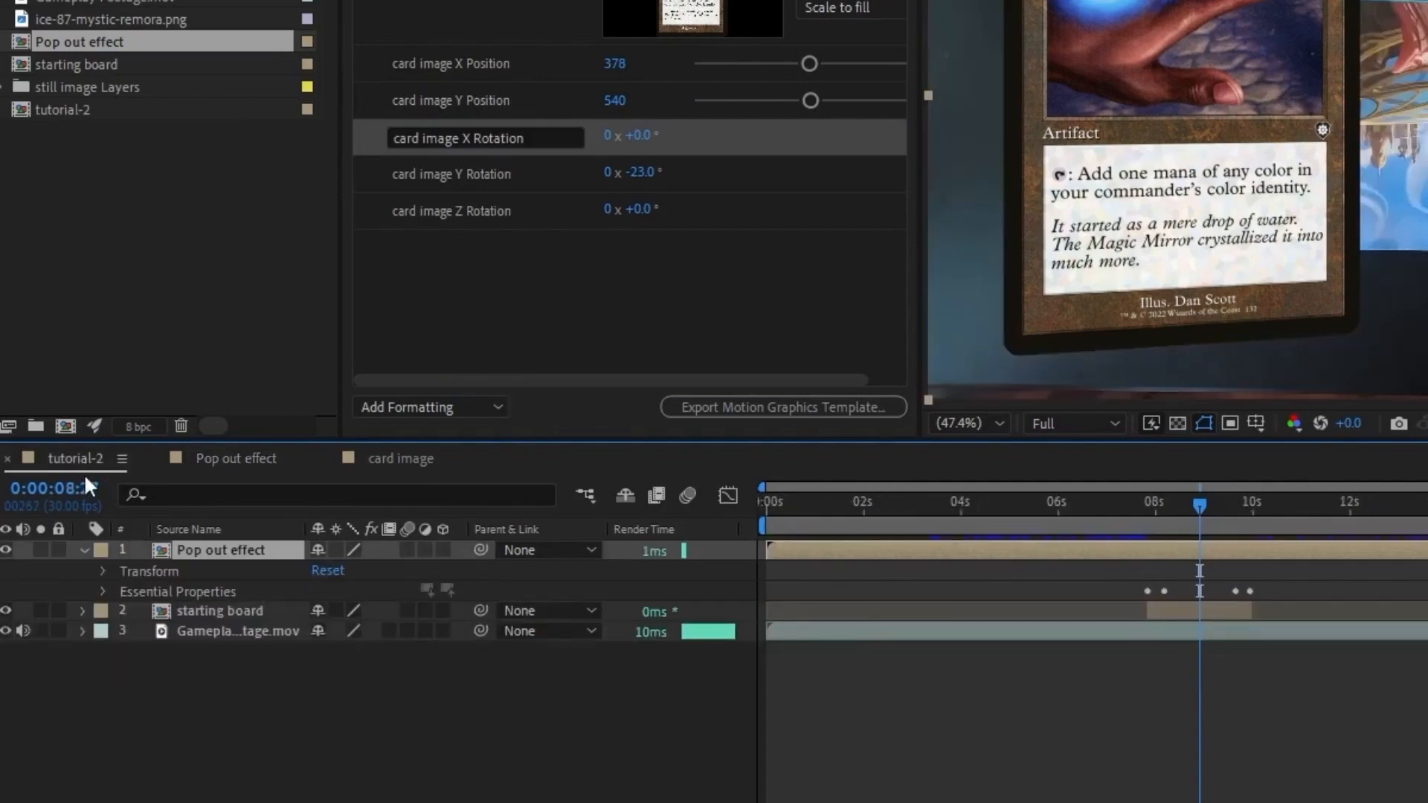
click(101, 591)
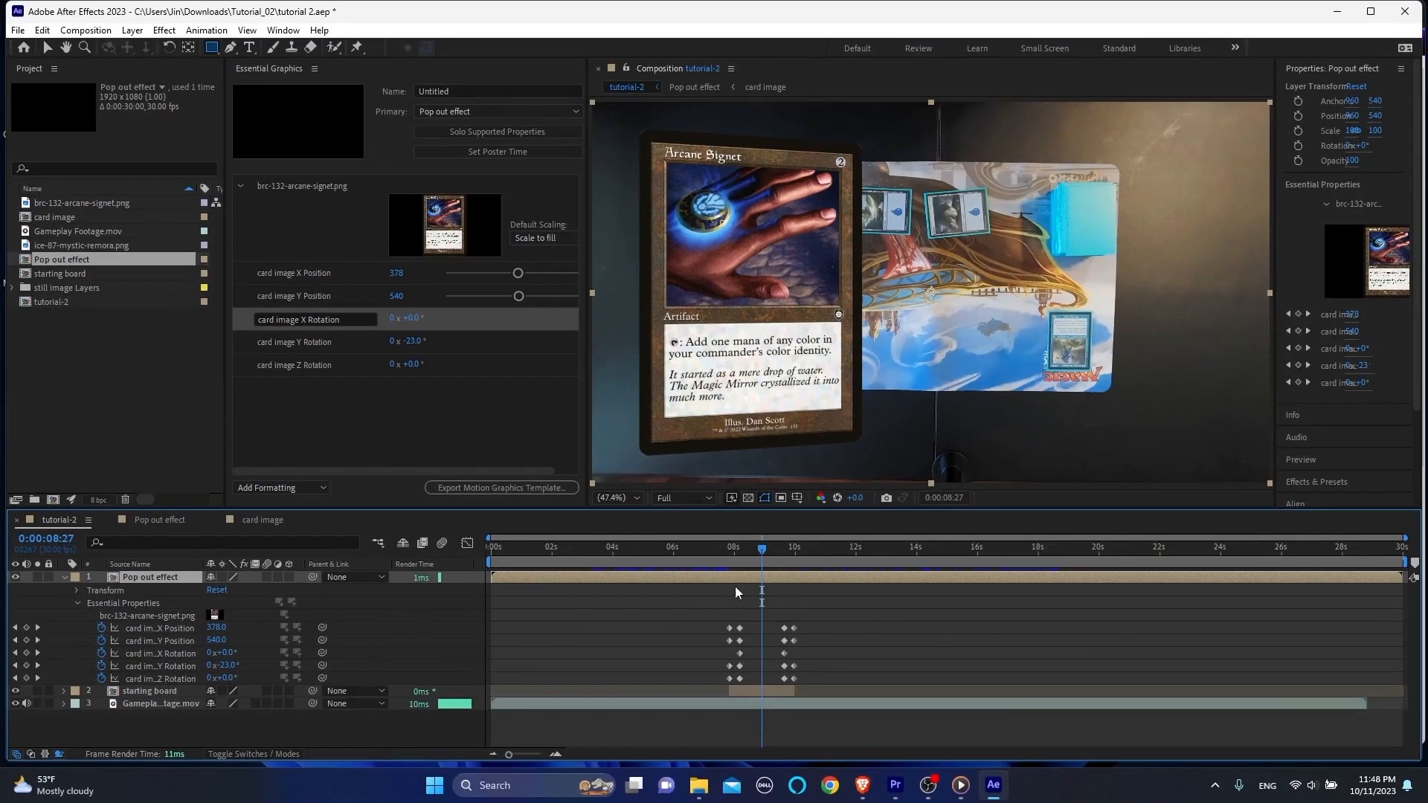
drag(773, 556, 1211, 556)
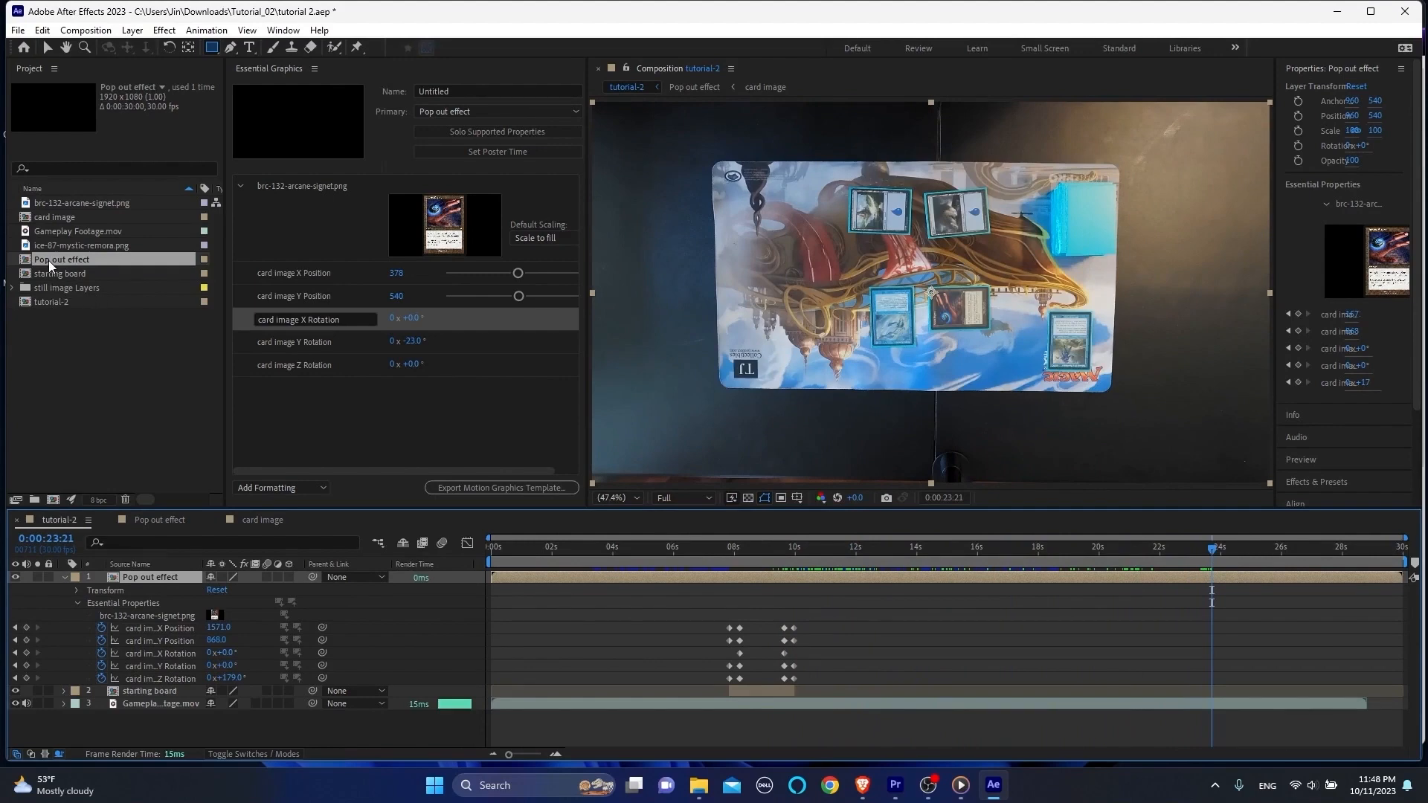
drag(47, 260, 1212, 575)
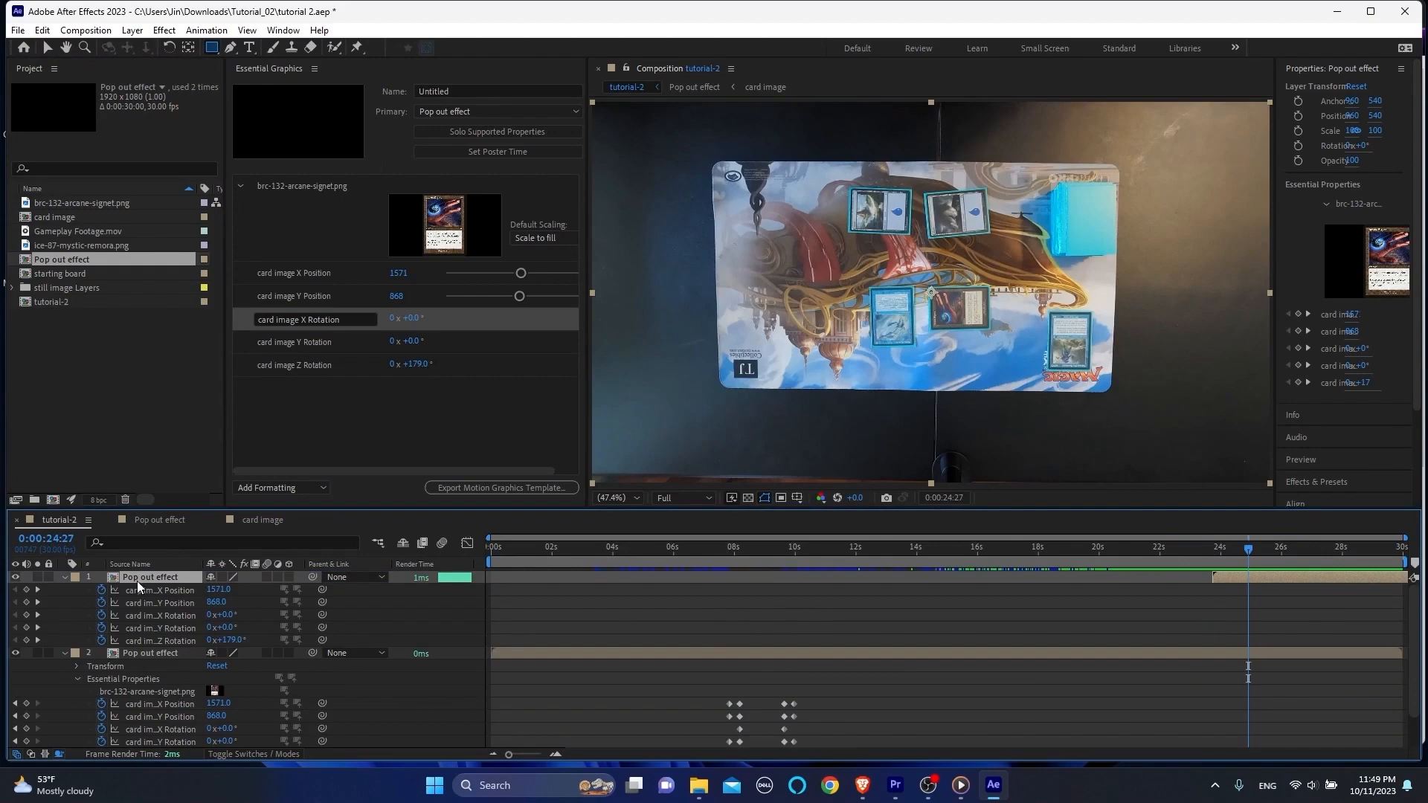
drag(1287, 580, 1085, 589)
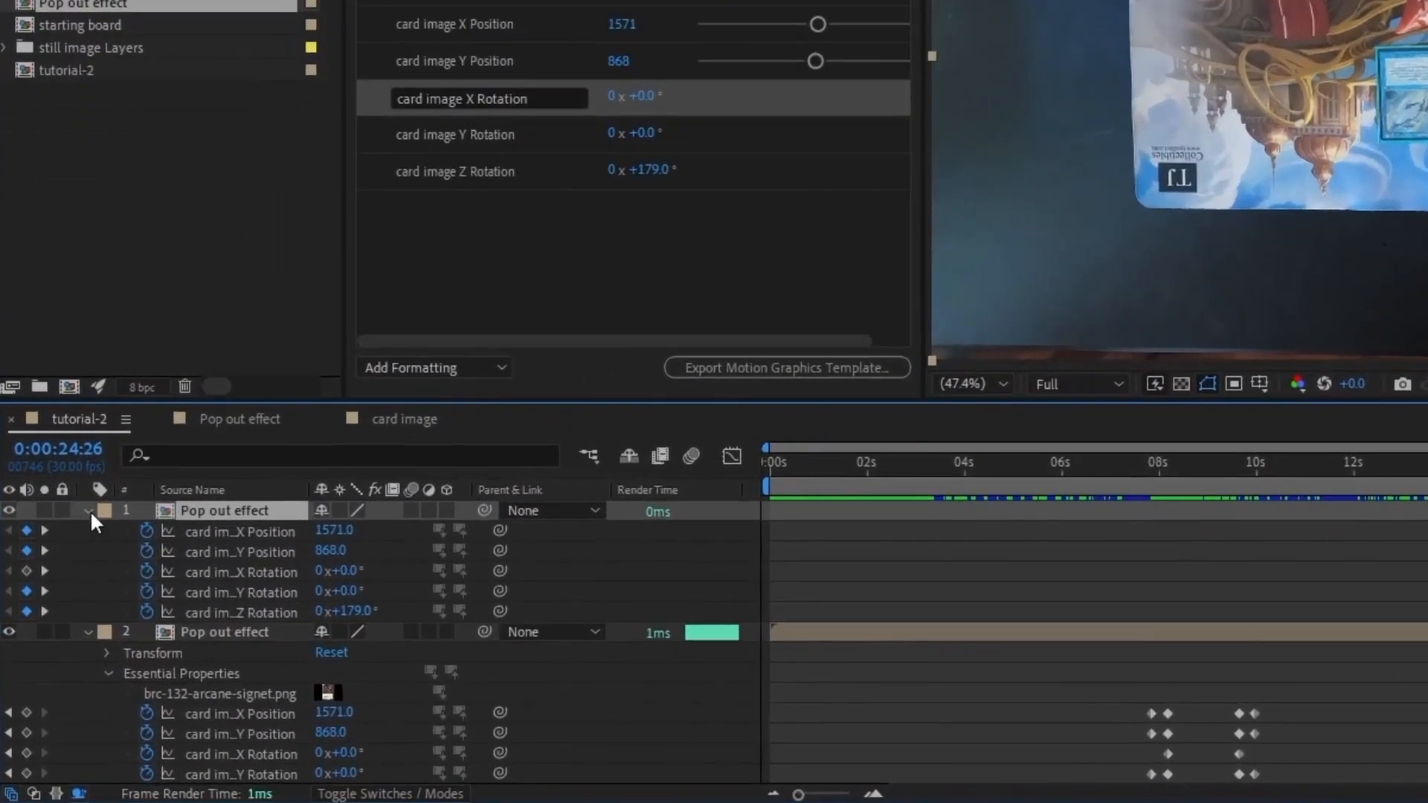
Step: Replace the top Pop out effect layer's brc-132-arcane-signet.png essential property with ice-87-mystic-remora.png
click(90, 510)
click(89, 510)
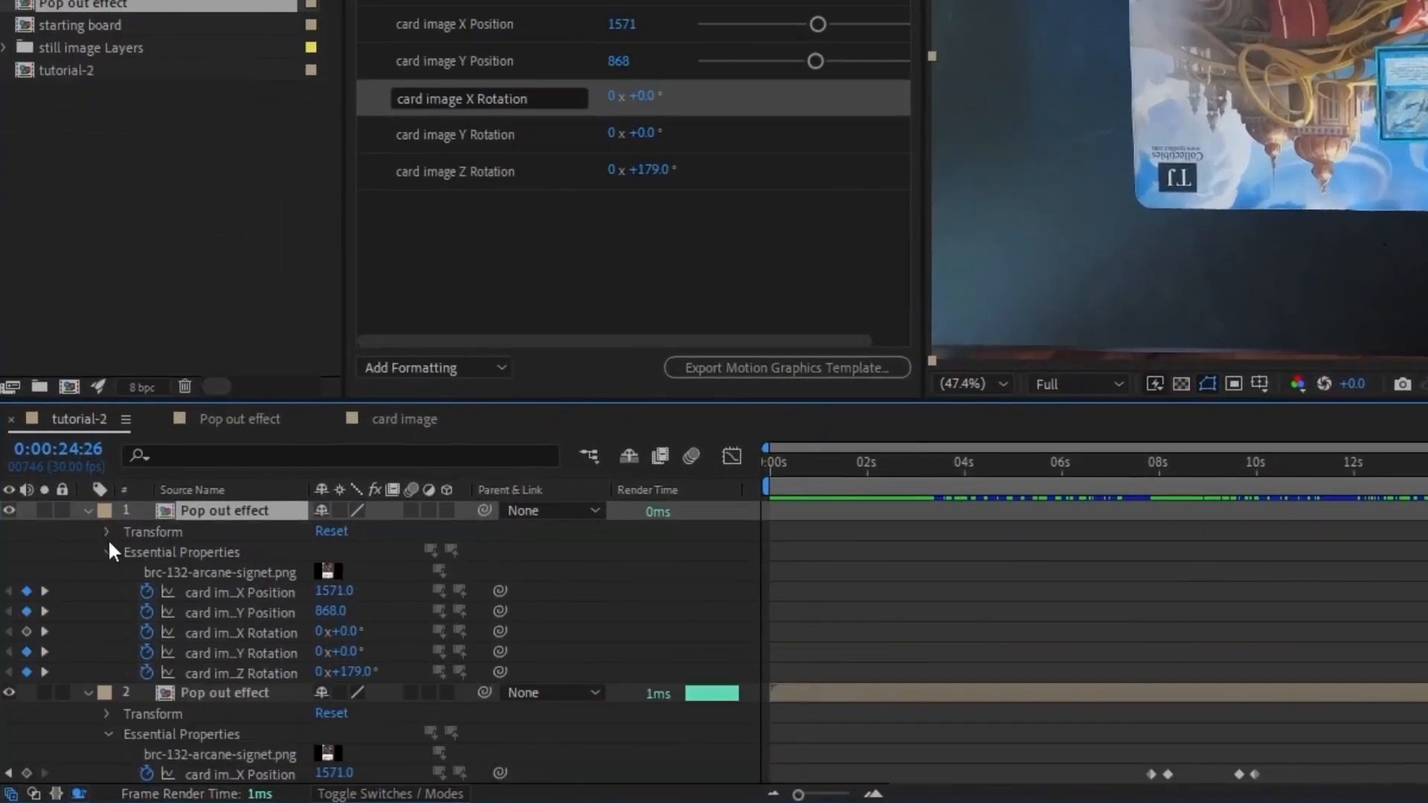
click(74, 185)
drag(87, 2, 227, 568)
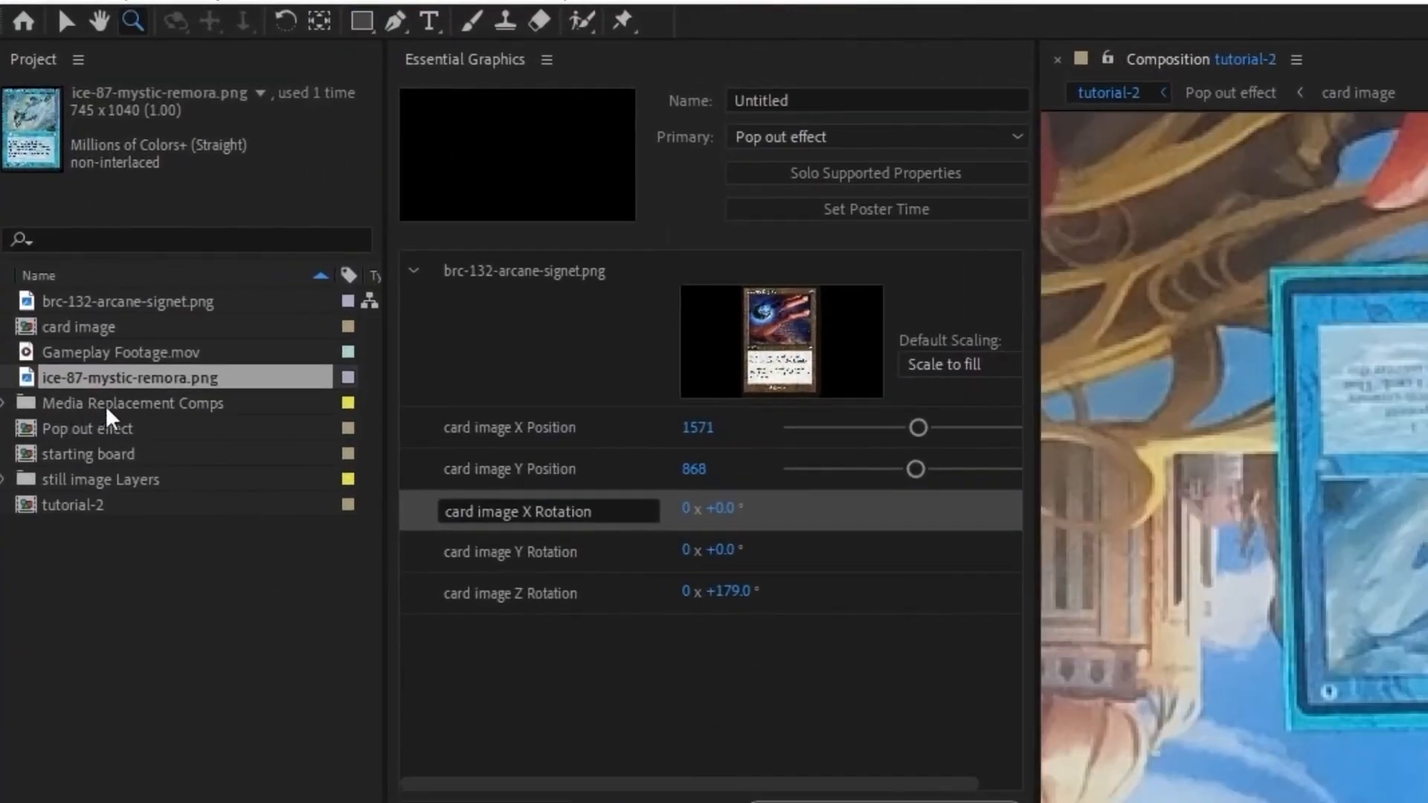
Step: Examine the mystic-remora replacement composition inside the Media Replacement Comps folder
click(6, 403)
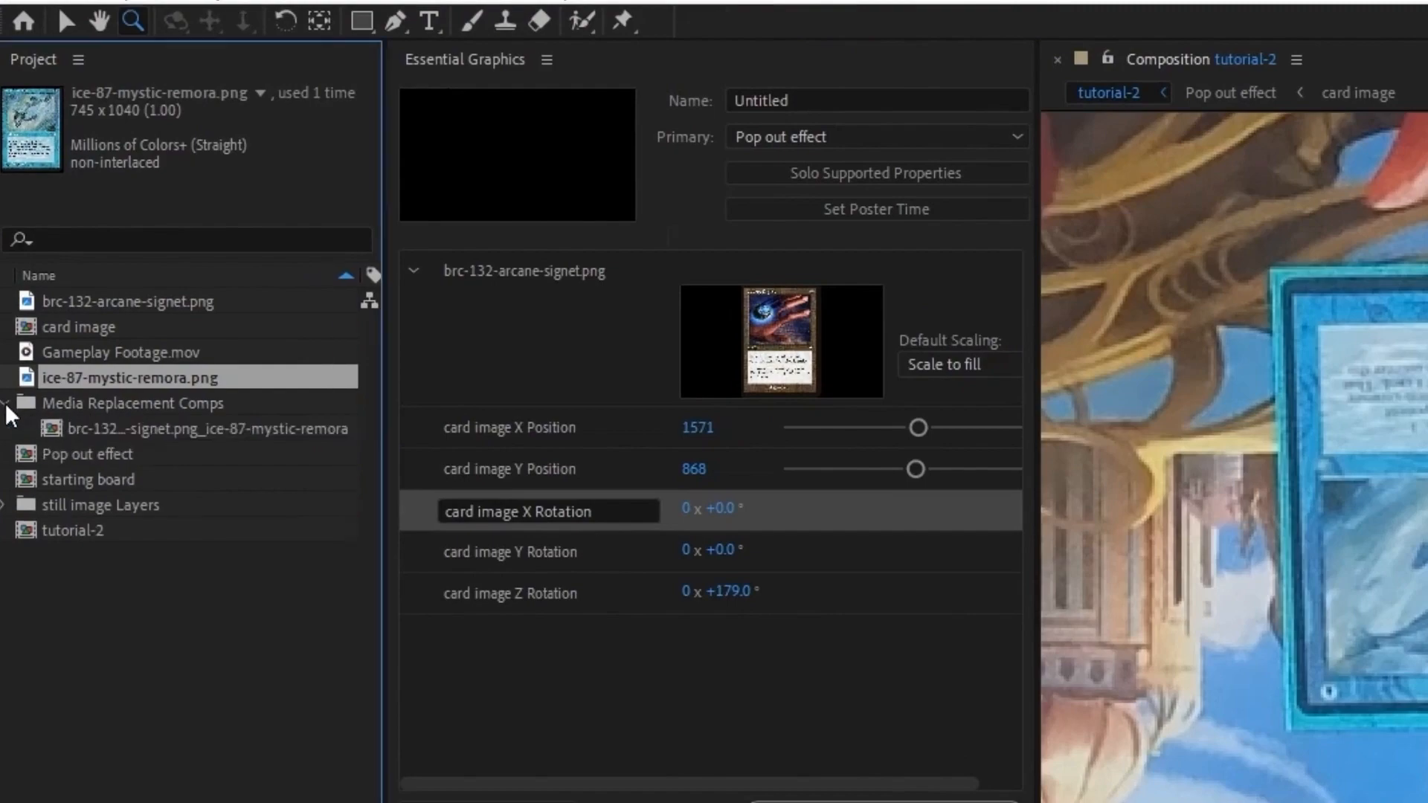
click(116, 432)
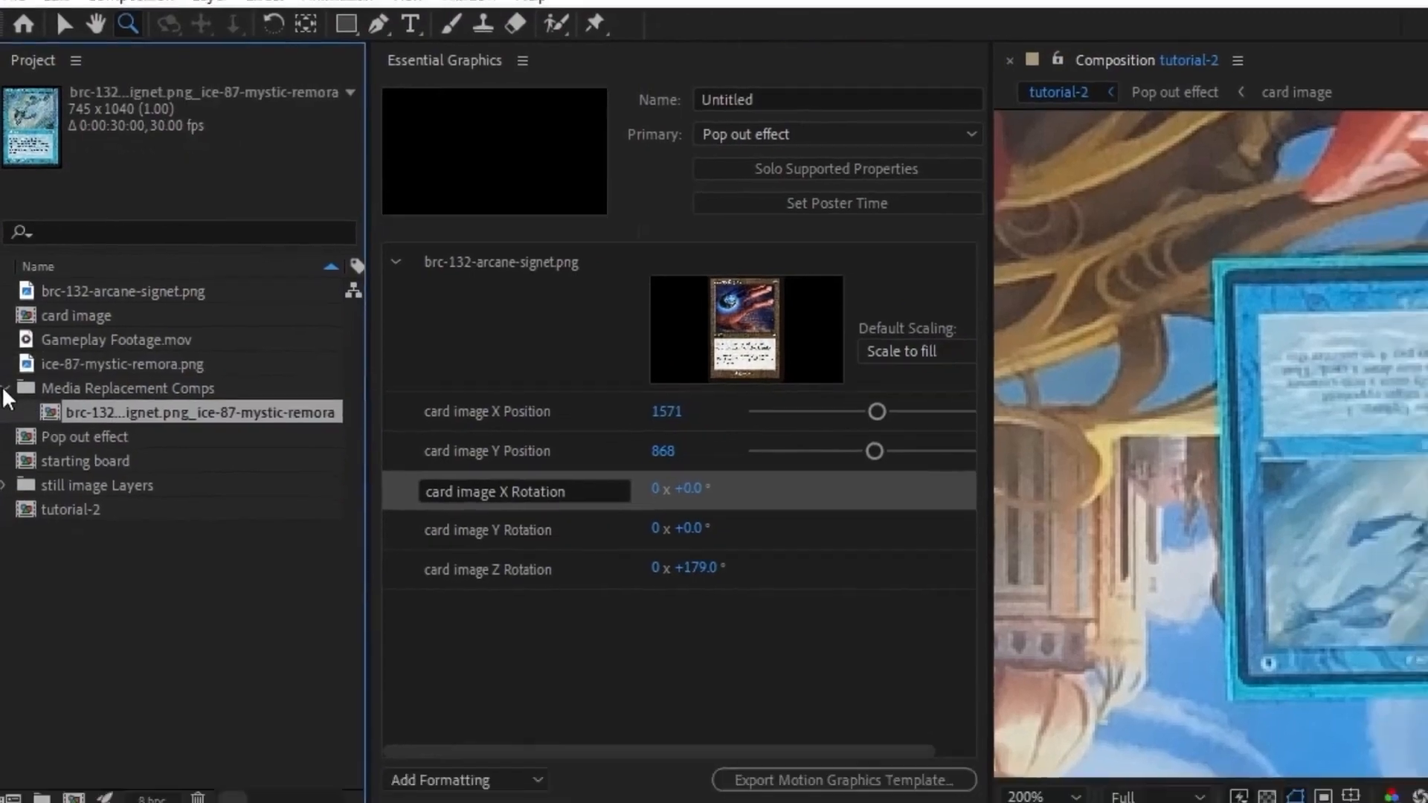
click(5, 403)
Step: Set the first and last position keyframes of the top Pop out effect layer to X Position 291 and Y Position 955
drag(1244, 625, 1259, 649)
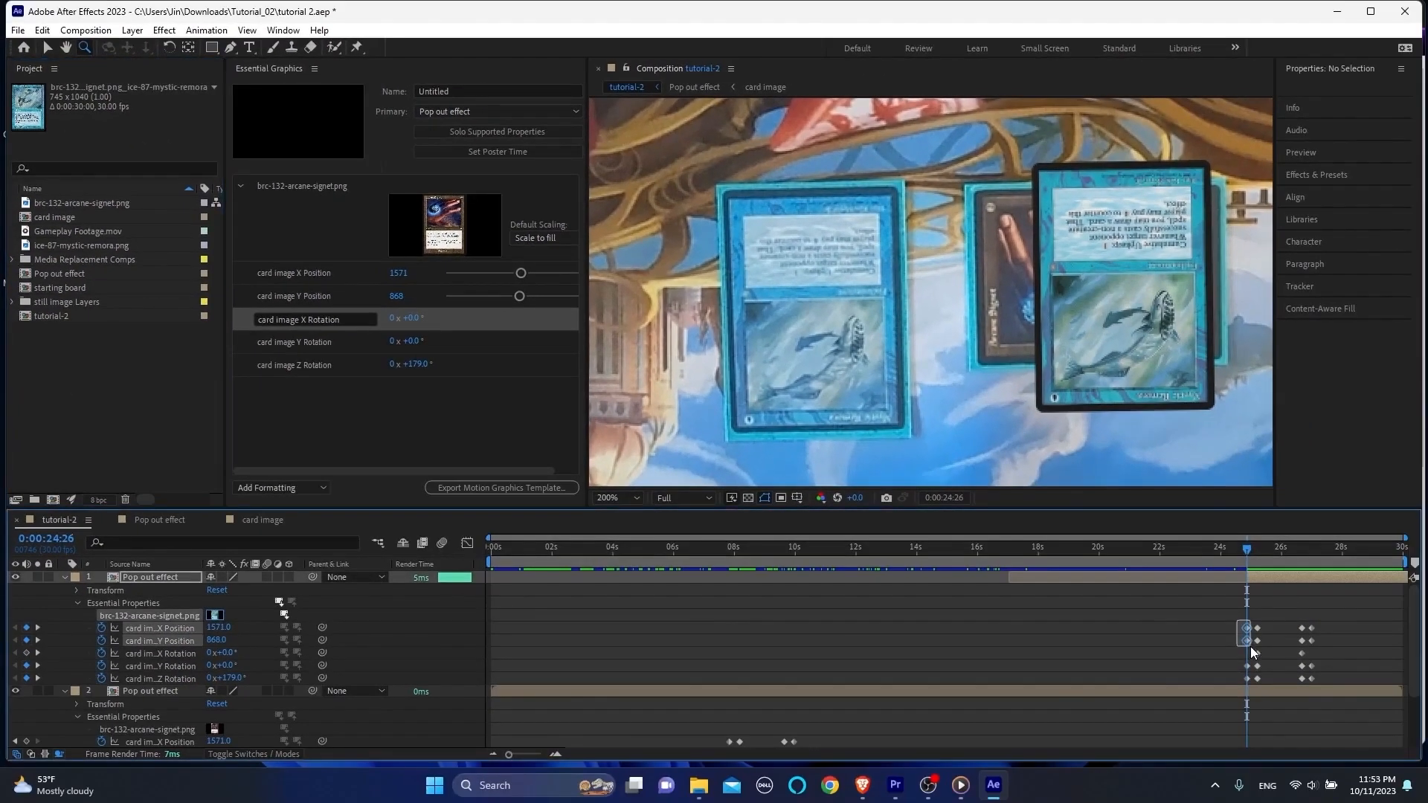
shift+click(1311, 629)
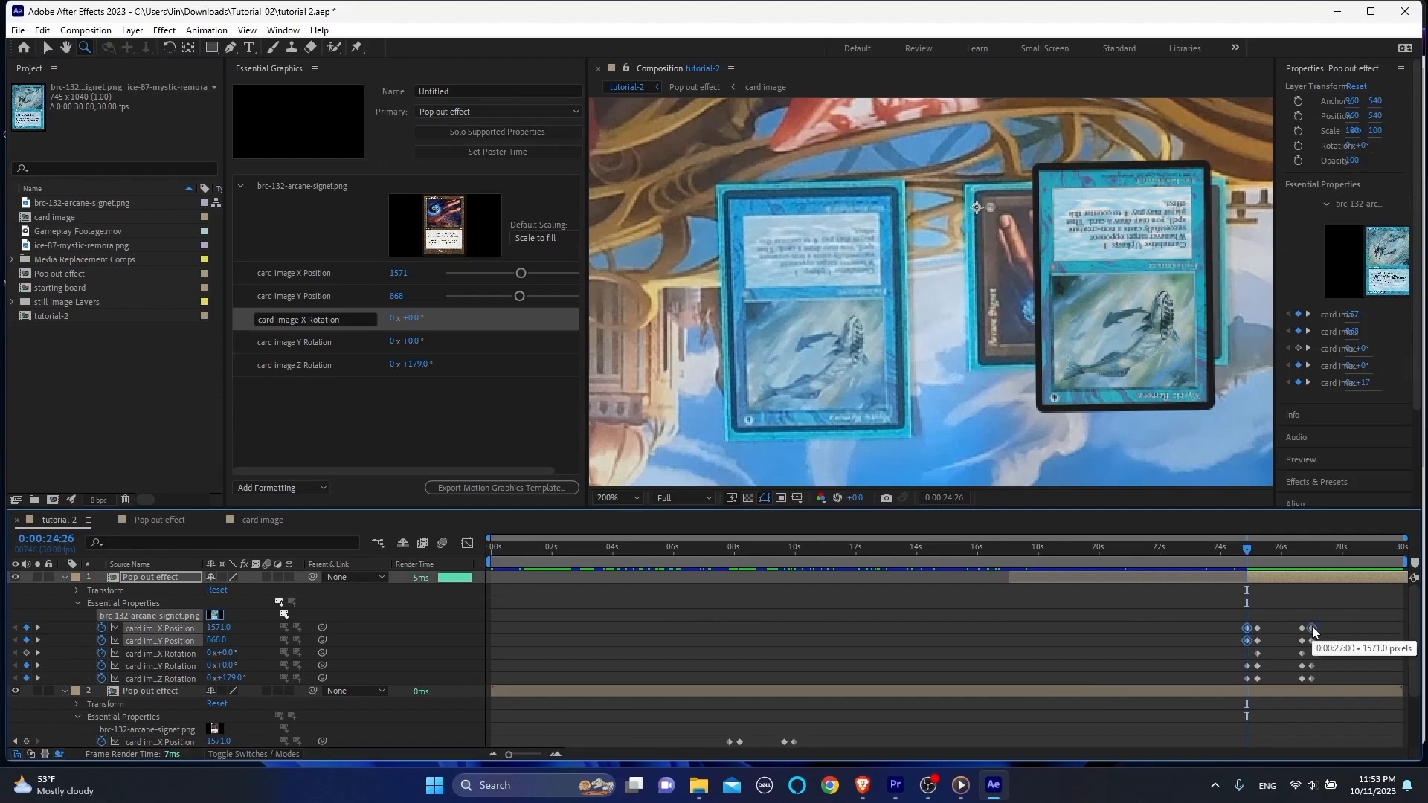
shift+click(1313, 640)
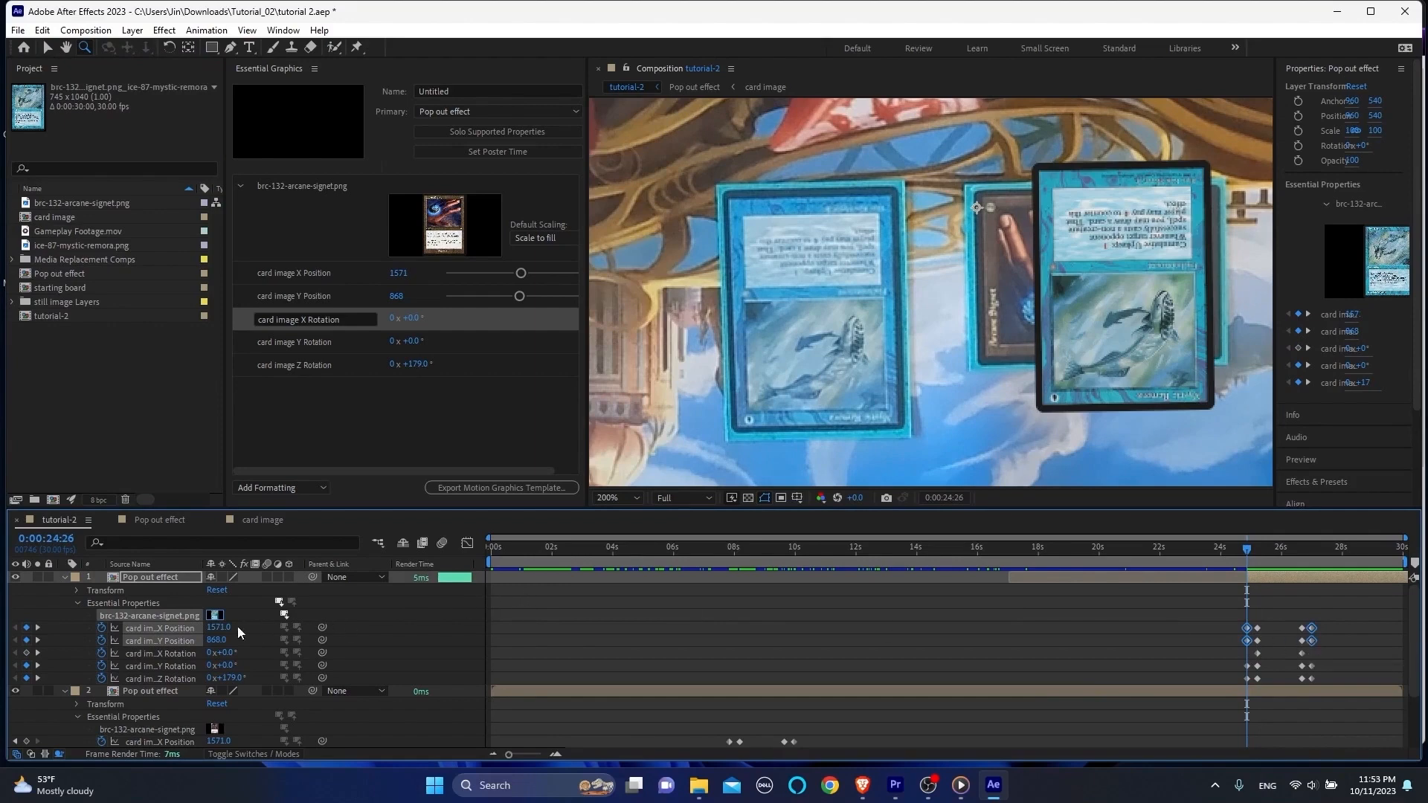
mouse_move(216, 628)
mouse_down()
mouse_move(12, 655)
mouse_move(228, 641)
mouse_up()
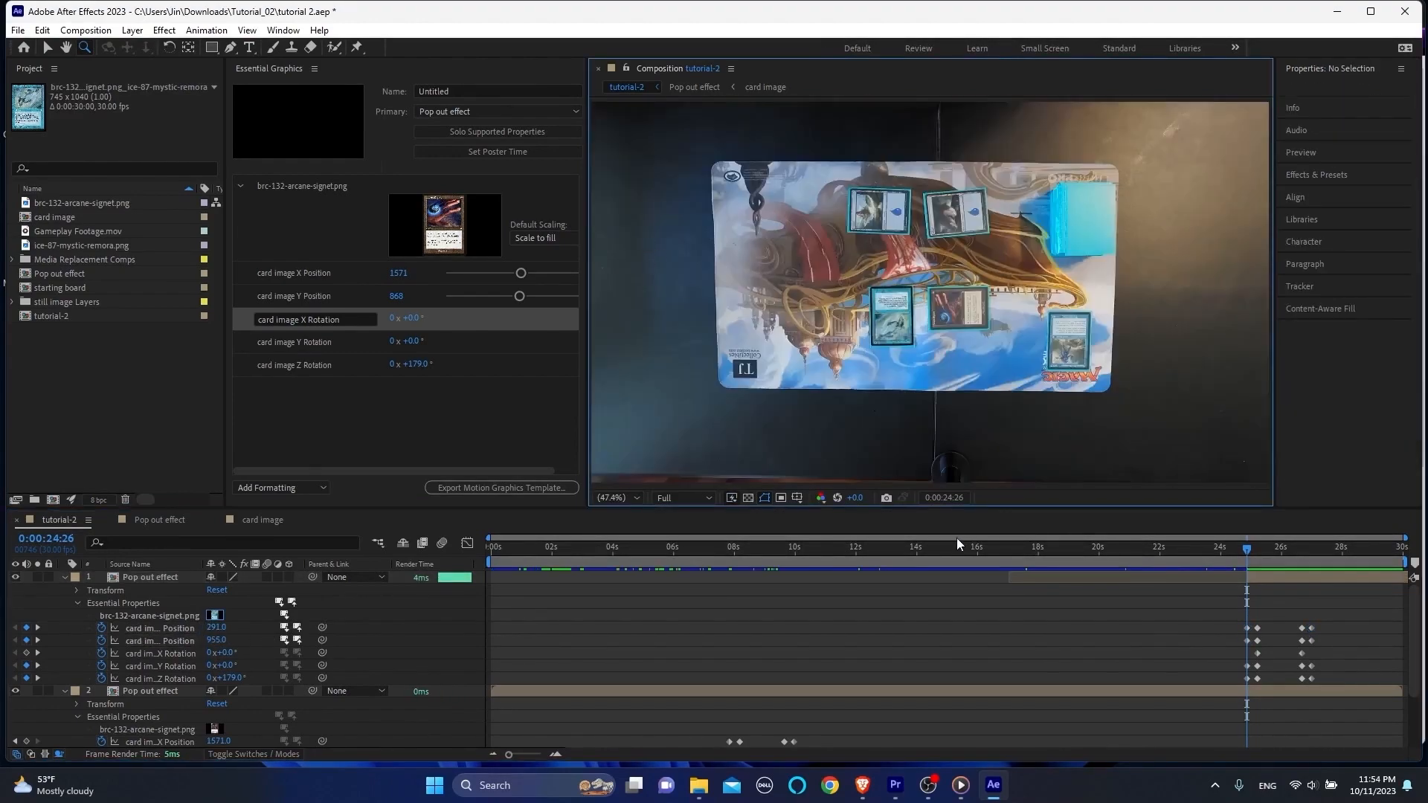
Step: Play back the Mystic Remora pop-out animation around 0:00:24:26
key(space)
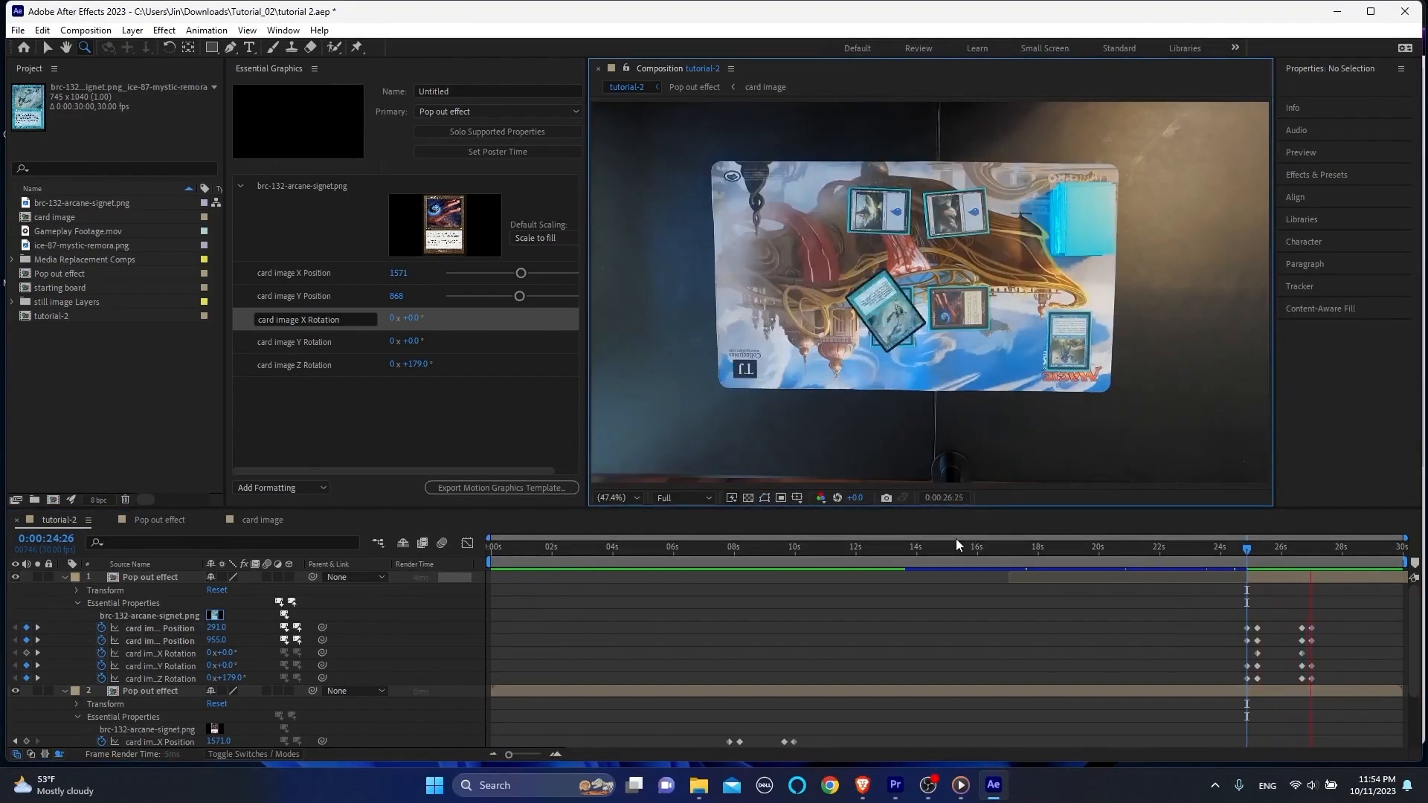
click(1245, 551)
key(space)
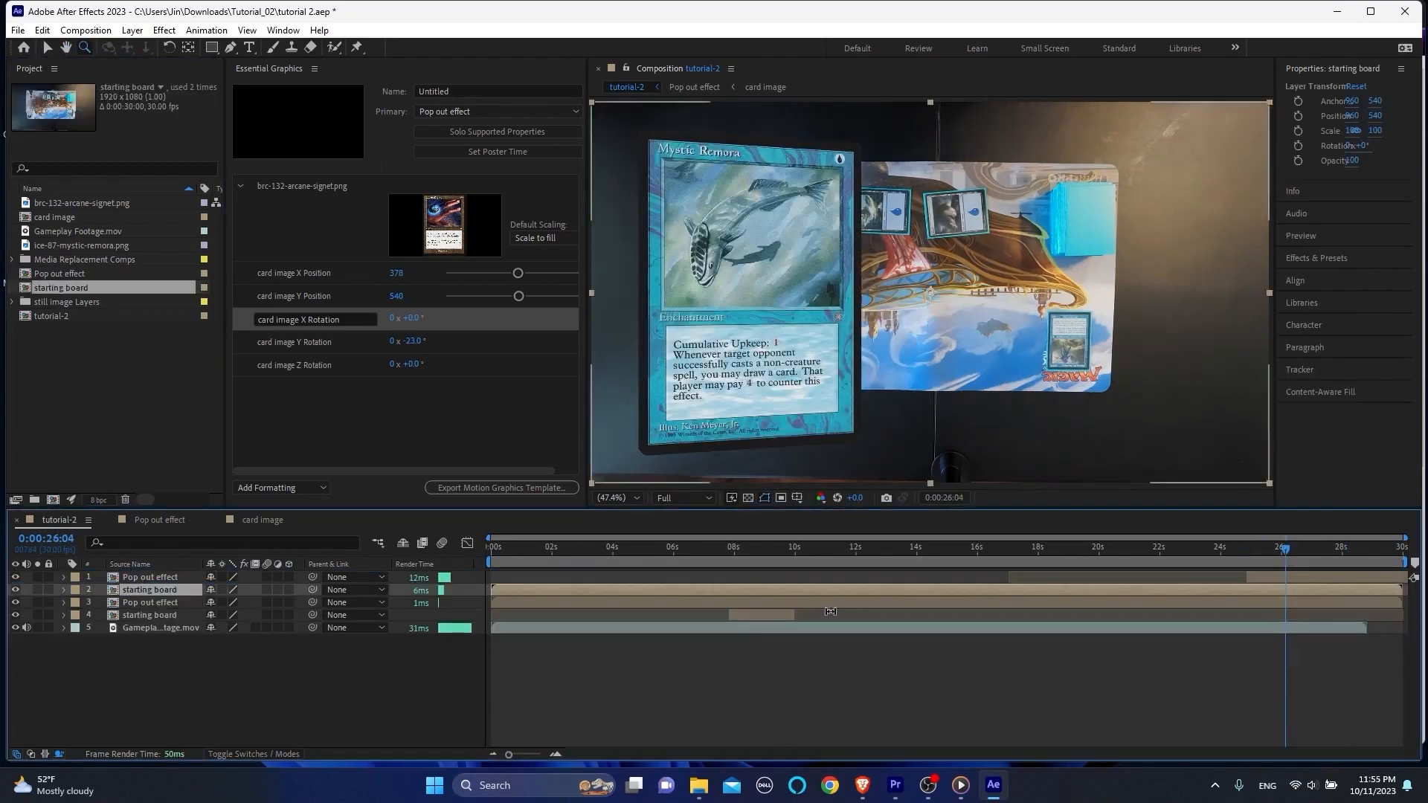
Step: Draw a rectangular mask around the Mystic Remora card on the upper starting board layer at 0:00:24:26
drag(1285, 549, 1246, 568)
click(211, 47)
mouse_move(842, 262)
mouse_down()
mouse_move(923, 377)
mouse_move(924, 357)
mouse_up()
Step: Play back the masked starting board with the pop-out and check the individual frames from 0:00:24:26
click(1220, 548)
key(space)
key(space)
click(1246, 548)
key(equal)
key(equal)
key(equal)
drag(1246, 548, 1252, 549)
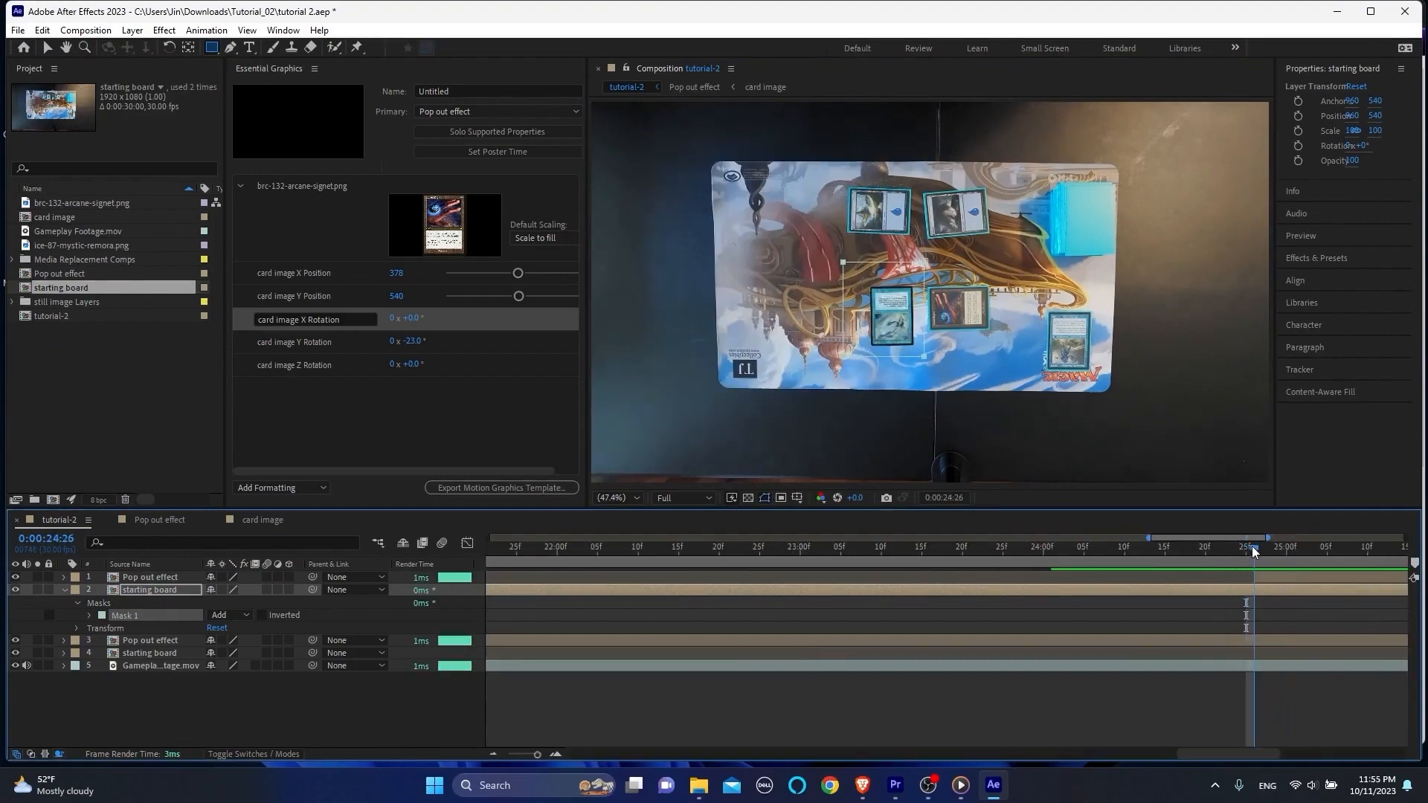
click(1285, 555)
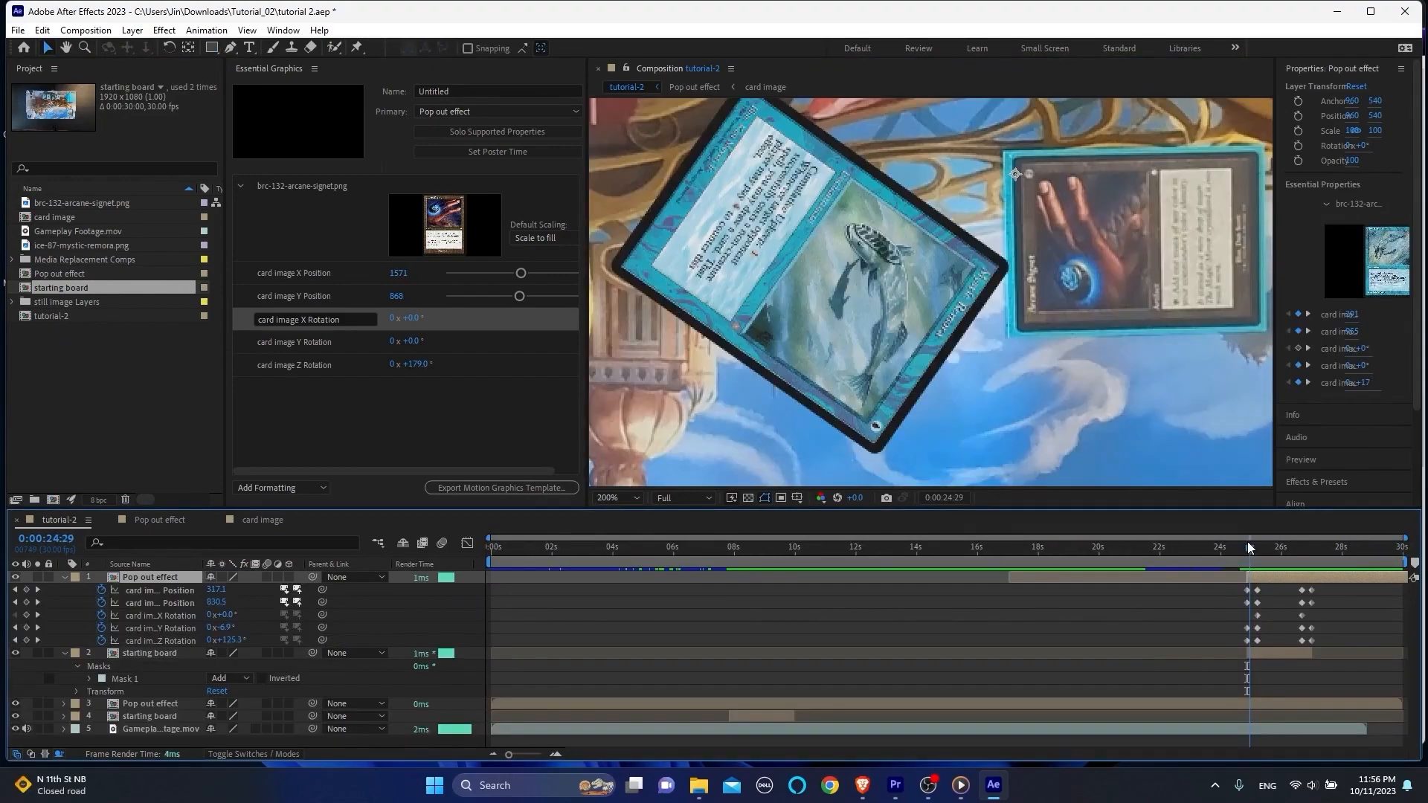